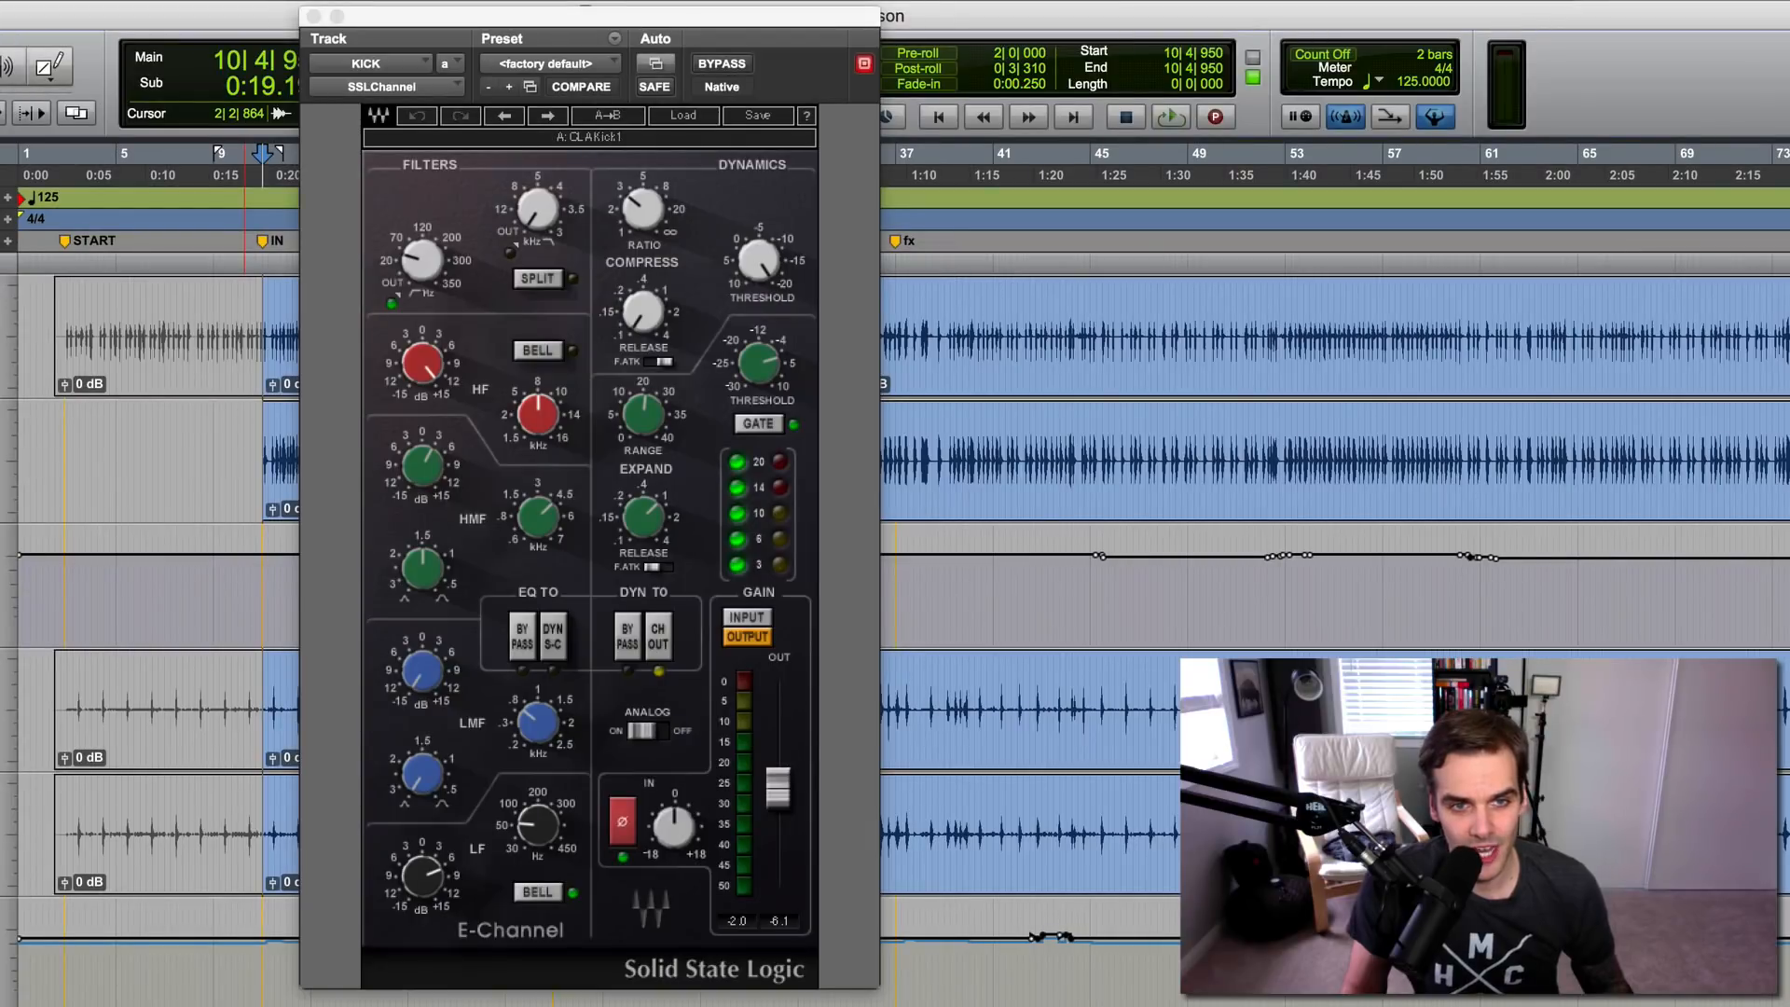
# Step: Bypass the SSLChannel plug-in on the KICK track and play the section to hear the kick unprocessed
pyautogui.hotkey('shift', 'a')
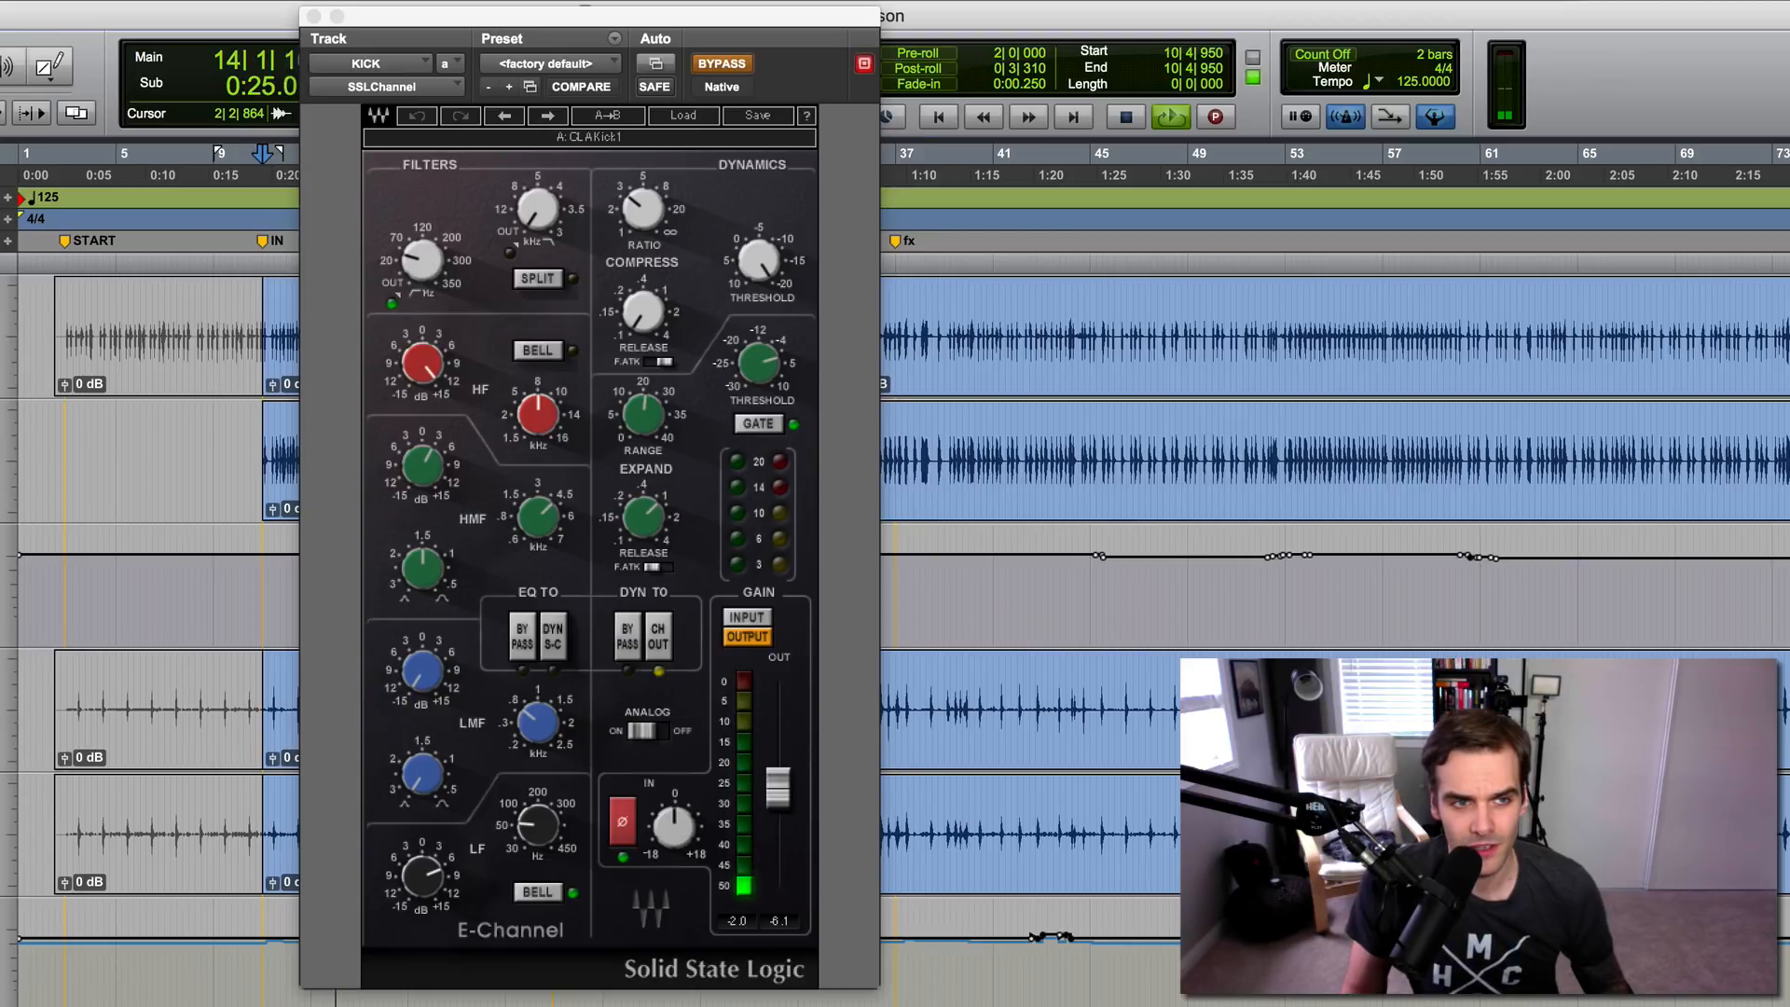
pyautogui.press('space')
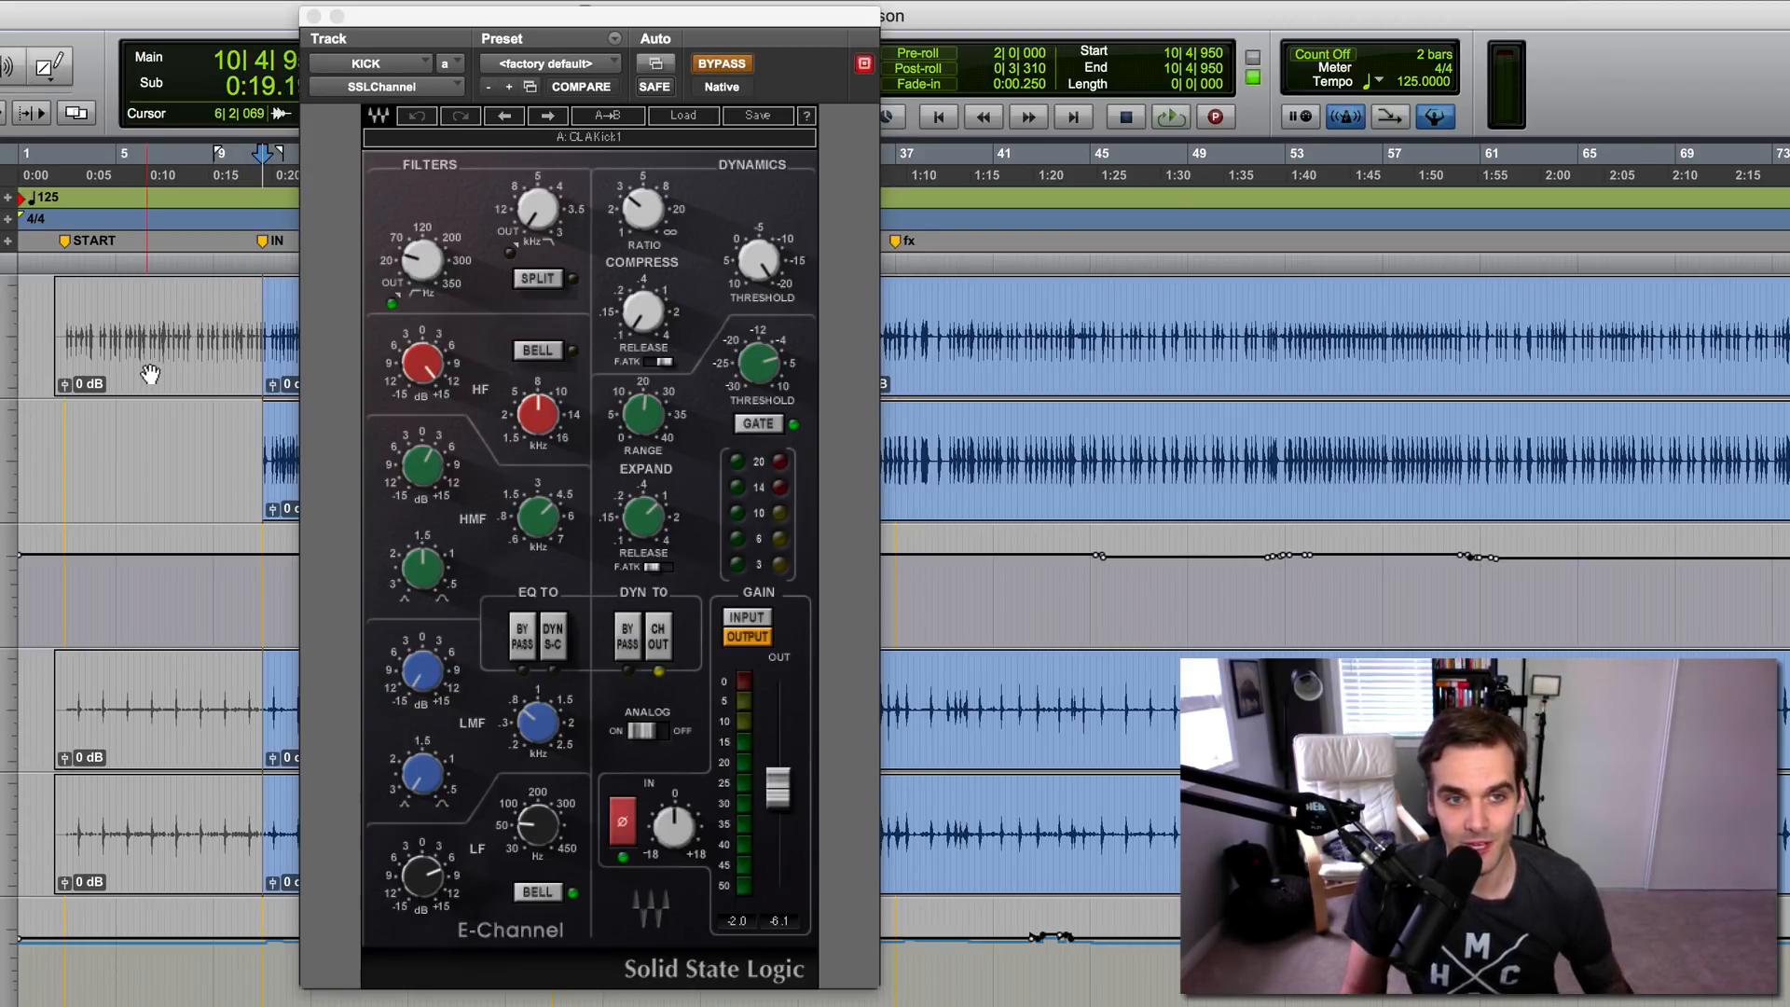
pyautogui.press('space')
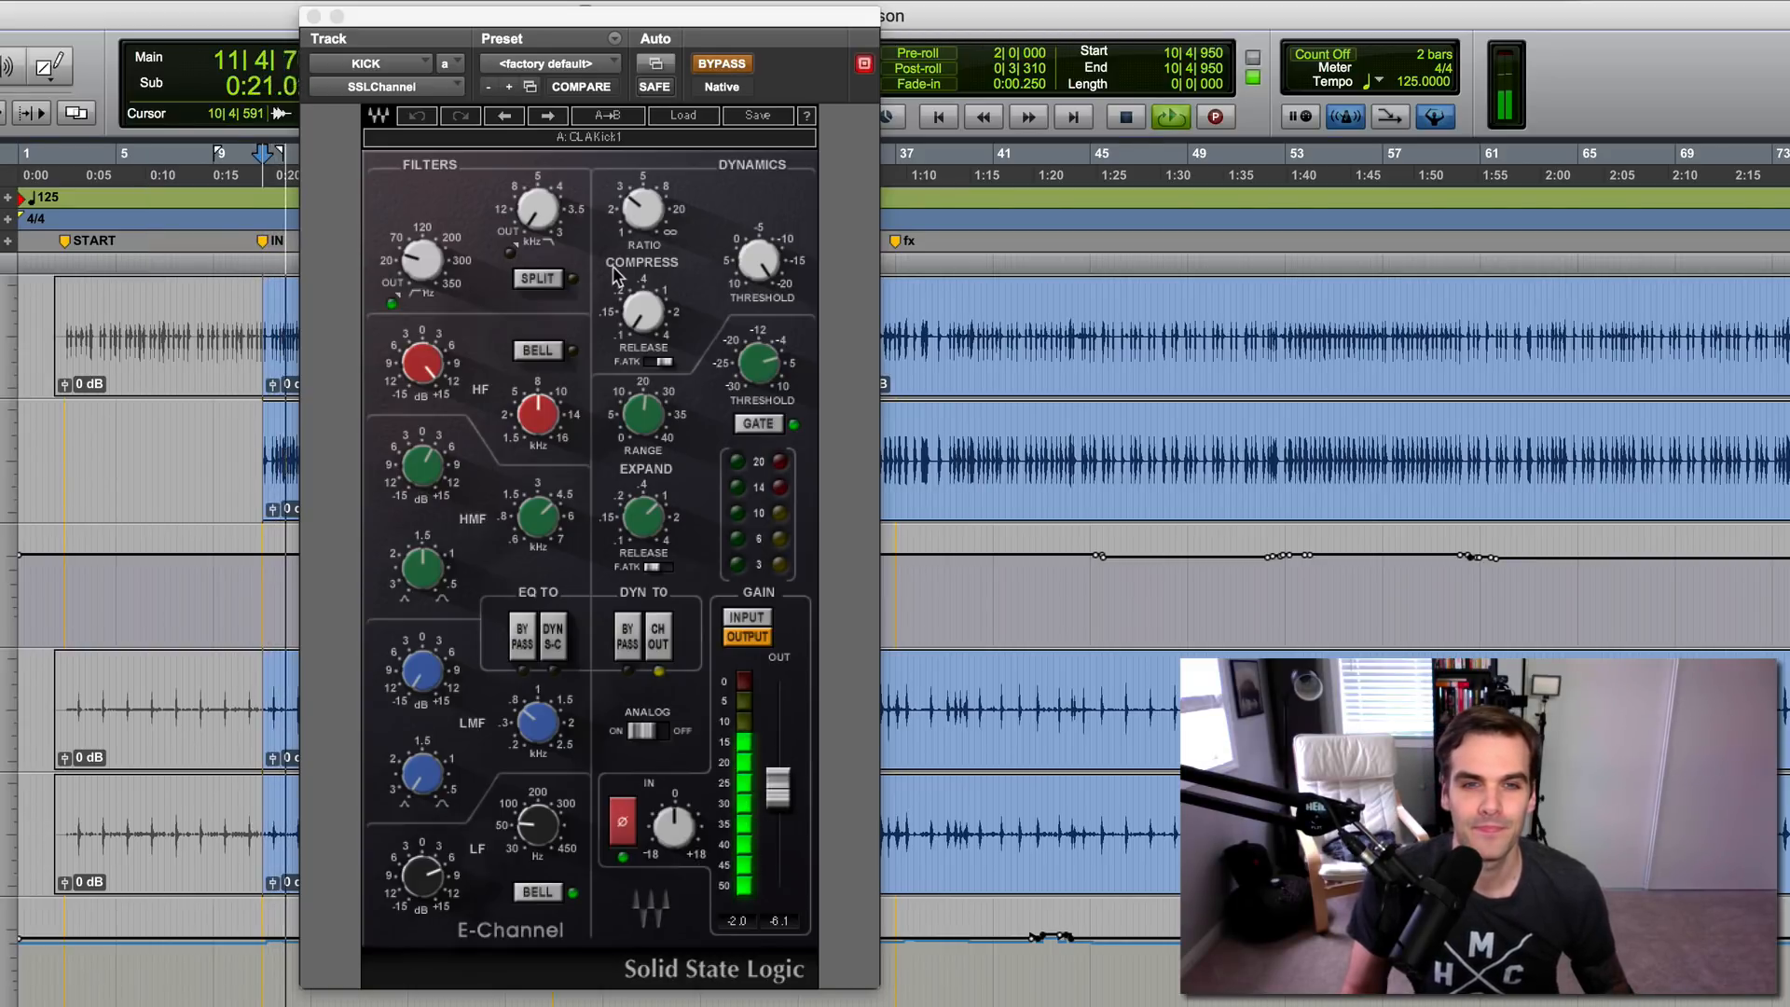
pyautogui.press('space')
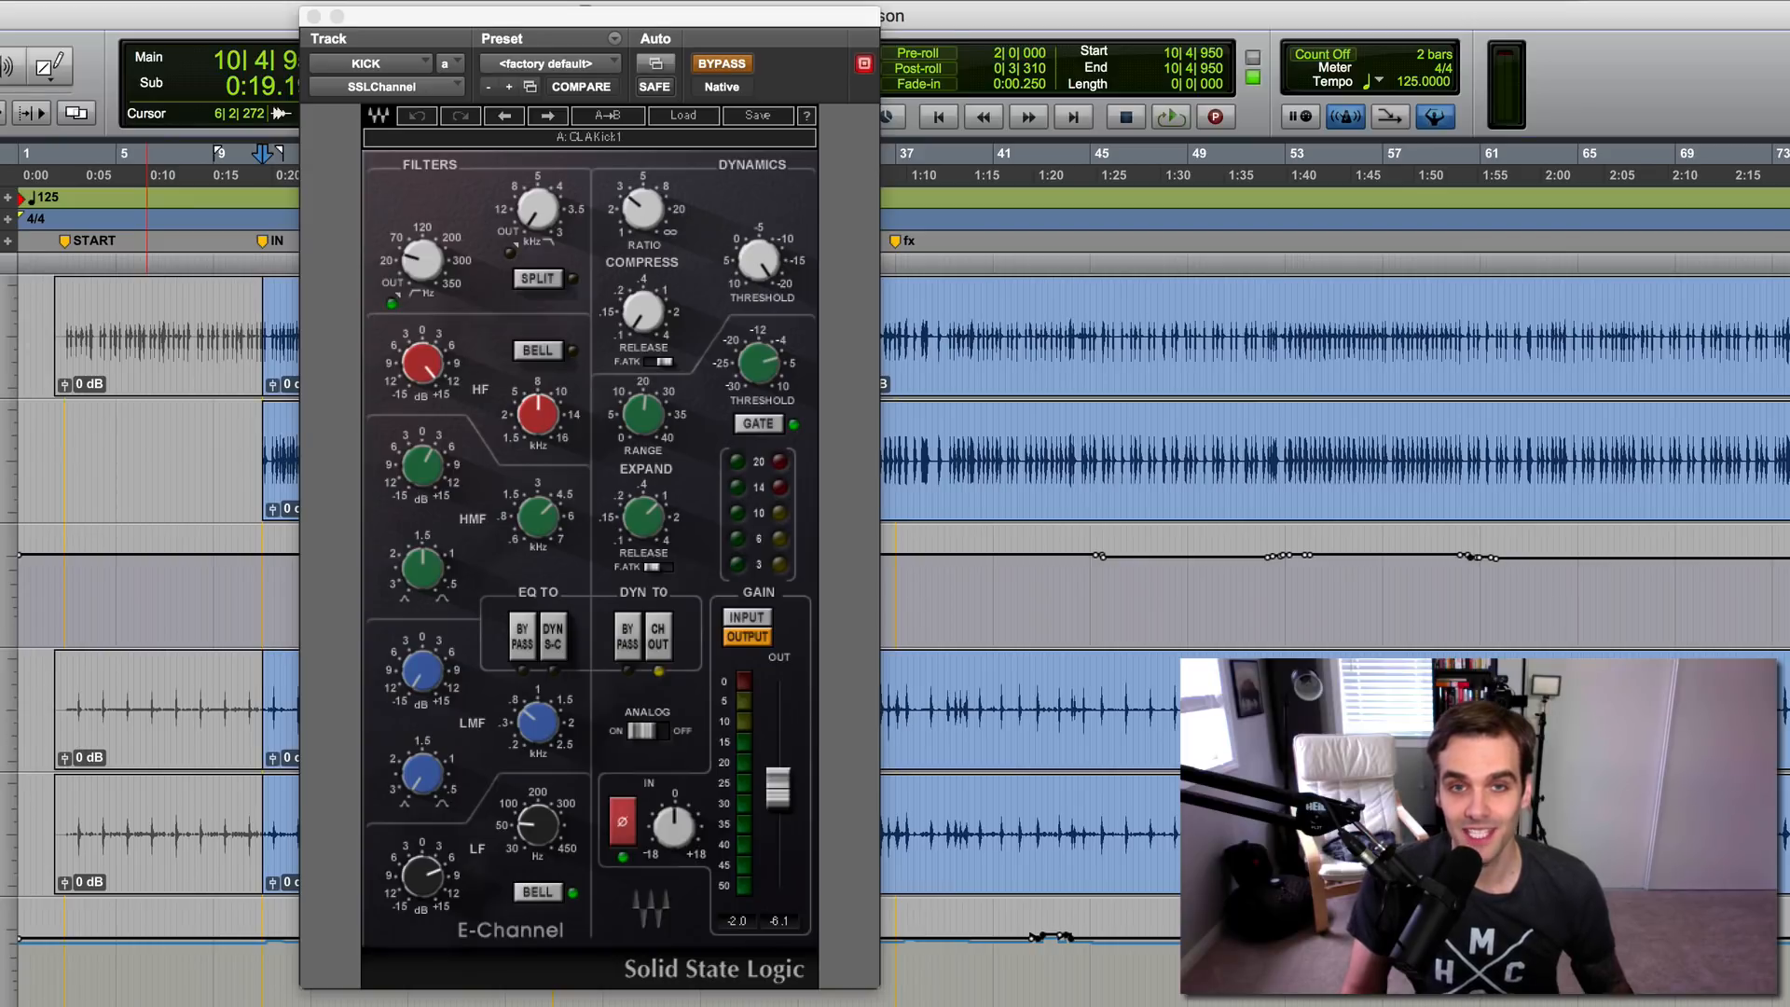
# Step: Re-enable the kick's SSLChannel and compare its processed and bypassed sound during playback
pyautogui.click(722, 63)
pyautogui.press('space')
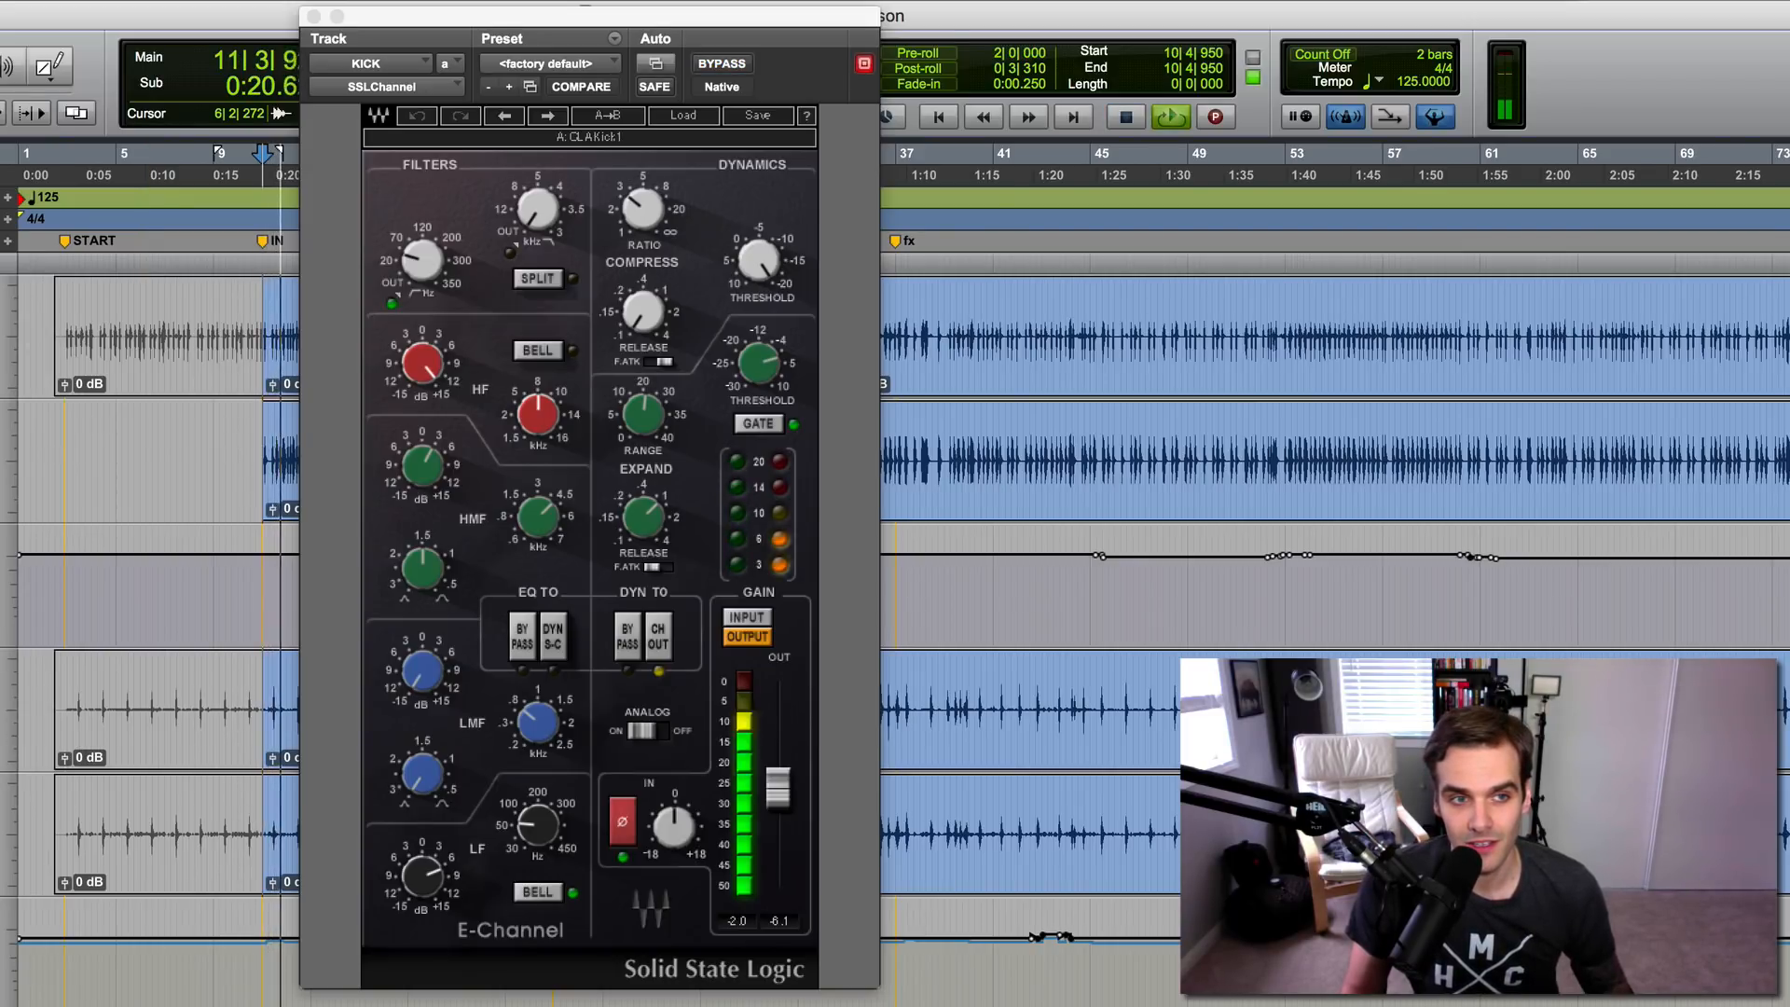
pyautogui.press('space')
pyautogui.press('space')
pyautogui.click(713, 65)
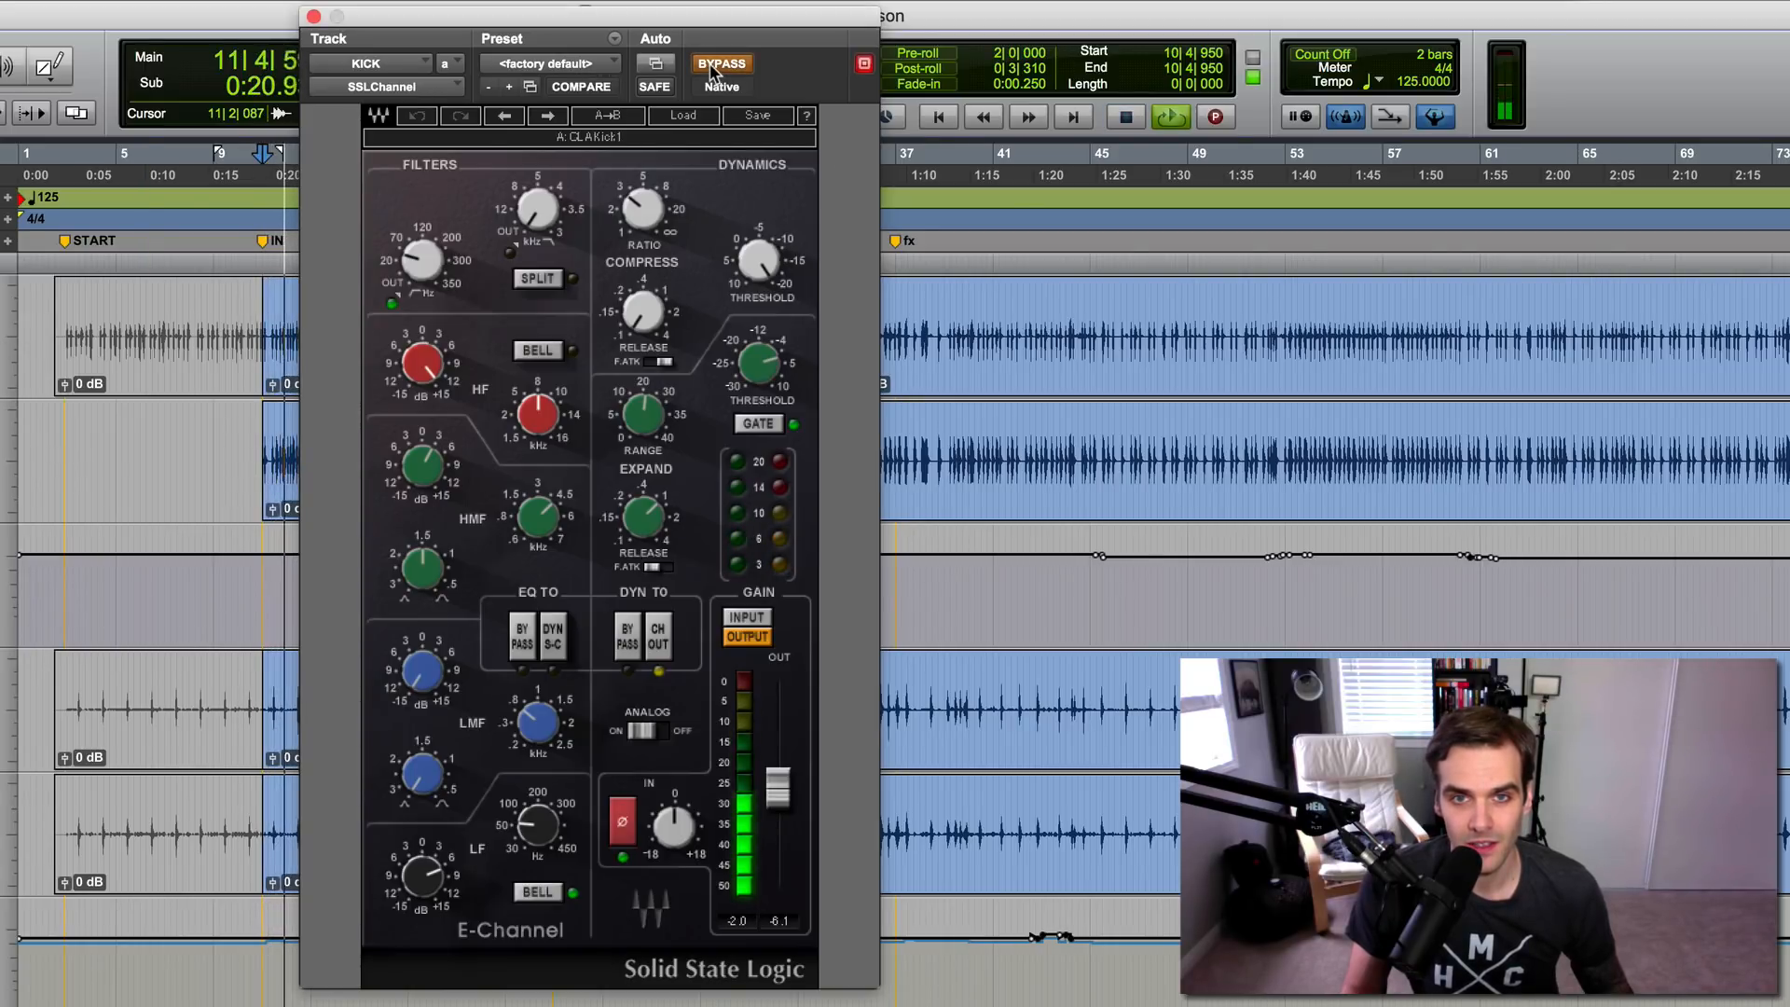
pyautogui.click(714, 66)
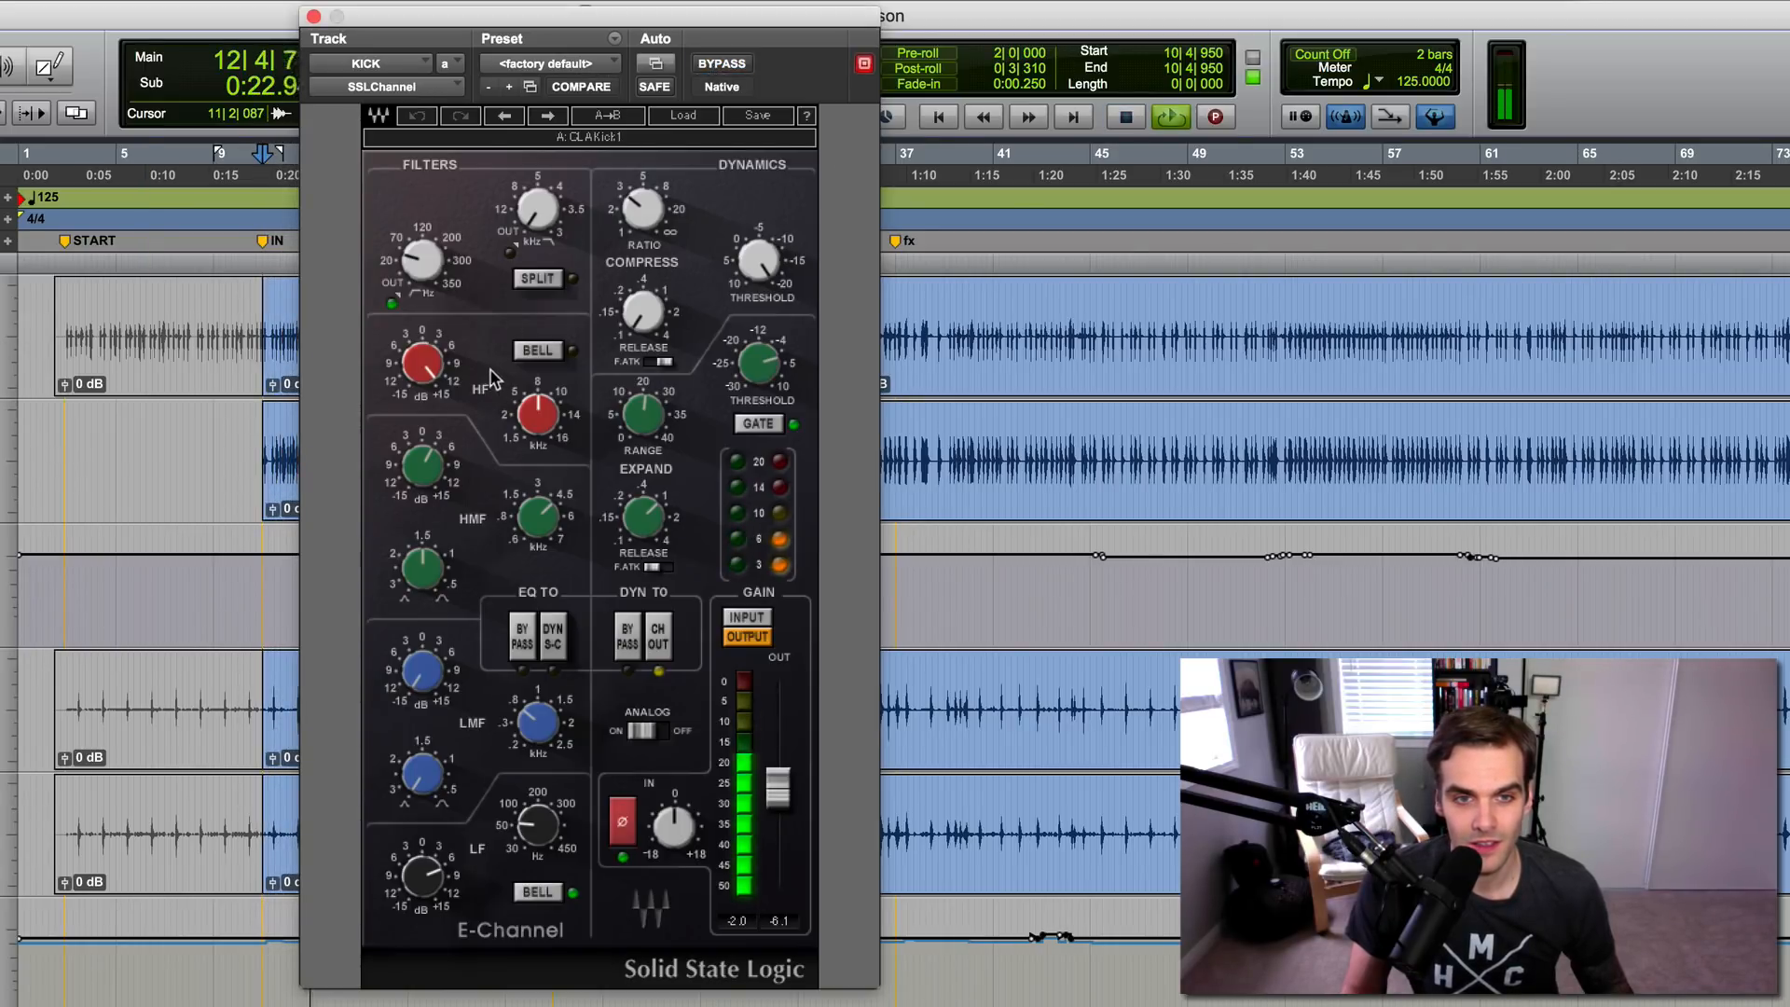
pyautogui.press('space')
# Step: Try the kick SSLChannel's HF gain at 15.0 dB and undo that change
pyautogui.moveTo(427, 370); pyautogui.dragTo(427, 350)
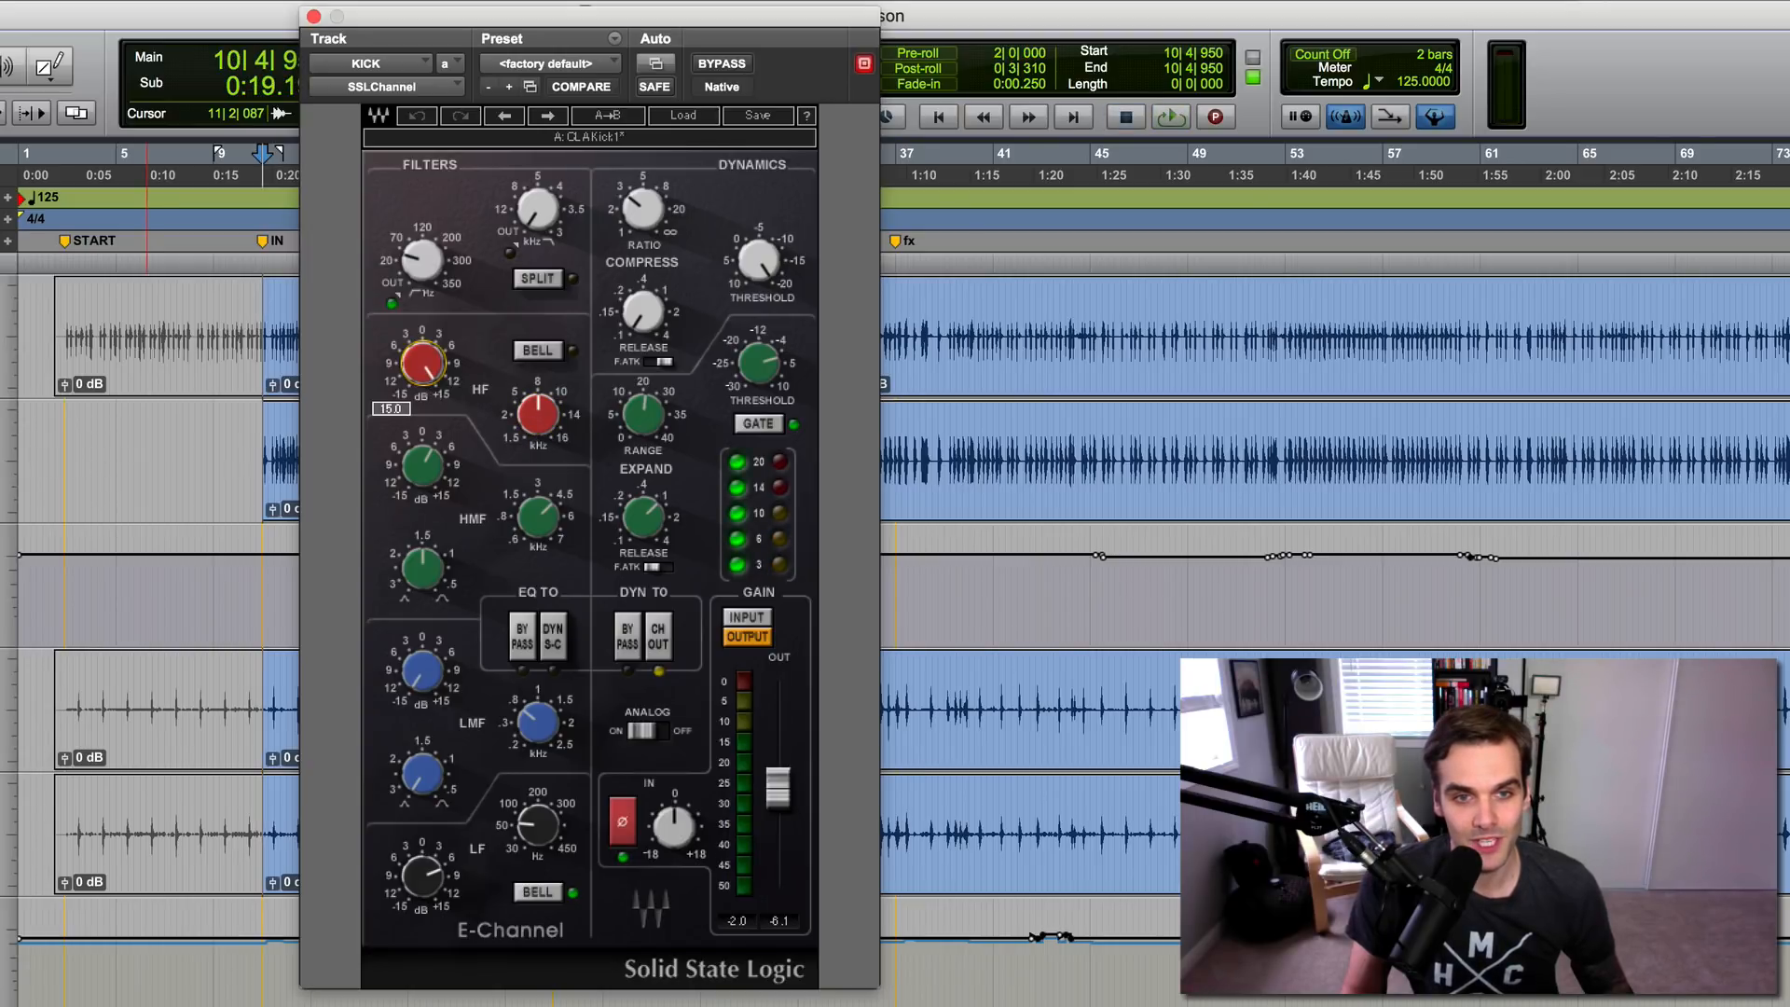
pyautogui.click(412, 118)
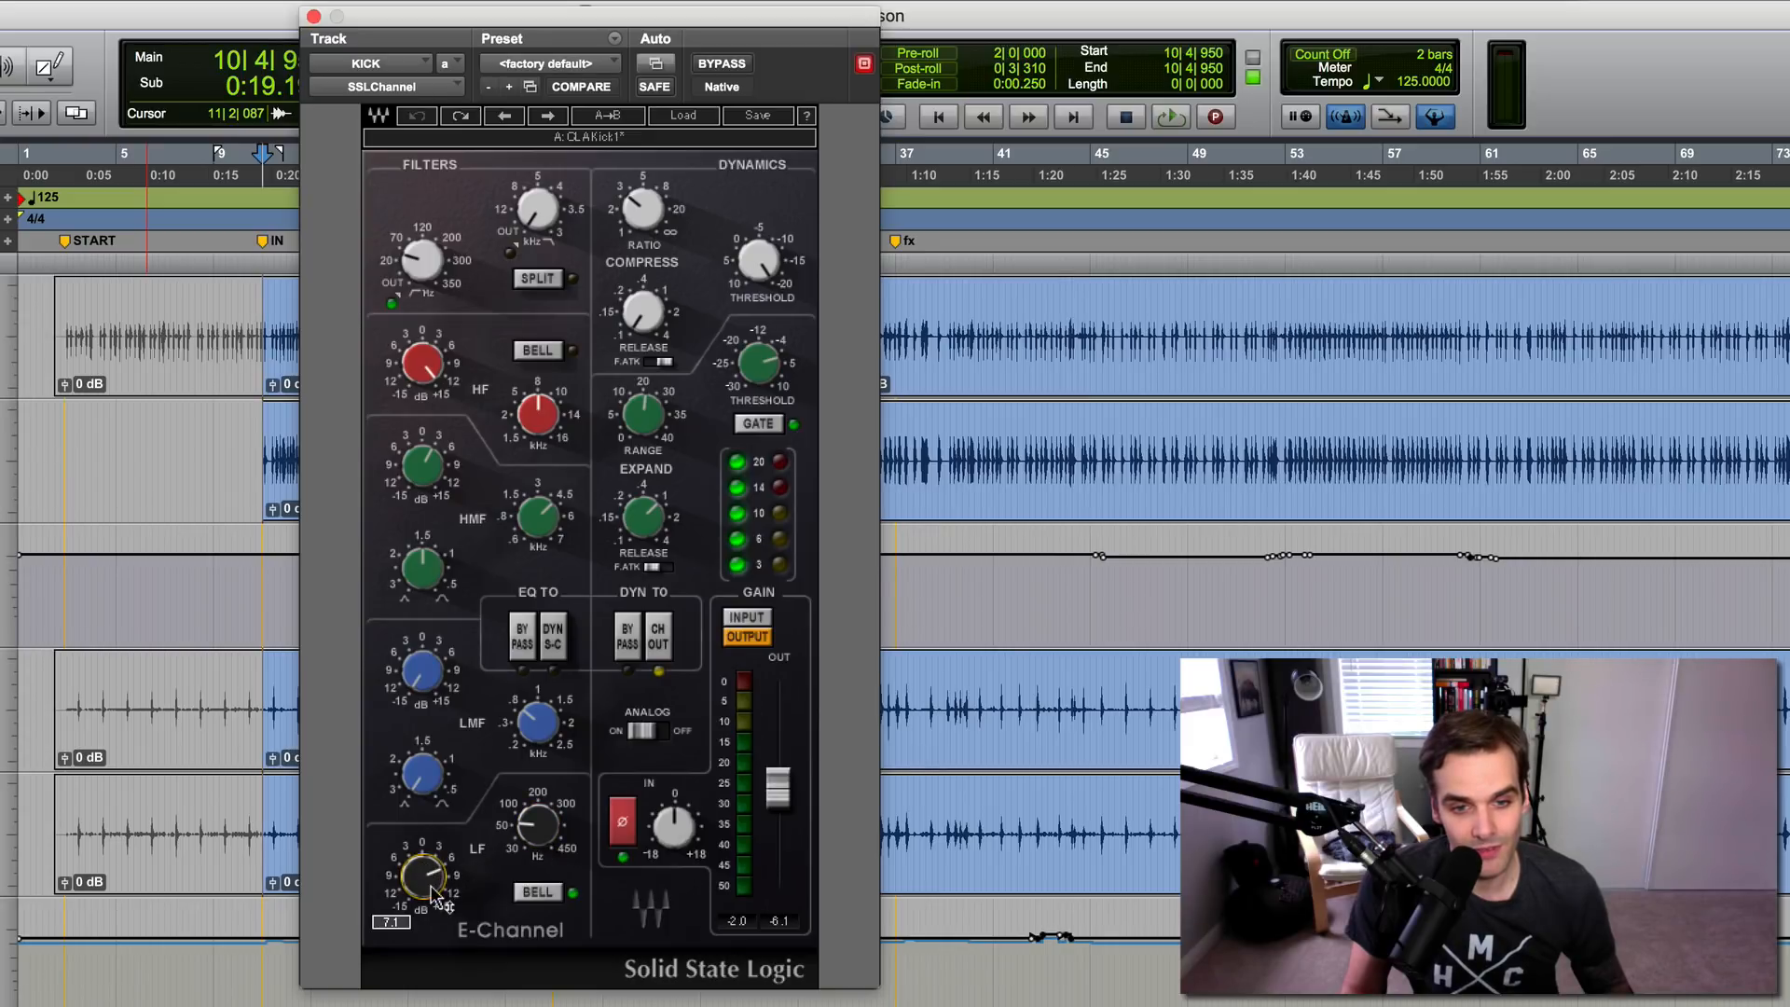
# Step: Play the kick again while switching the SSLChannel's bypass on and off
pyautogui.press('space')
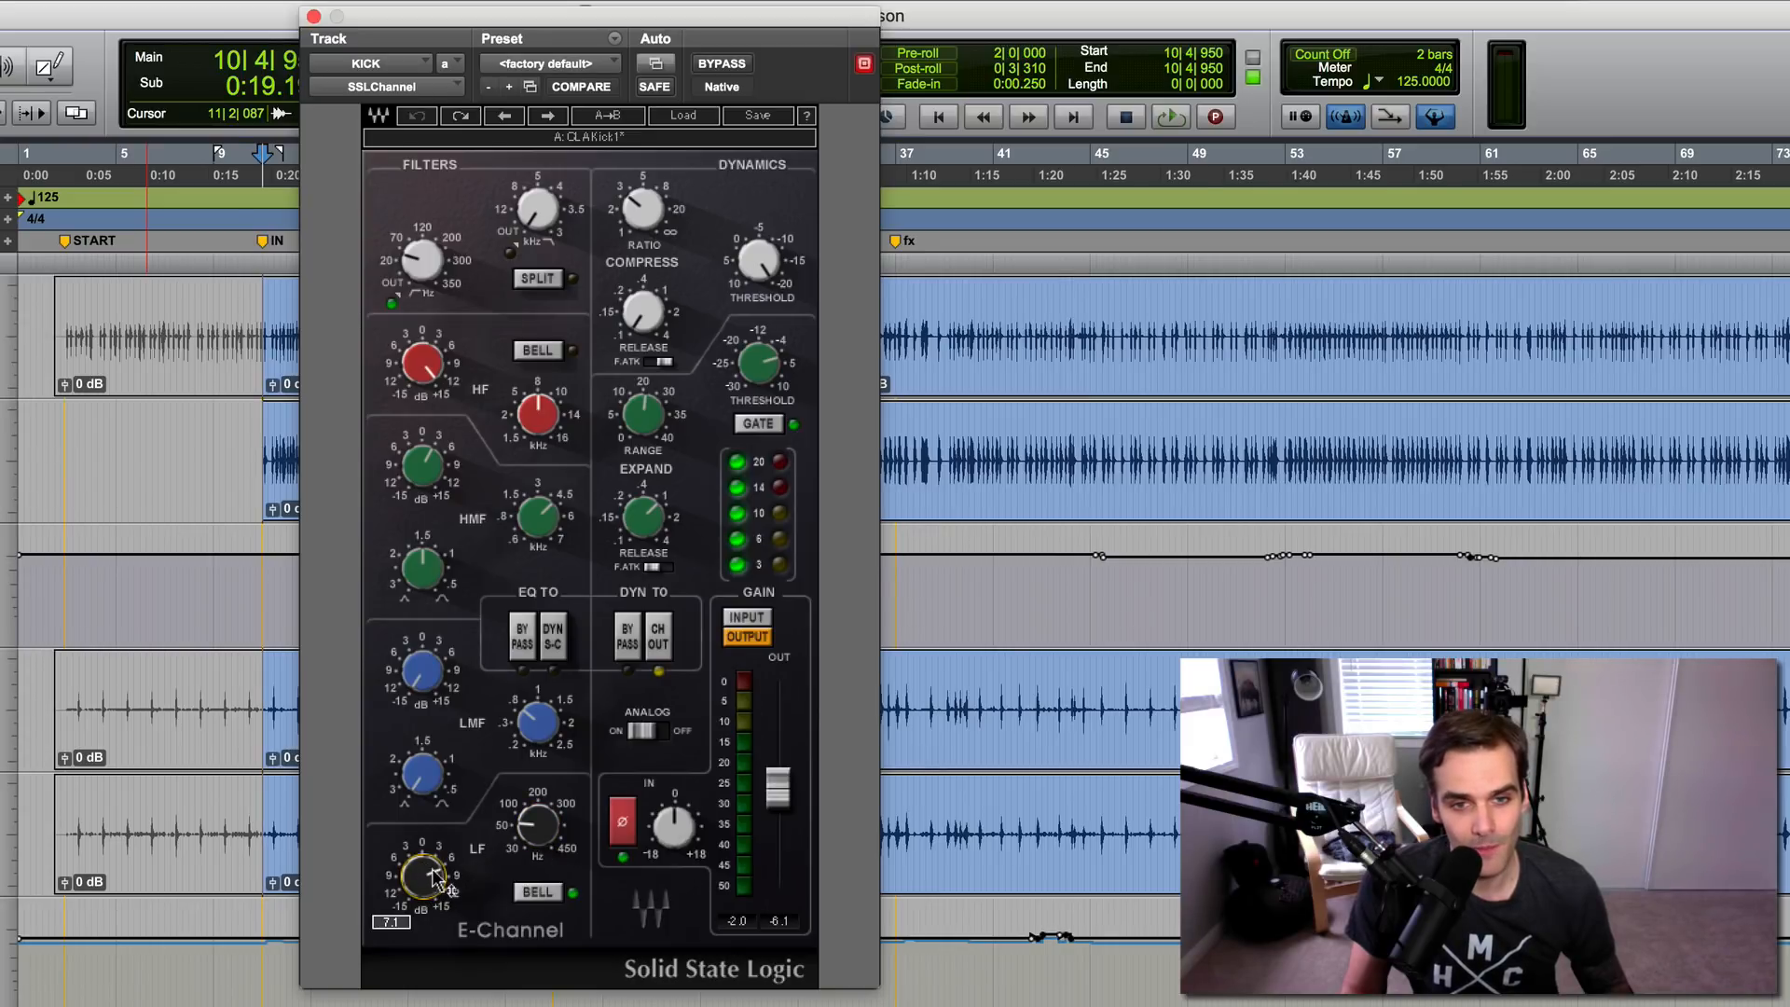
pyautogui.click(721, 63)
pyautogui.click(721, 64)
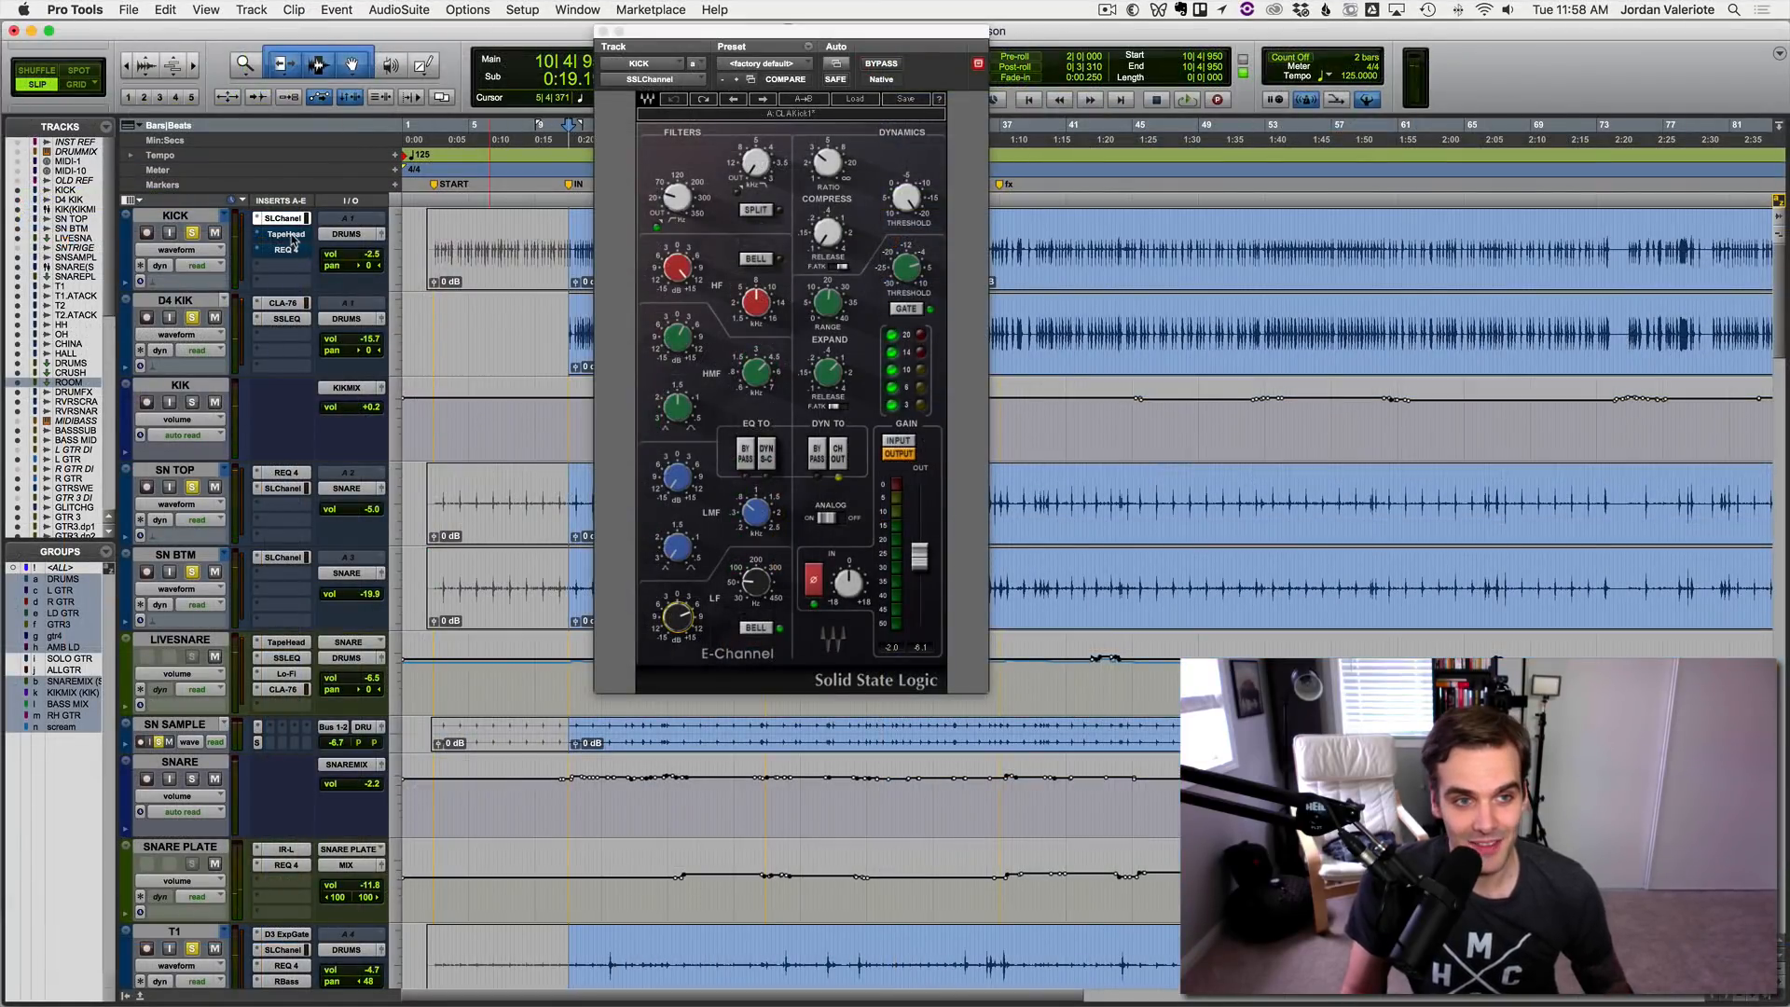
# Step: Activate the bypassed TapeHead and REQ 4 inserts on the KICK track
pyautogui.click(289, 235)
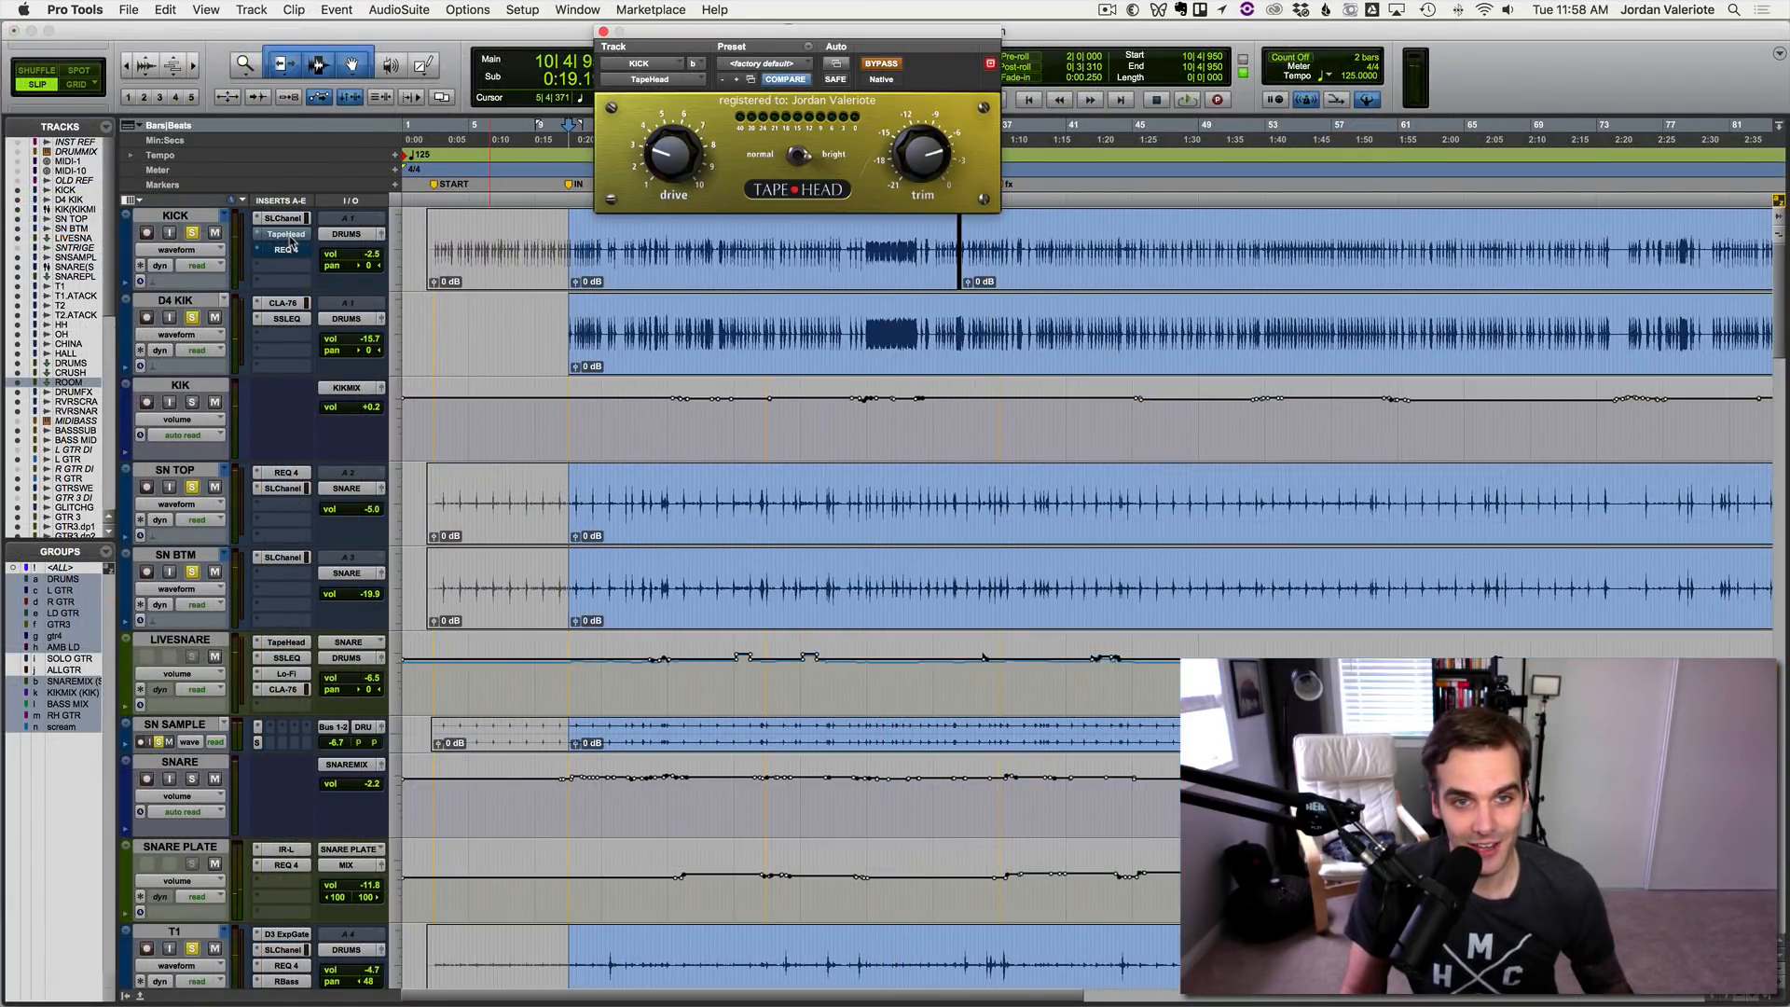
pyautogui.click(291, 237)
pyautogui.click(286, 251)
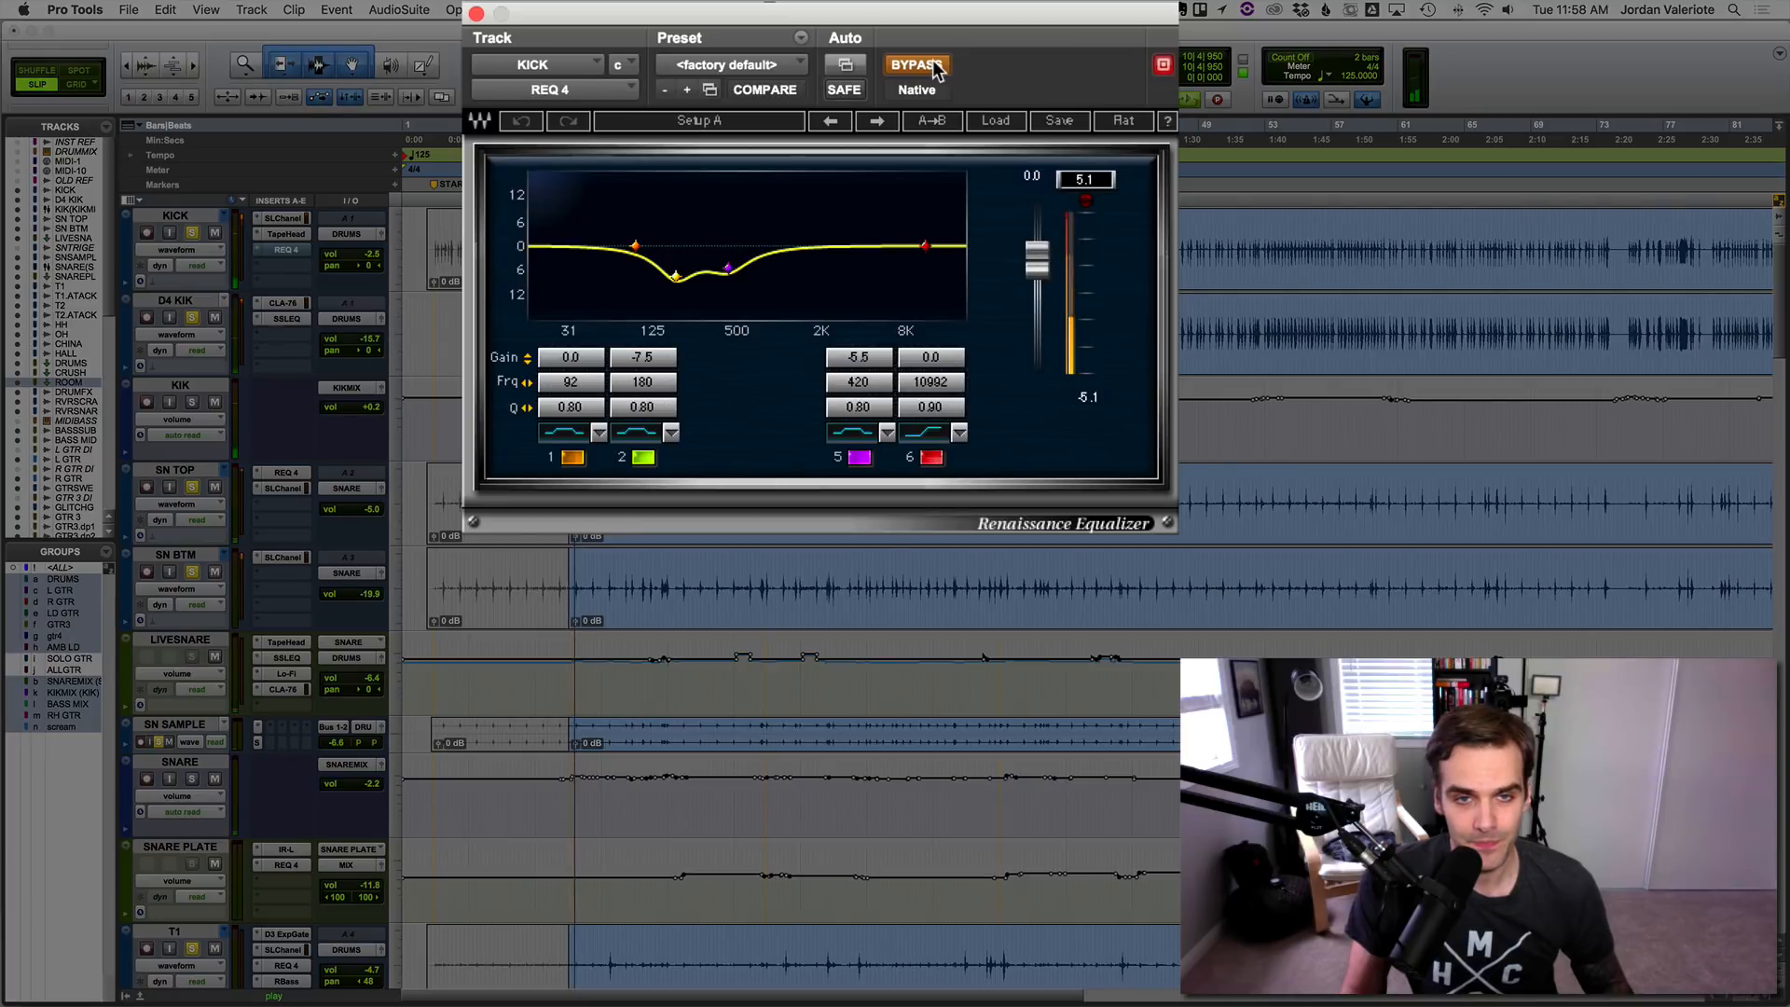
pyautogui.click(894, 65)
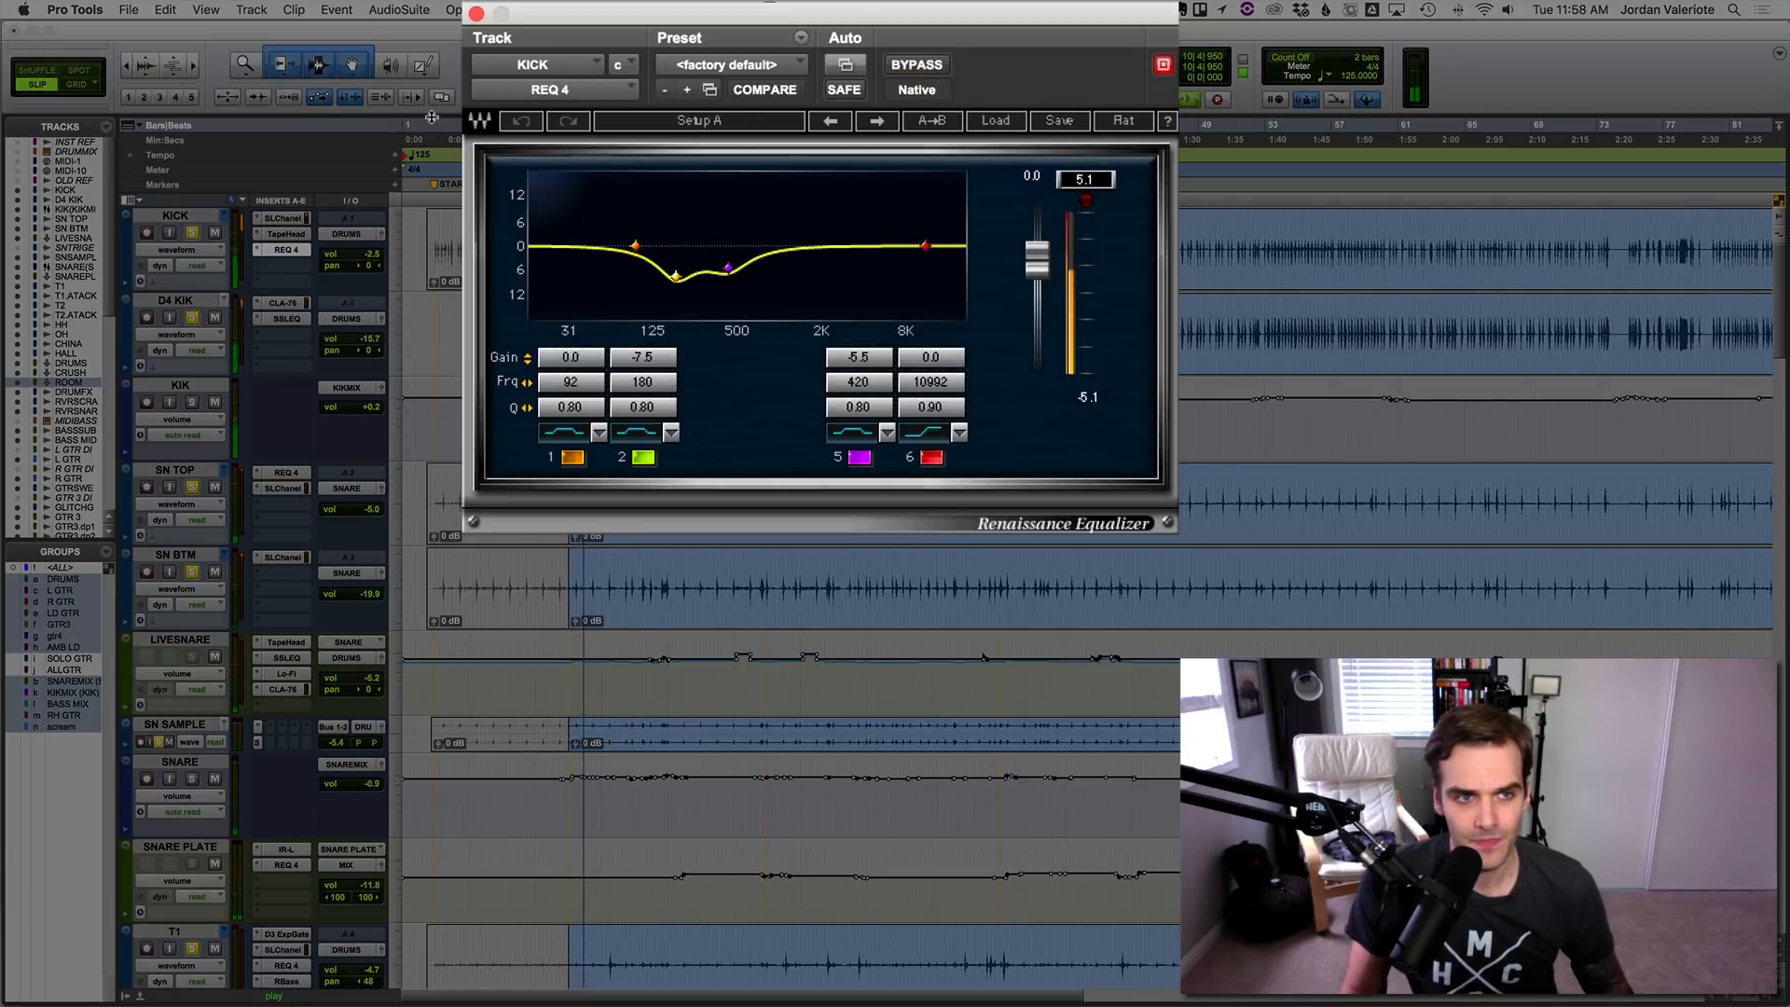
# Step: Solo only the KICK track and compare it with REQ 4 bypassed and active
pyautogui.keyDown('super'); pyautogui.click(191, 232); pyautogui.keyUp('super')
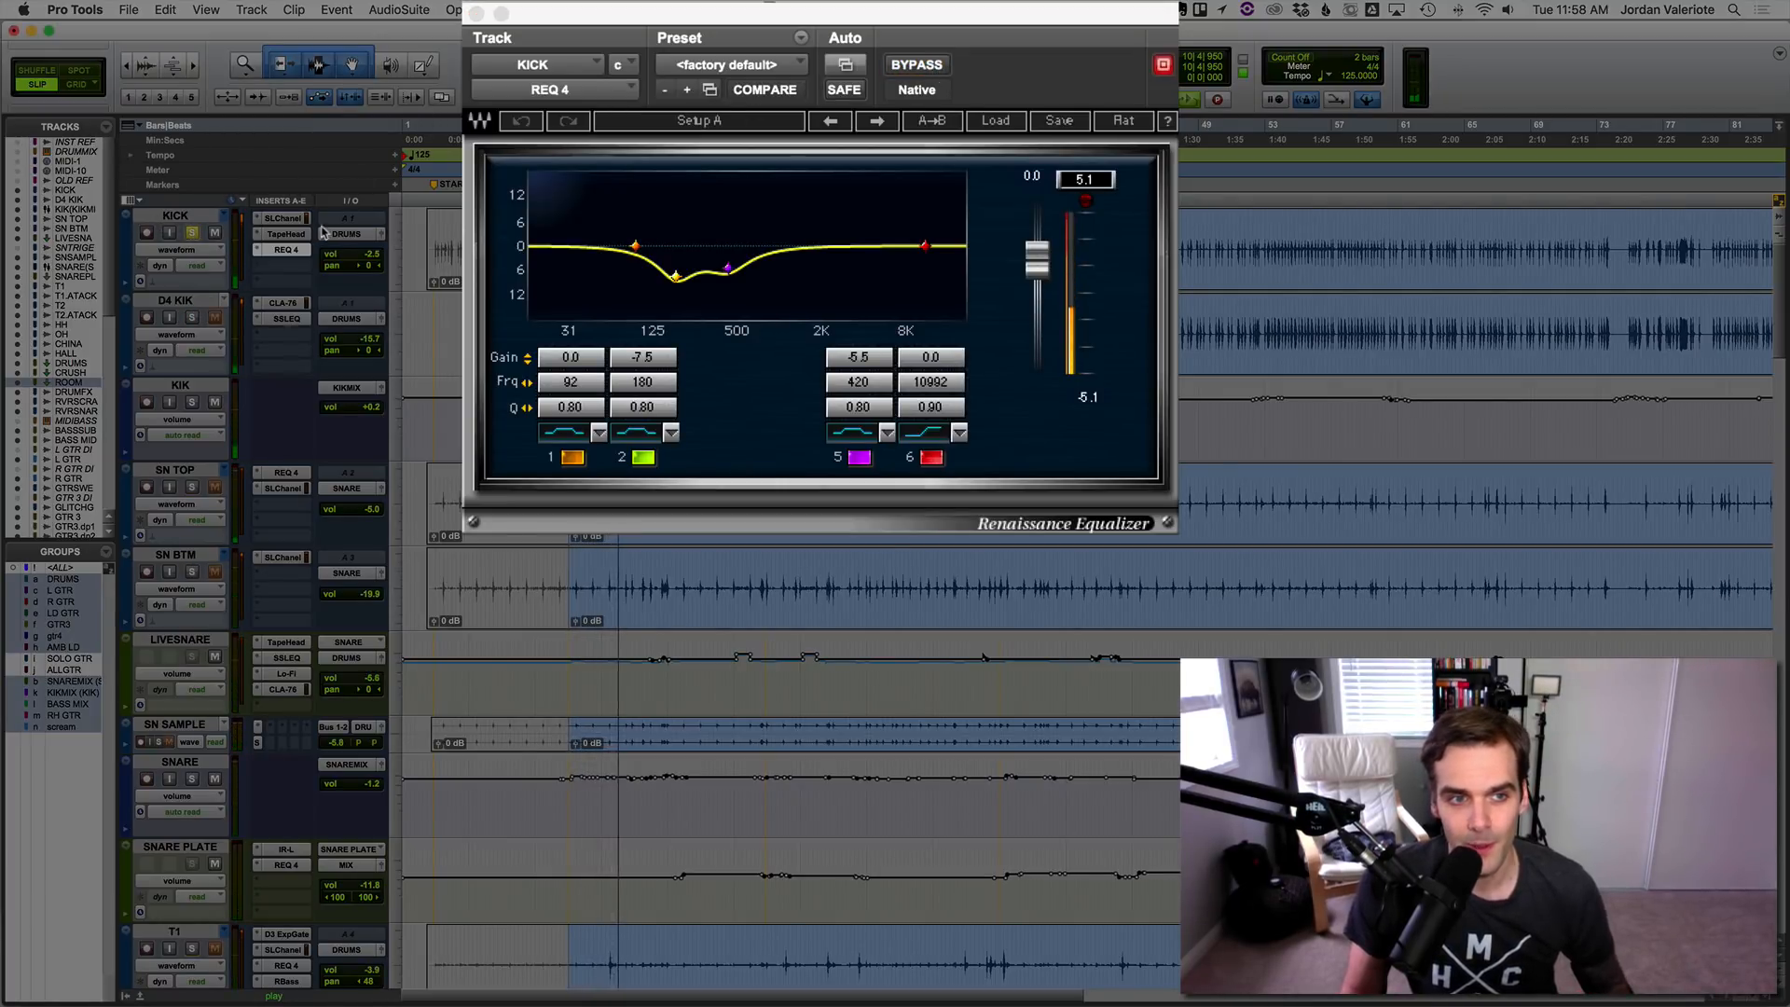
pyautogui.keyDown('super'); pyautogui.click(289, 249); pyautogui.keyUp('super')
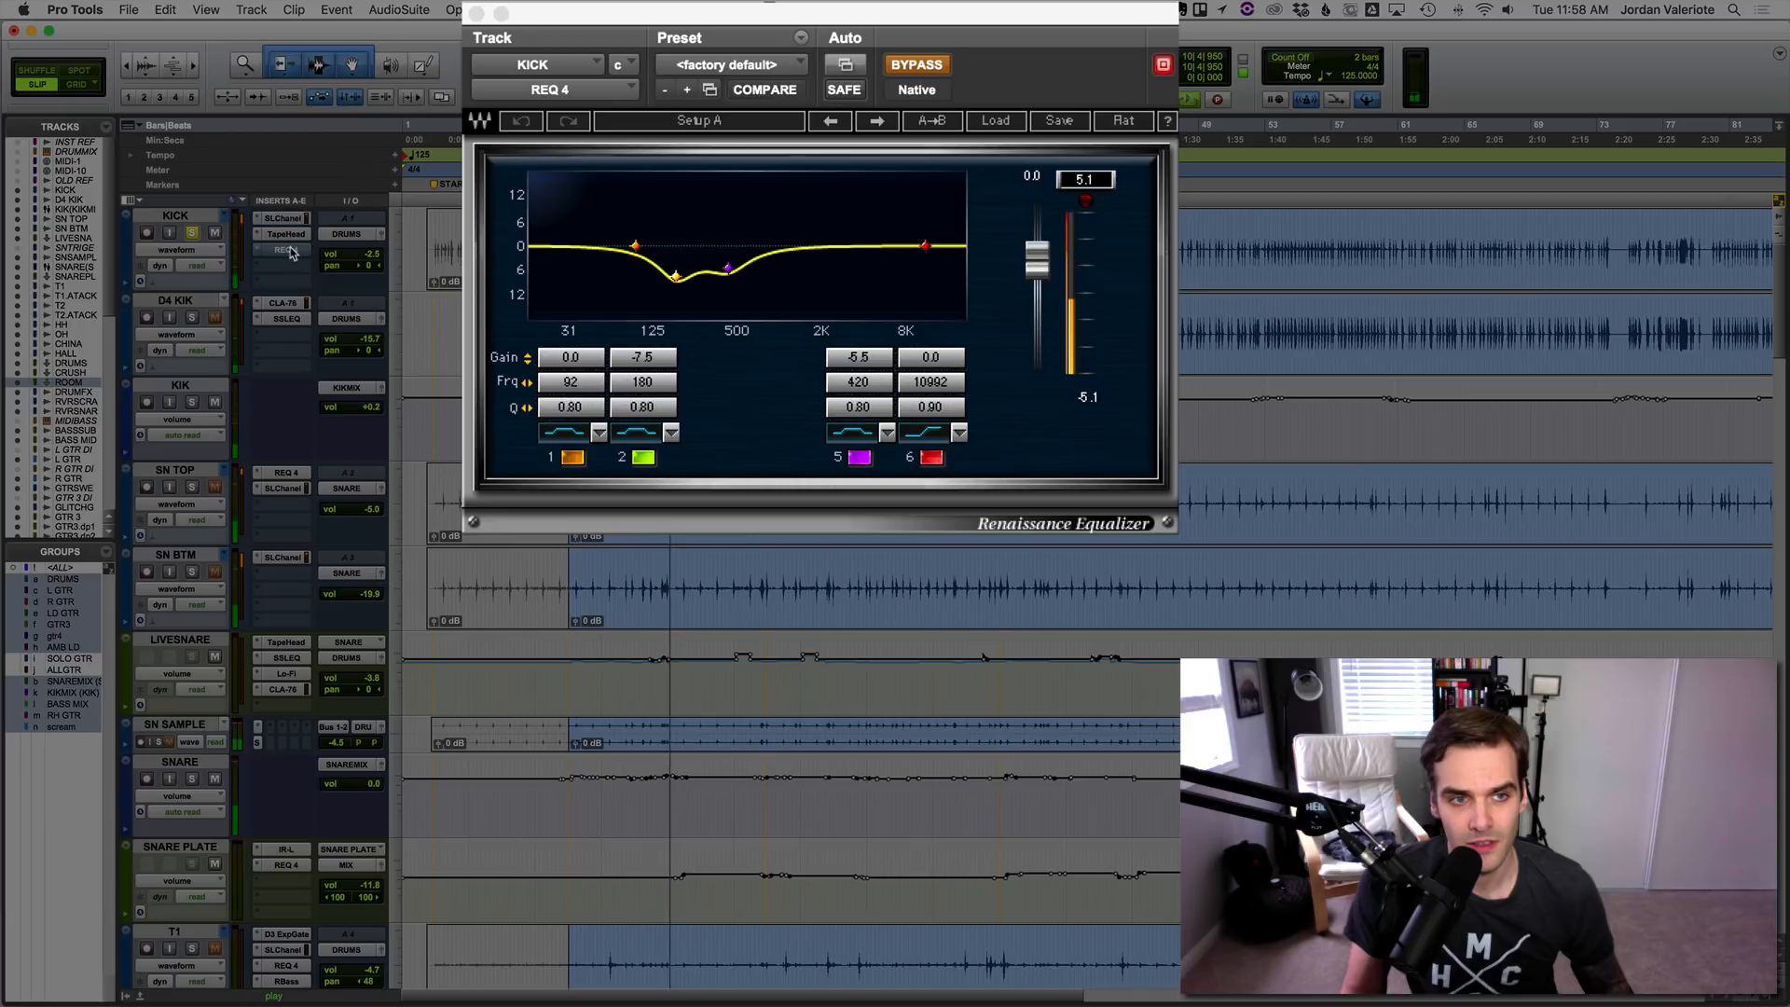
pyautogui.keyDown('super'); pyautogui.click(289, 249); pyautogui.keyUp('super')
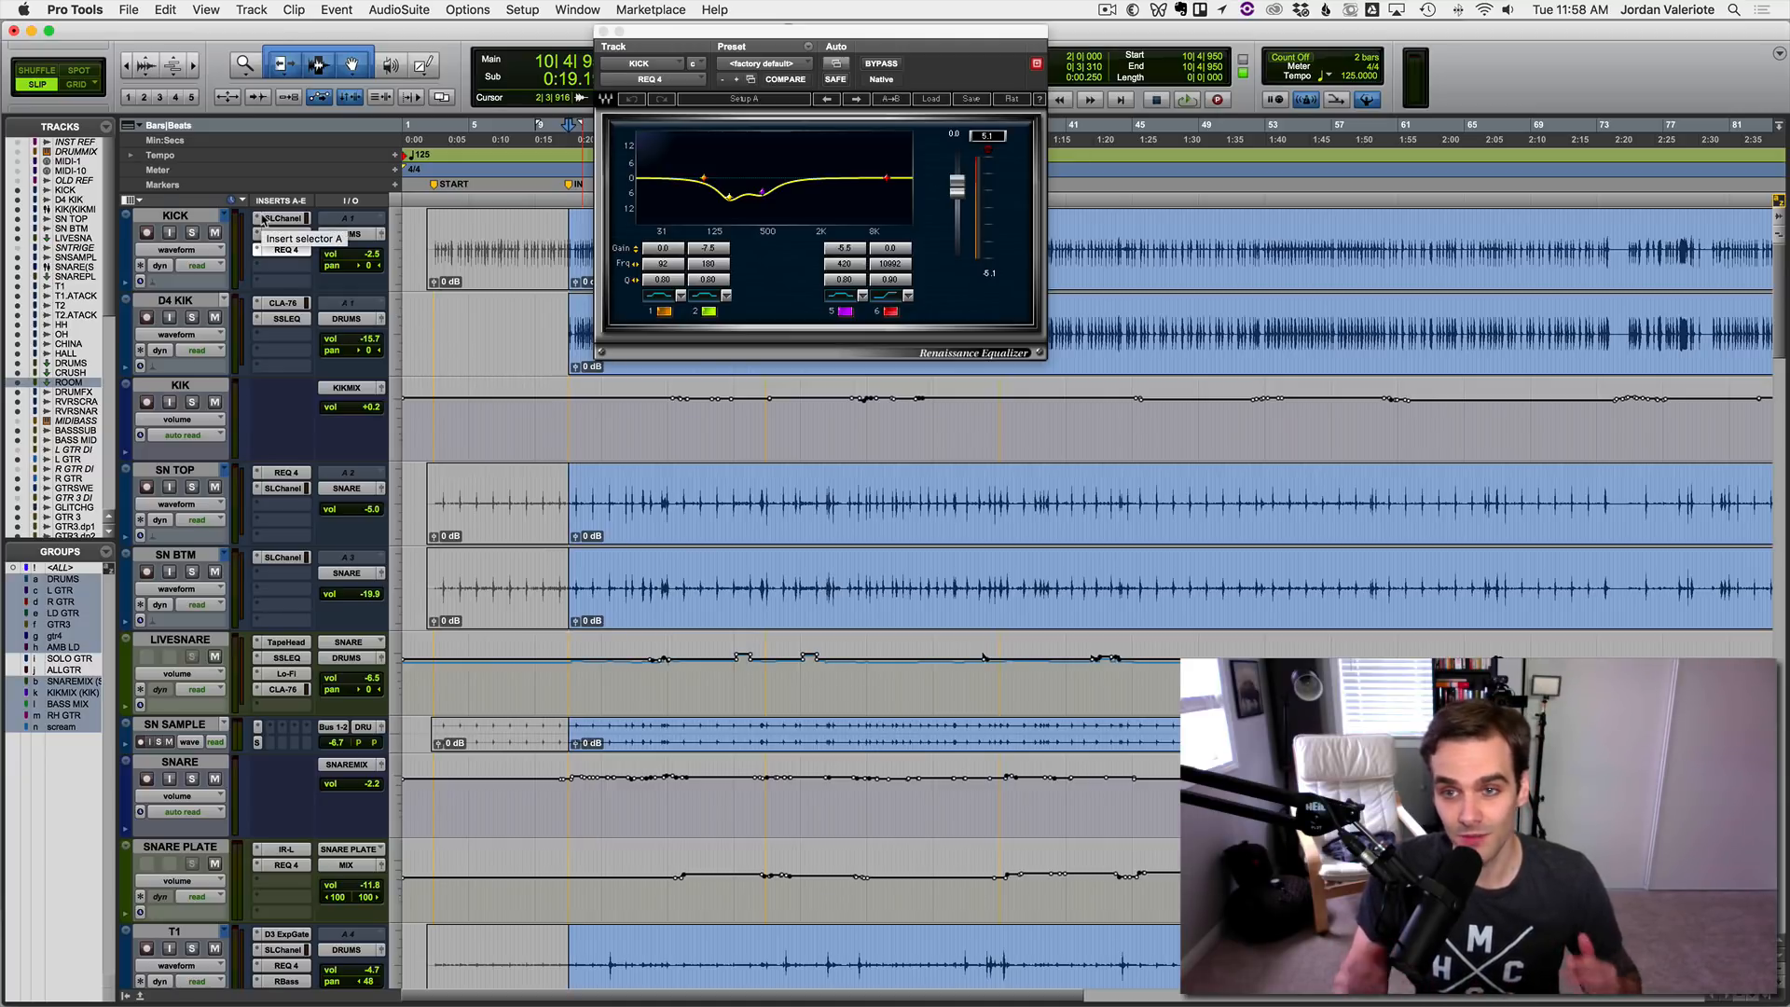
# Step: Raise the HF gain in the kick's SSLChannel to about 13 dB during playback and close the plug-in
pyautogui.click(1270, 241)
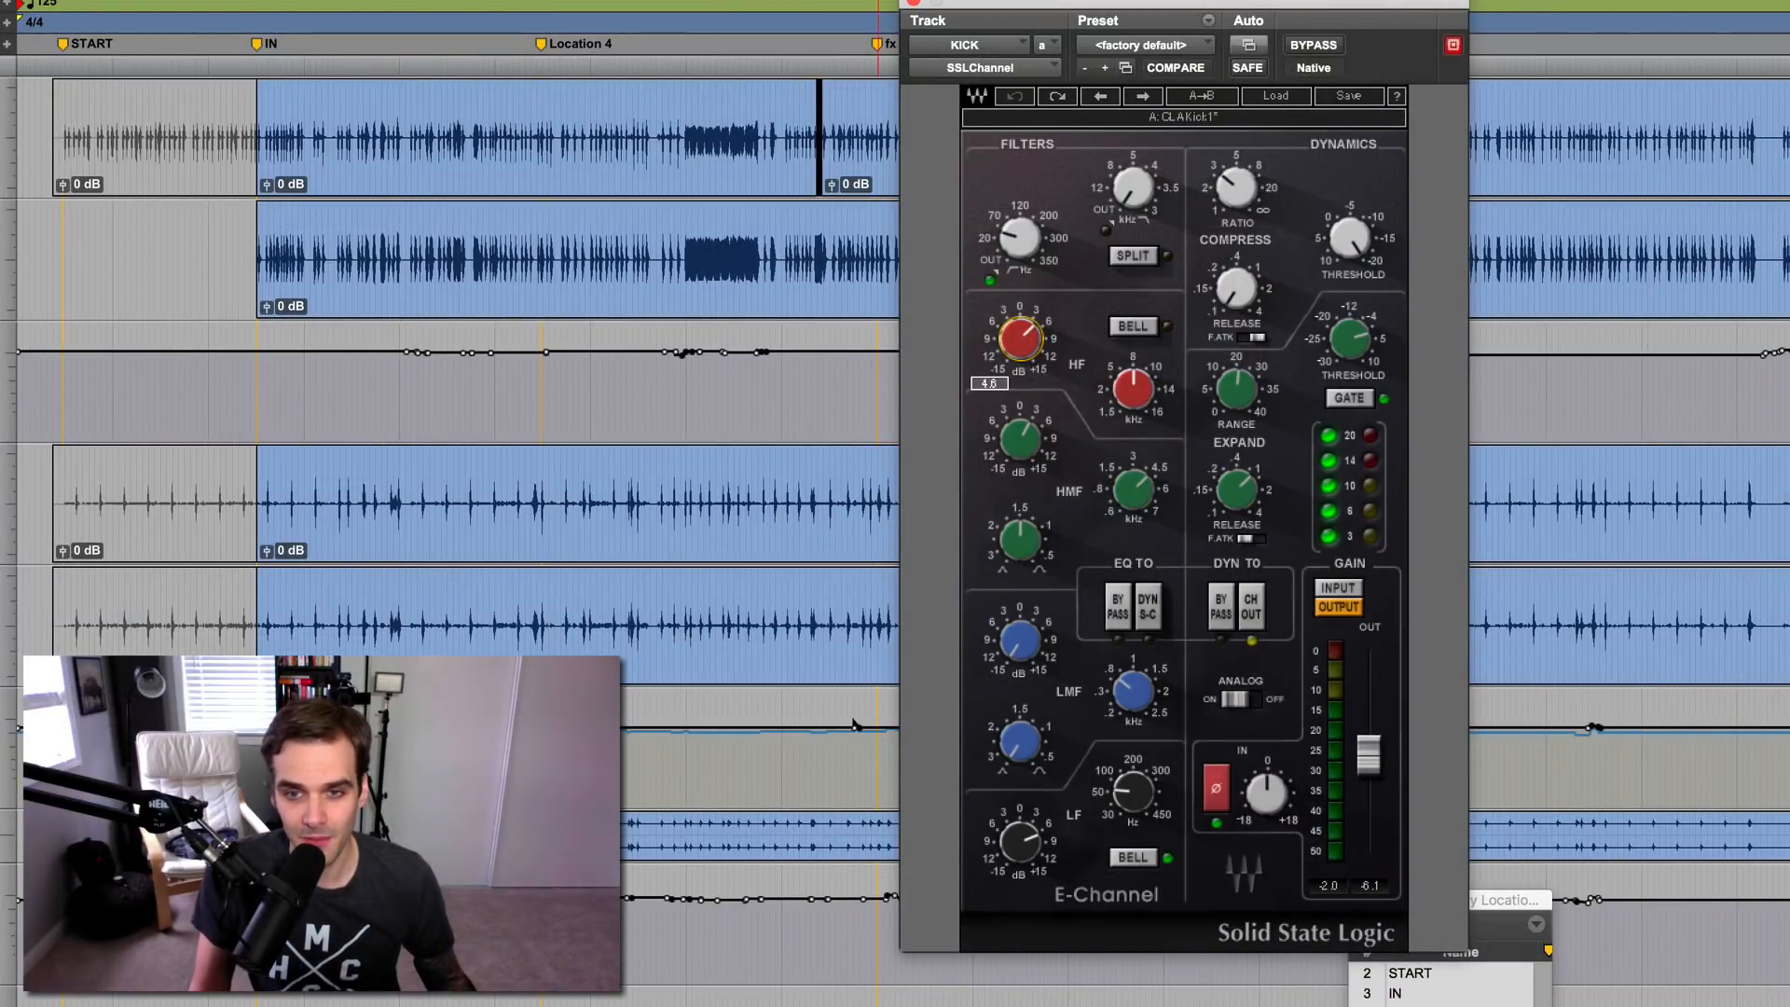
pyautogui.press('space')
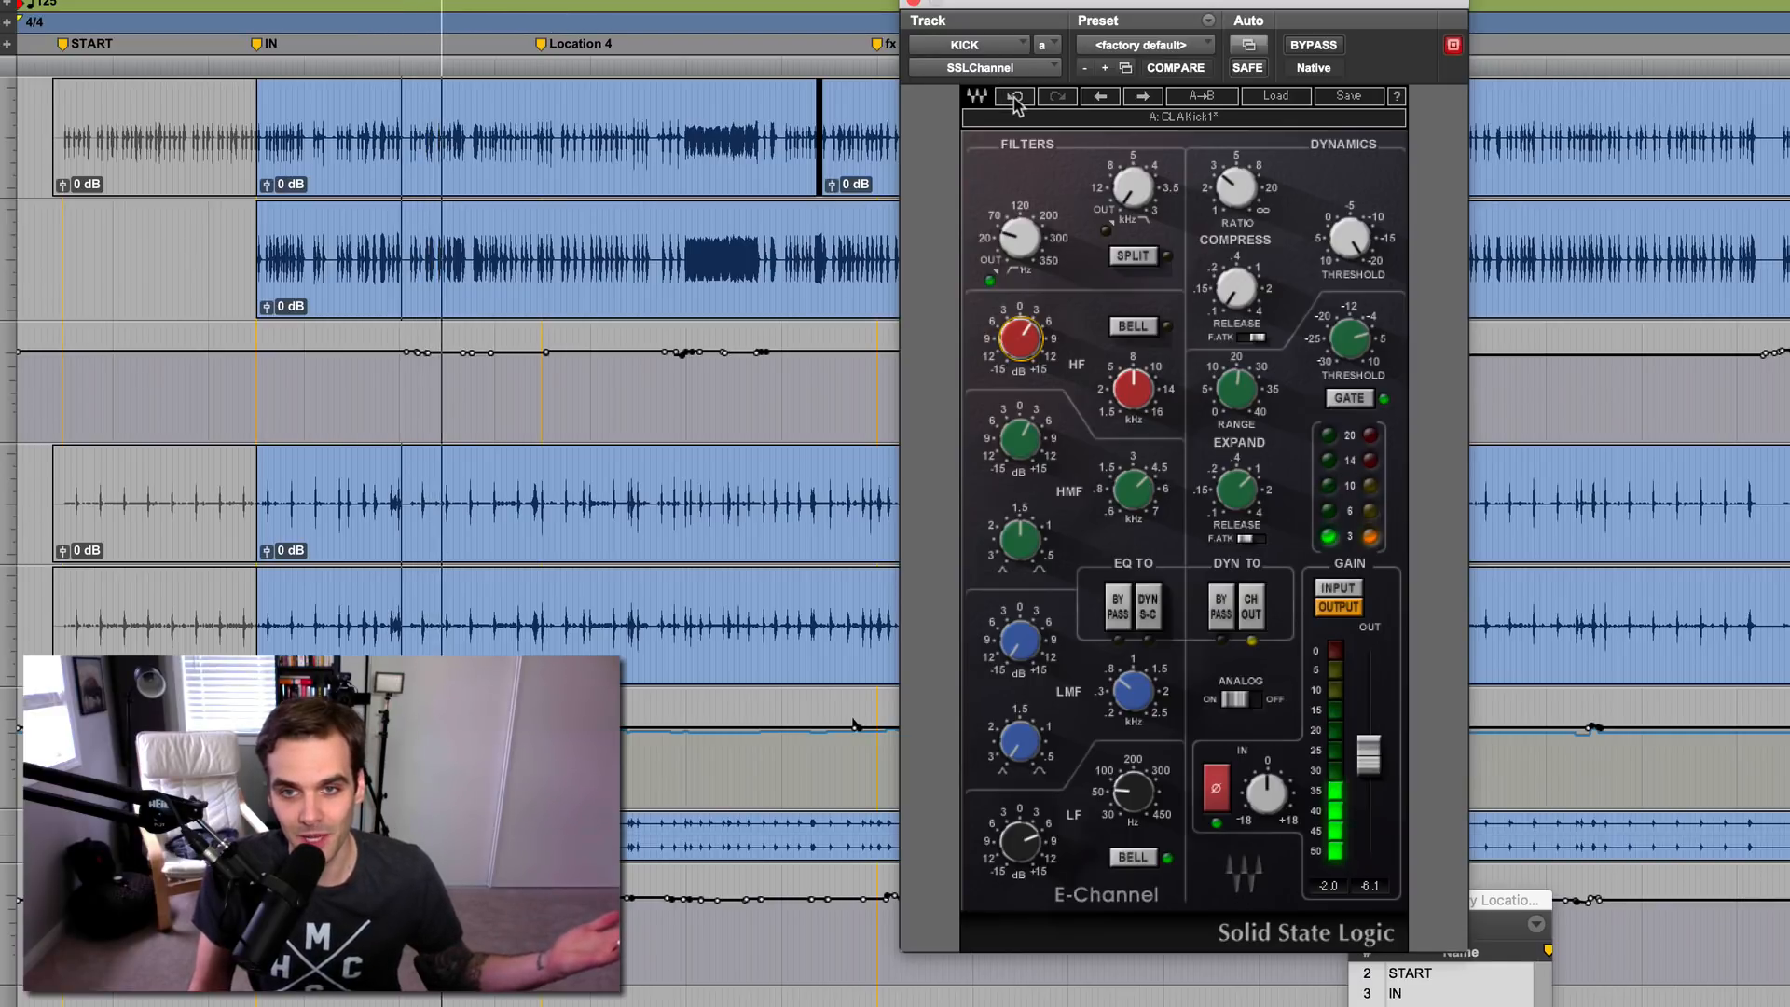
pyautogui.moveTo(1023, 317); pyautogui.dragTo(1023, 242)
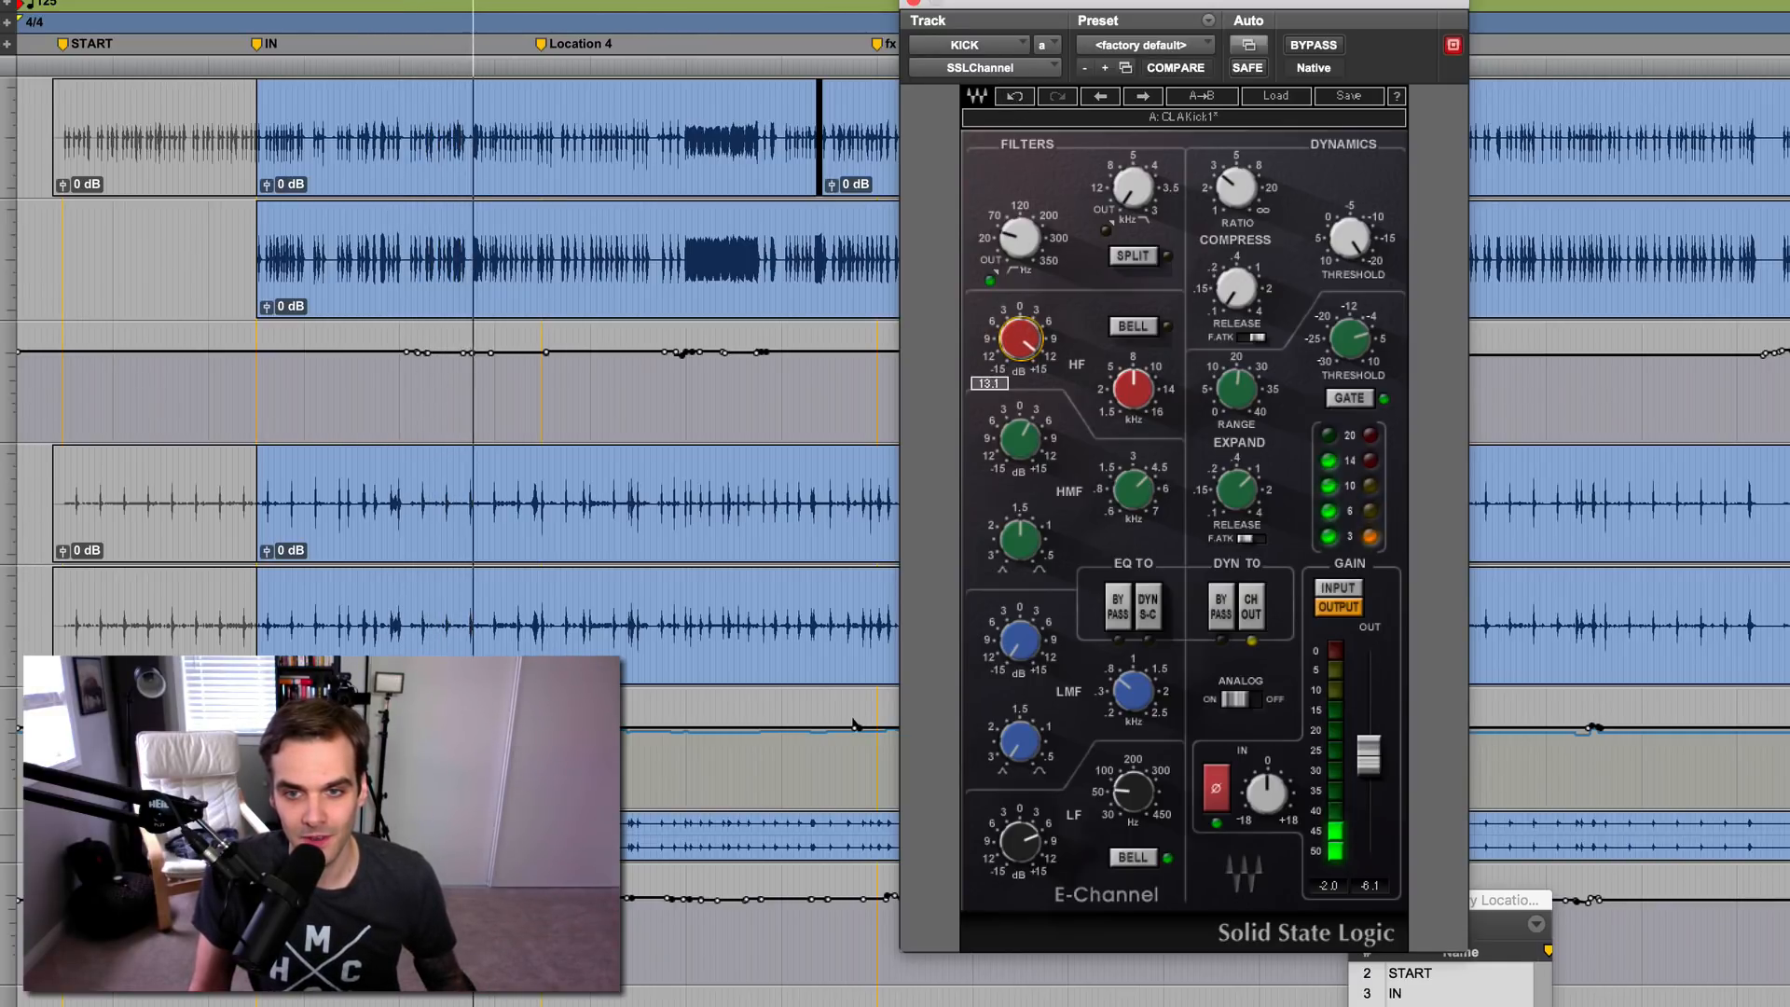
pyautogui.click(914, 3)
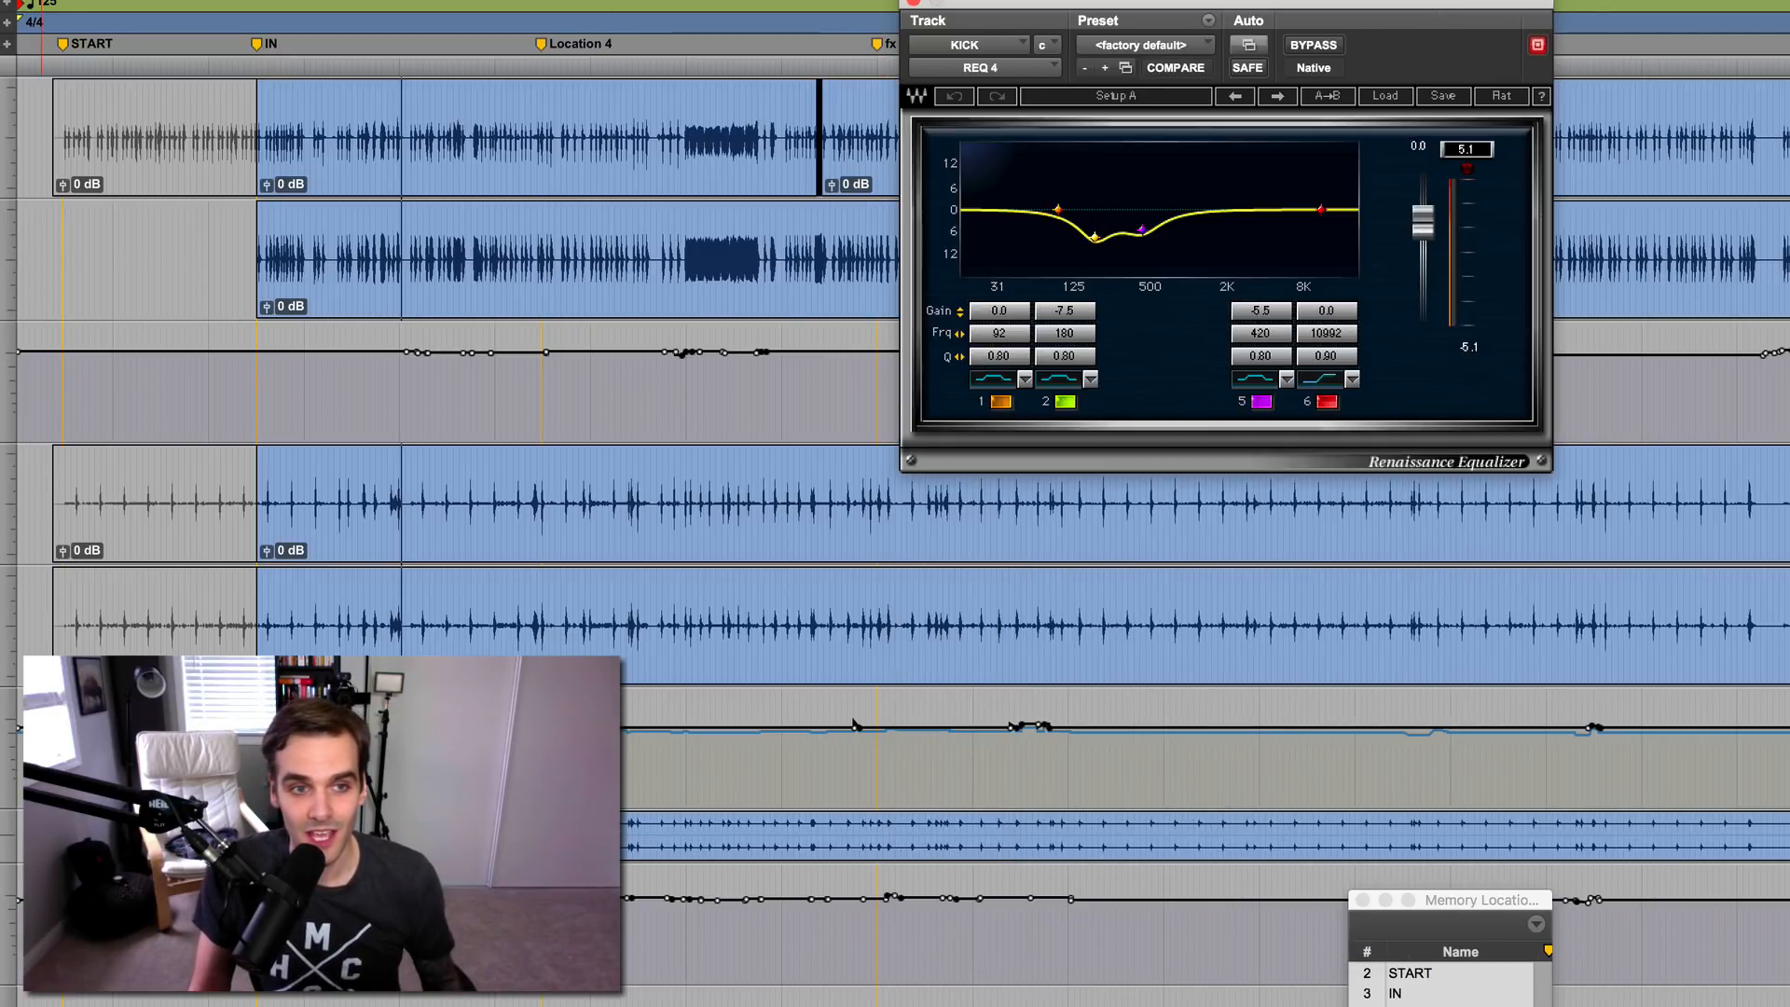
# Step: Try boosting the band 6 high shelf in the kick's REQ 4 to 11.3 dB
pyautogui.moveTo(1329, 317); pyautogui.dragTo(1268, 261)
pyautogui.click(953, 97)
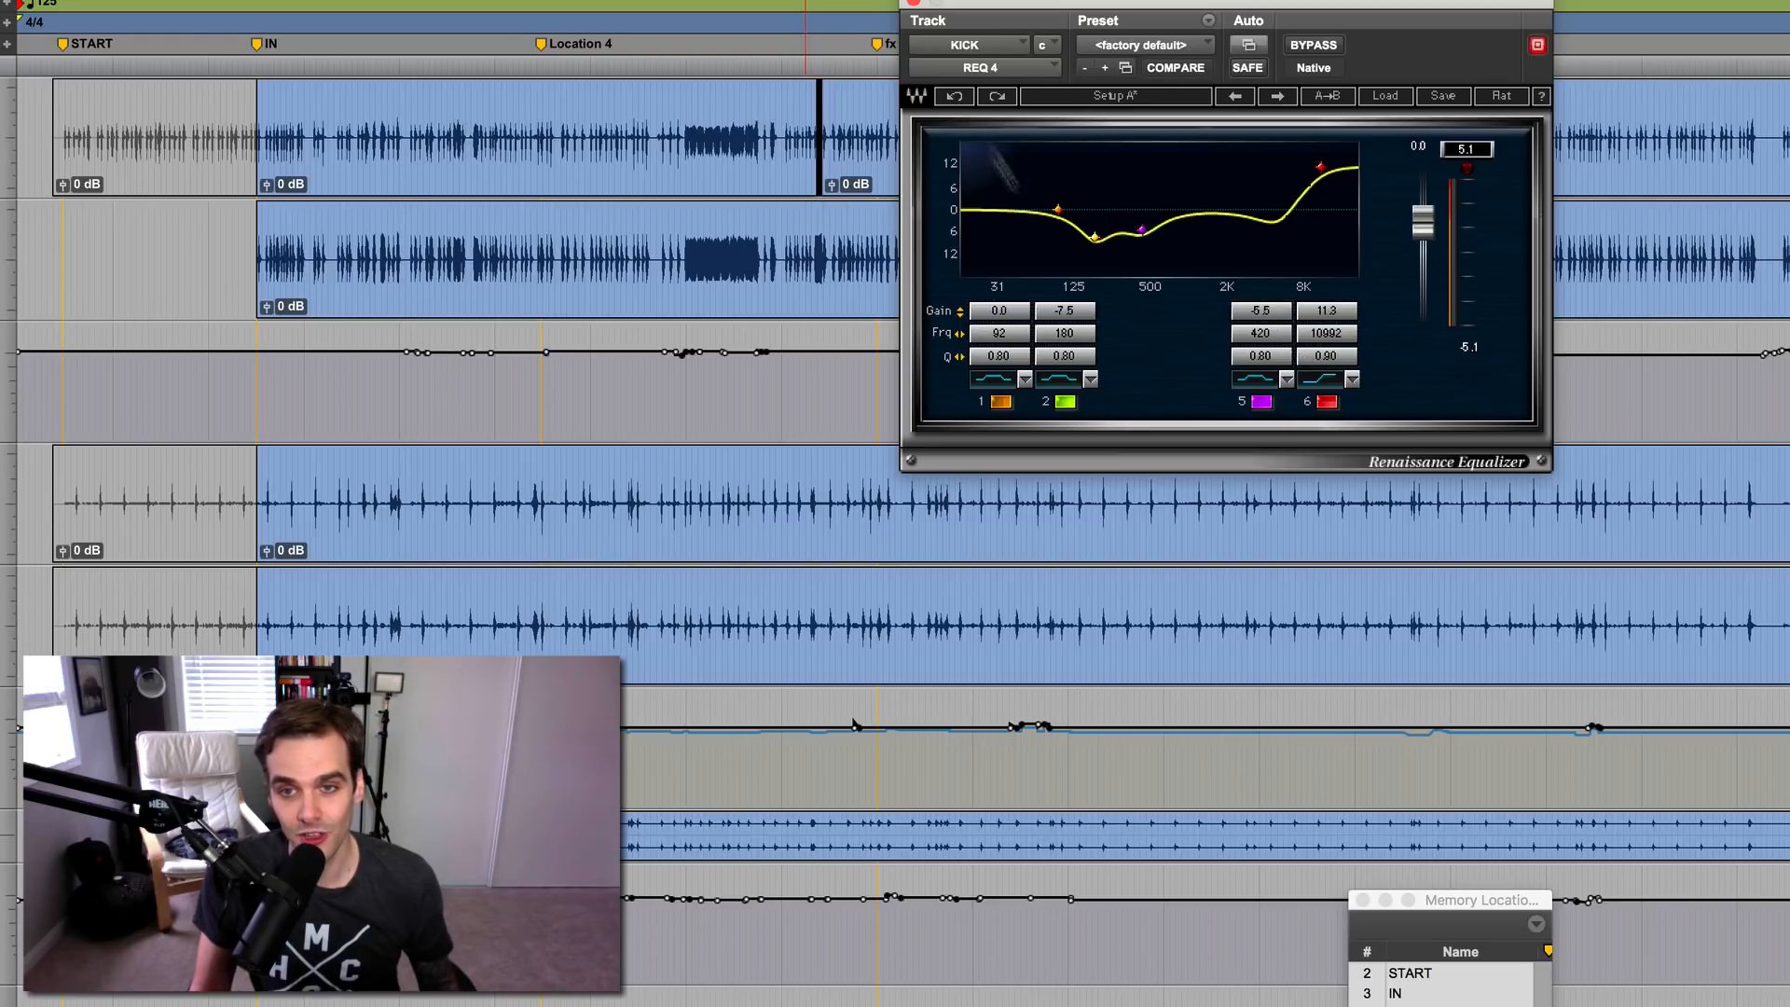
# Step: Try REQ 4 gains of -18.0 dB on band 2 and -12.6 dB on band 5, and undo the EQ changes
pyautogui.moveTo(1097, 327); pyautogui.dragTo(1097, 353)
pyautogui.moveTo(1264, 310); pyautogui.dragTo(1268, 322)
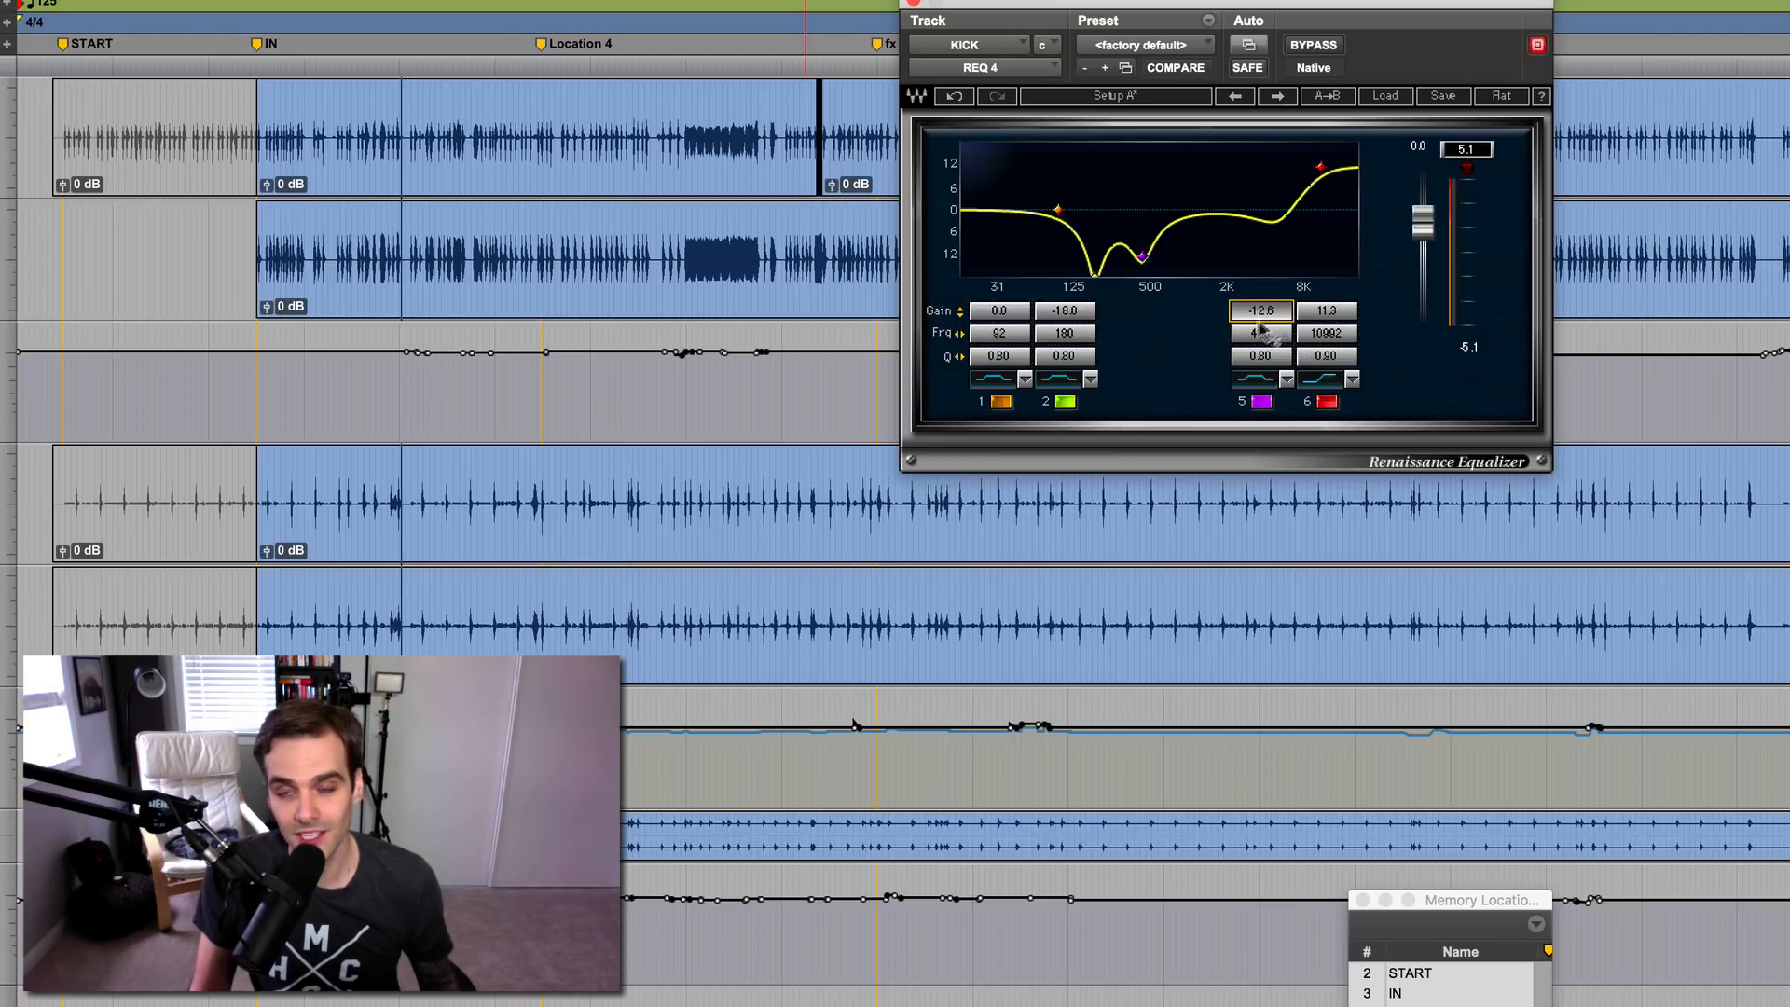
pyautogui.click(953, 97)
pyautogui.click(953, 97)
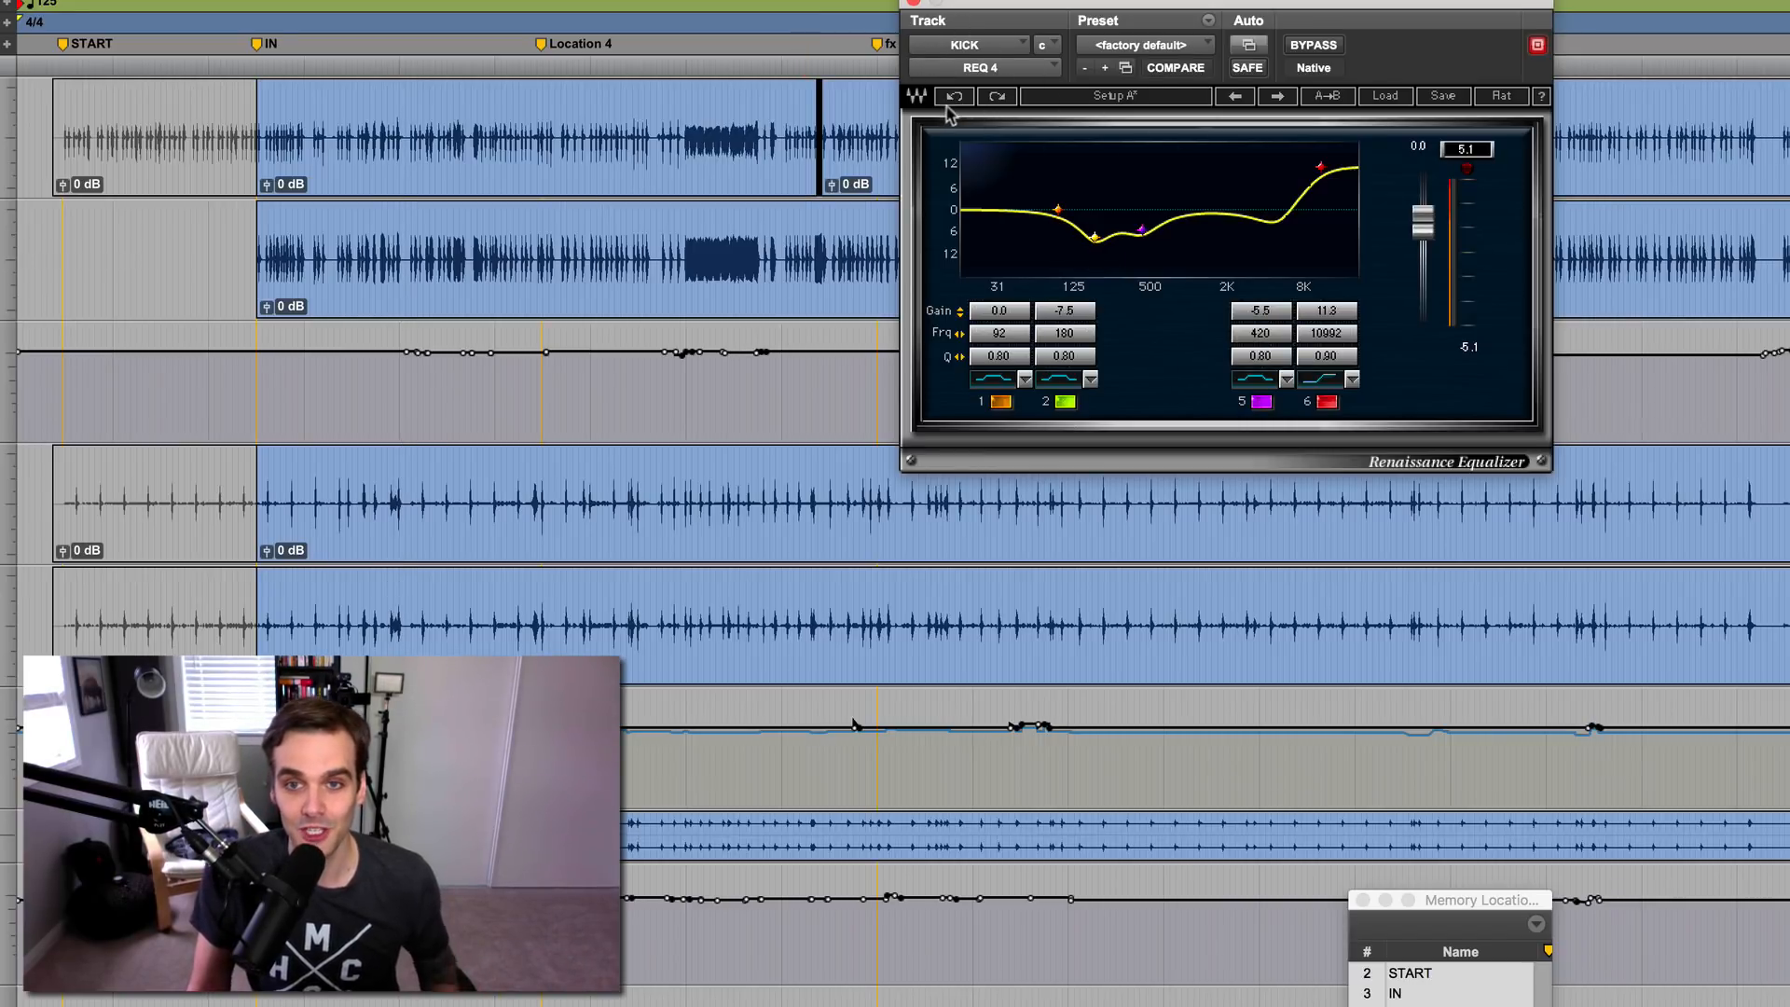
pyautogui.click(953, 97)
# Step: Close the kick's plug-in windows and place the edit cursor at the start of the first SCREAM clip
pyautogui.click(913, 3)
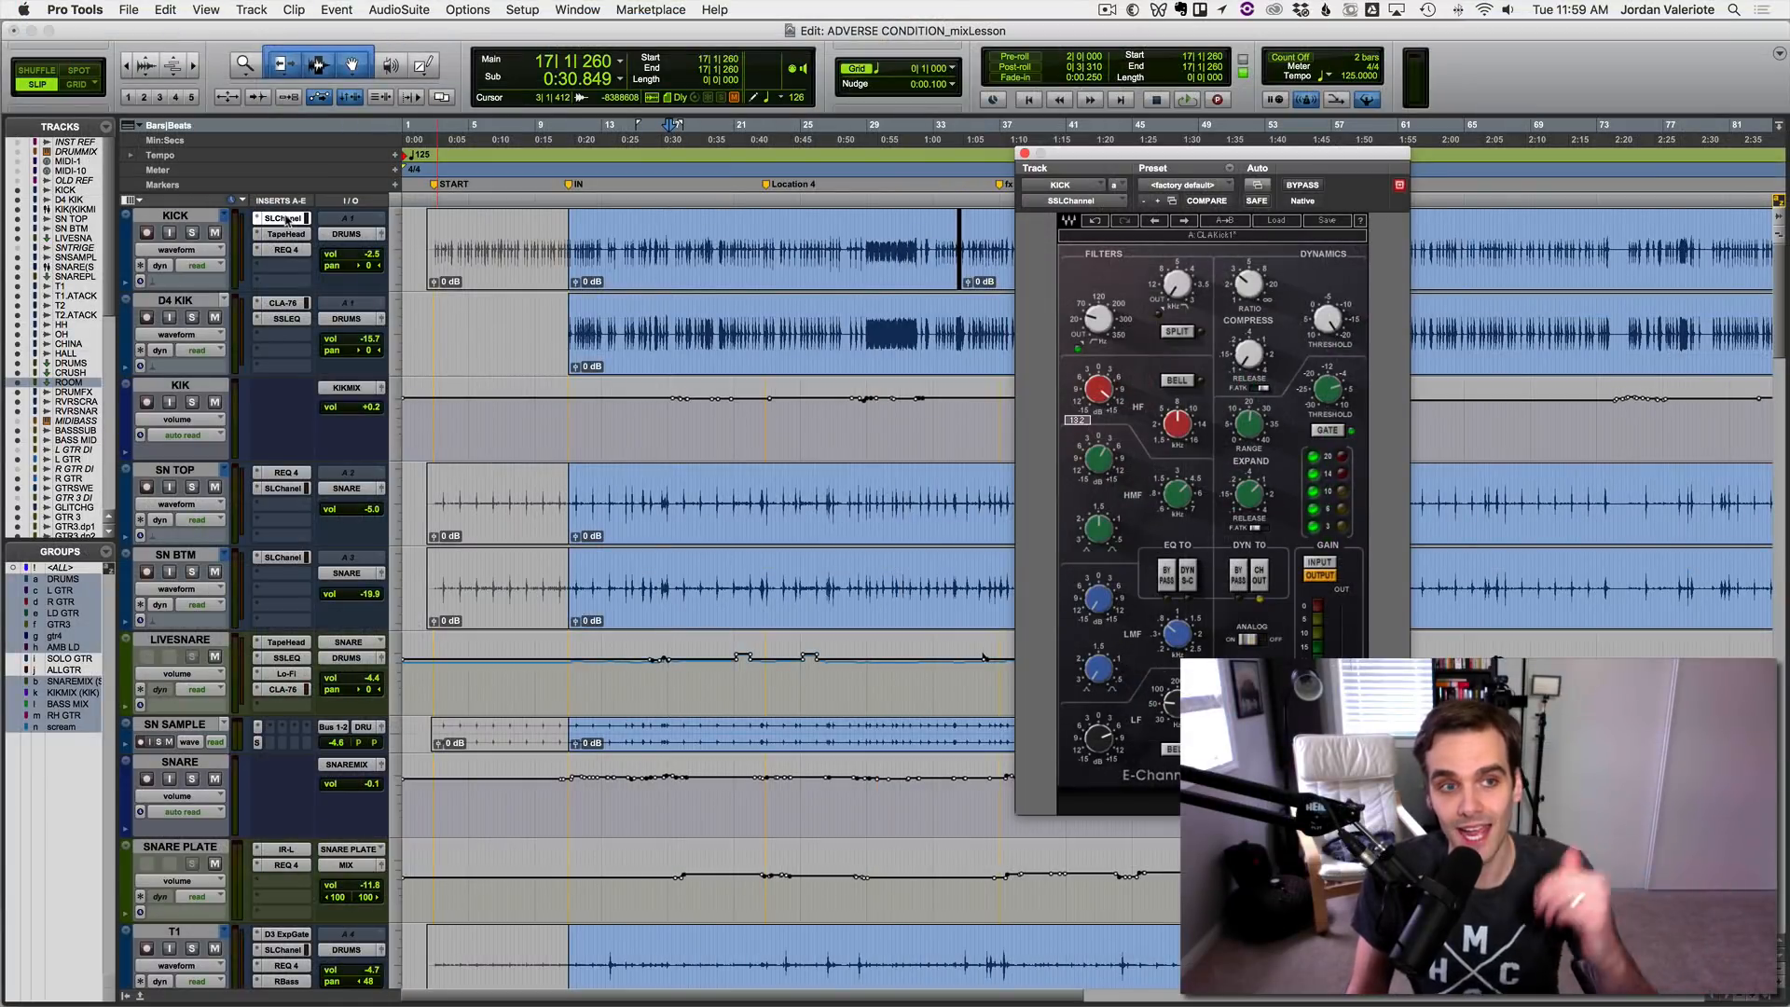
pyautogui.press('super+w')
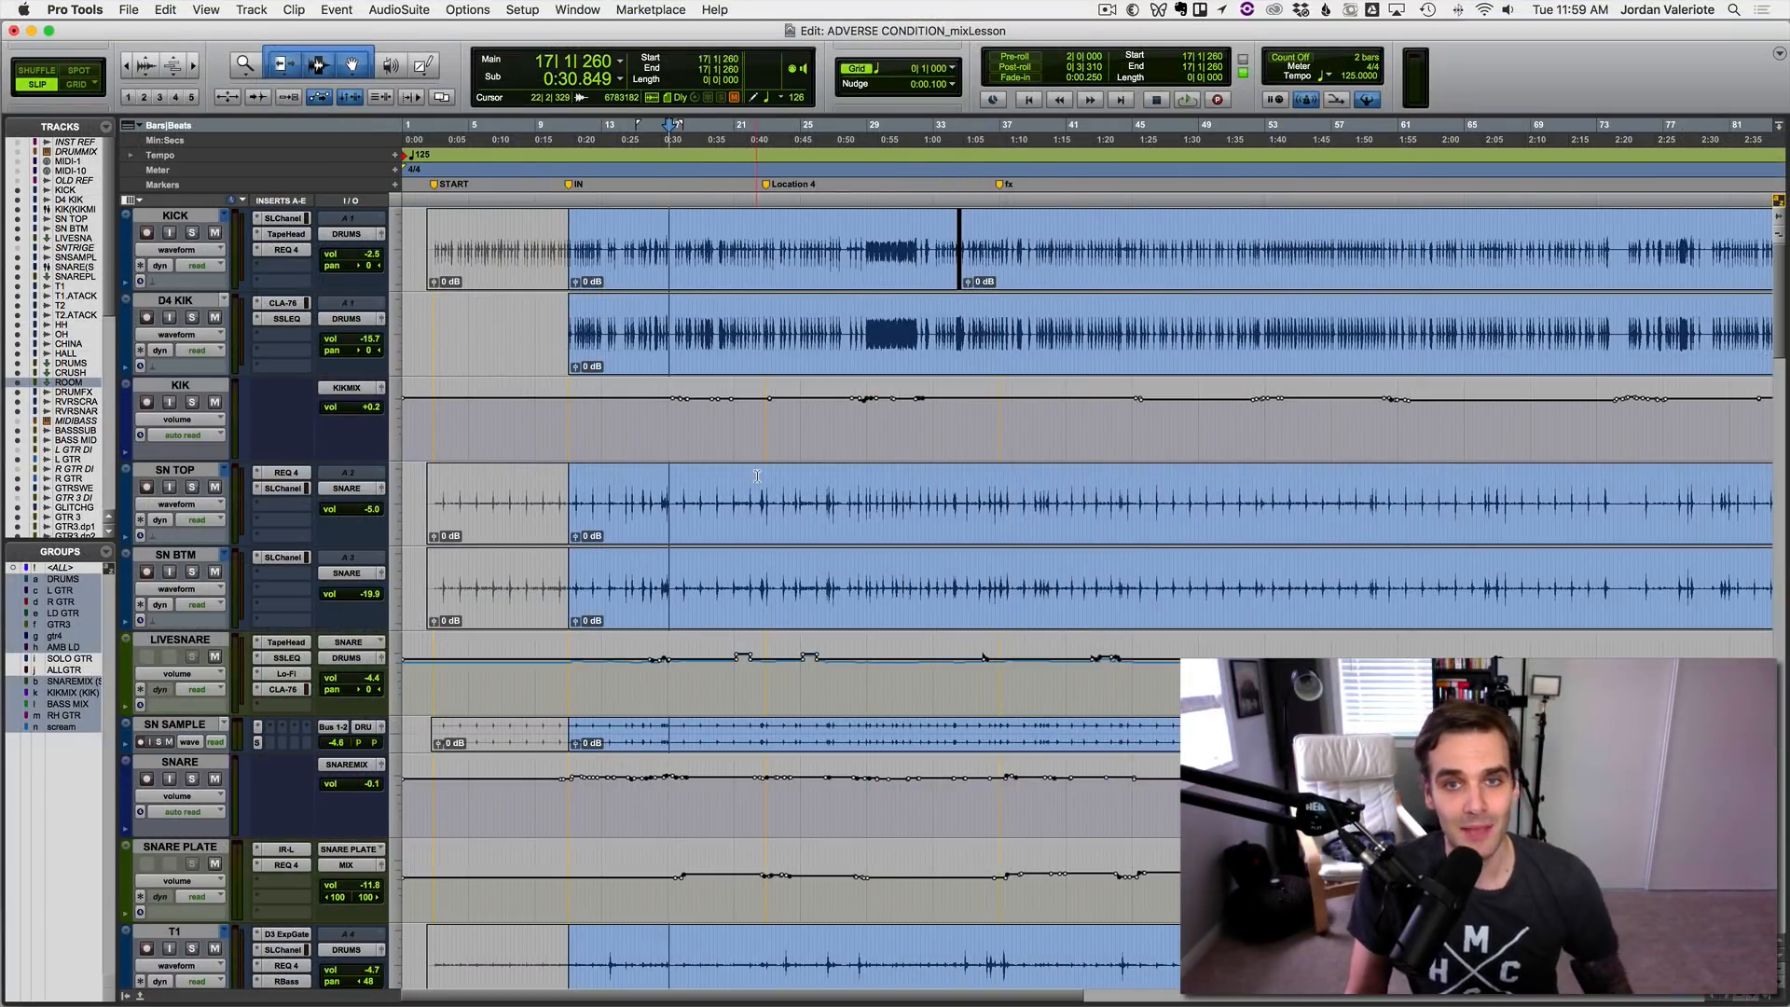
pyautogui.scroll(-10, 757, 476)
pyautogui.scroll(-4, 757, 475)
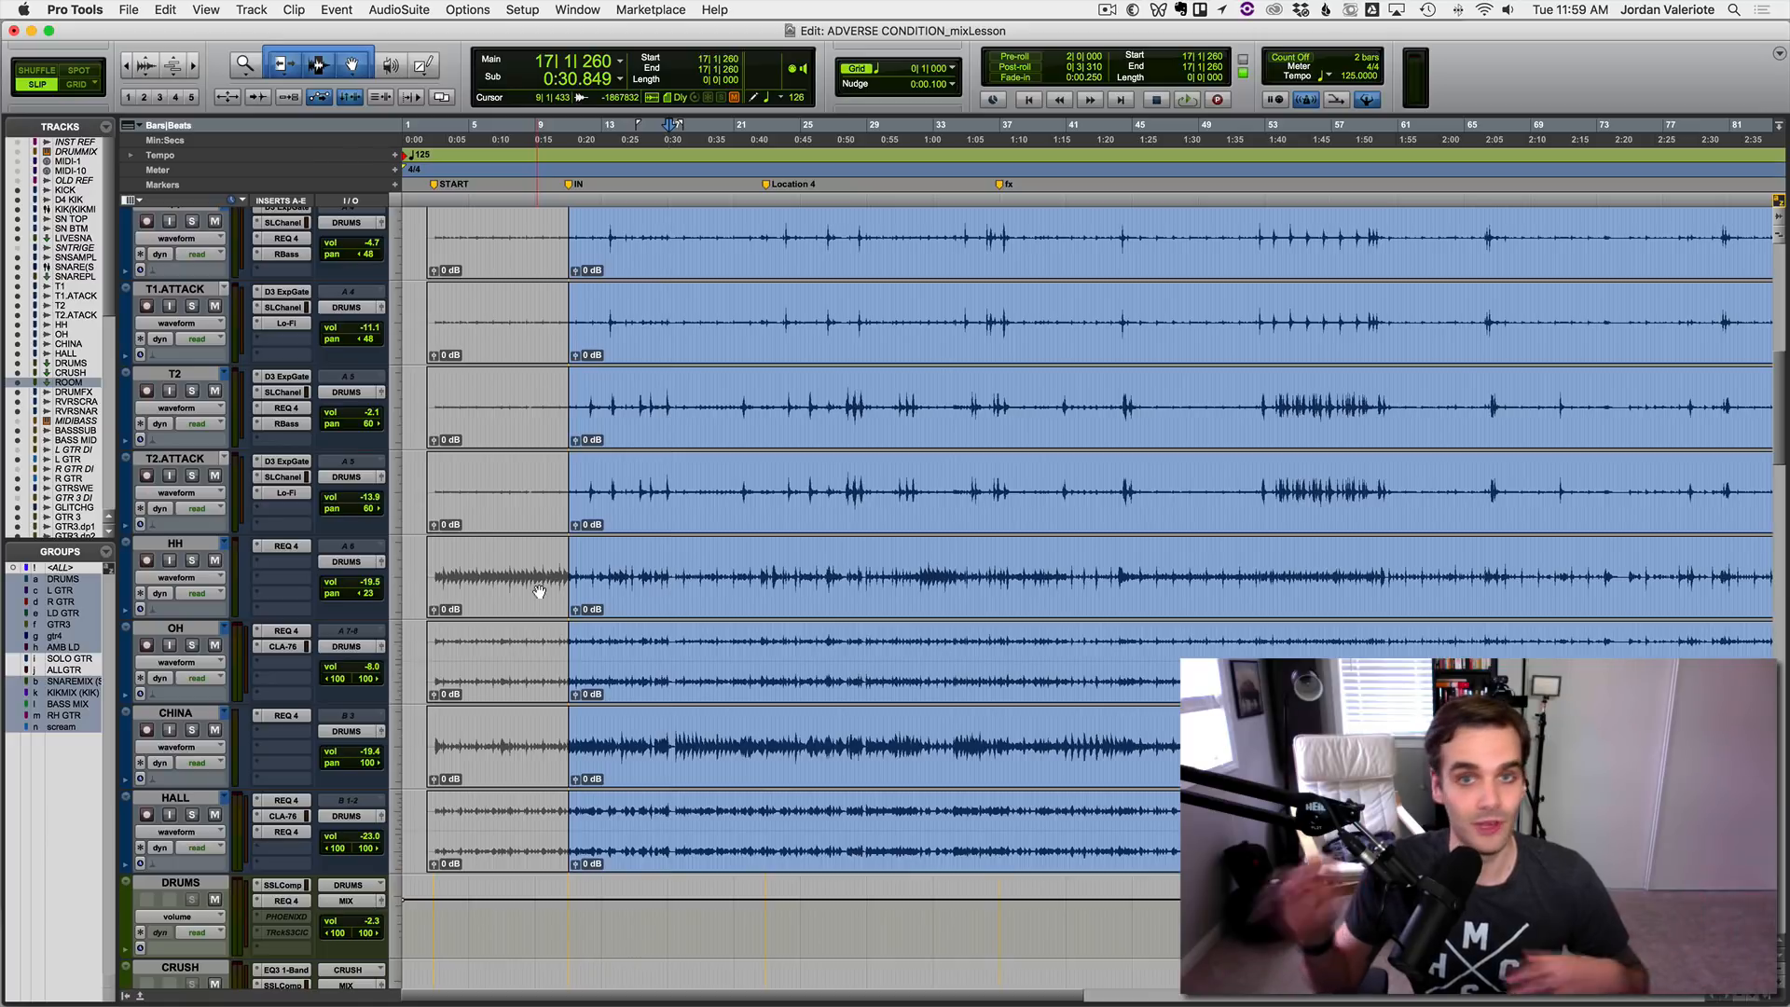
pyautogui.scroll(-15, 539, 591)
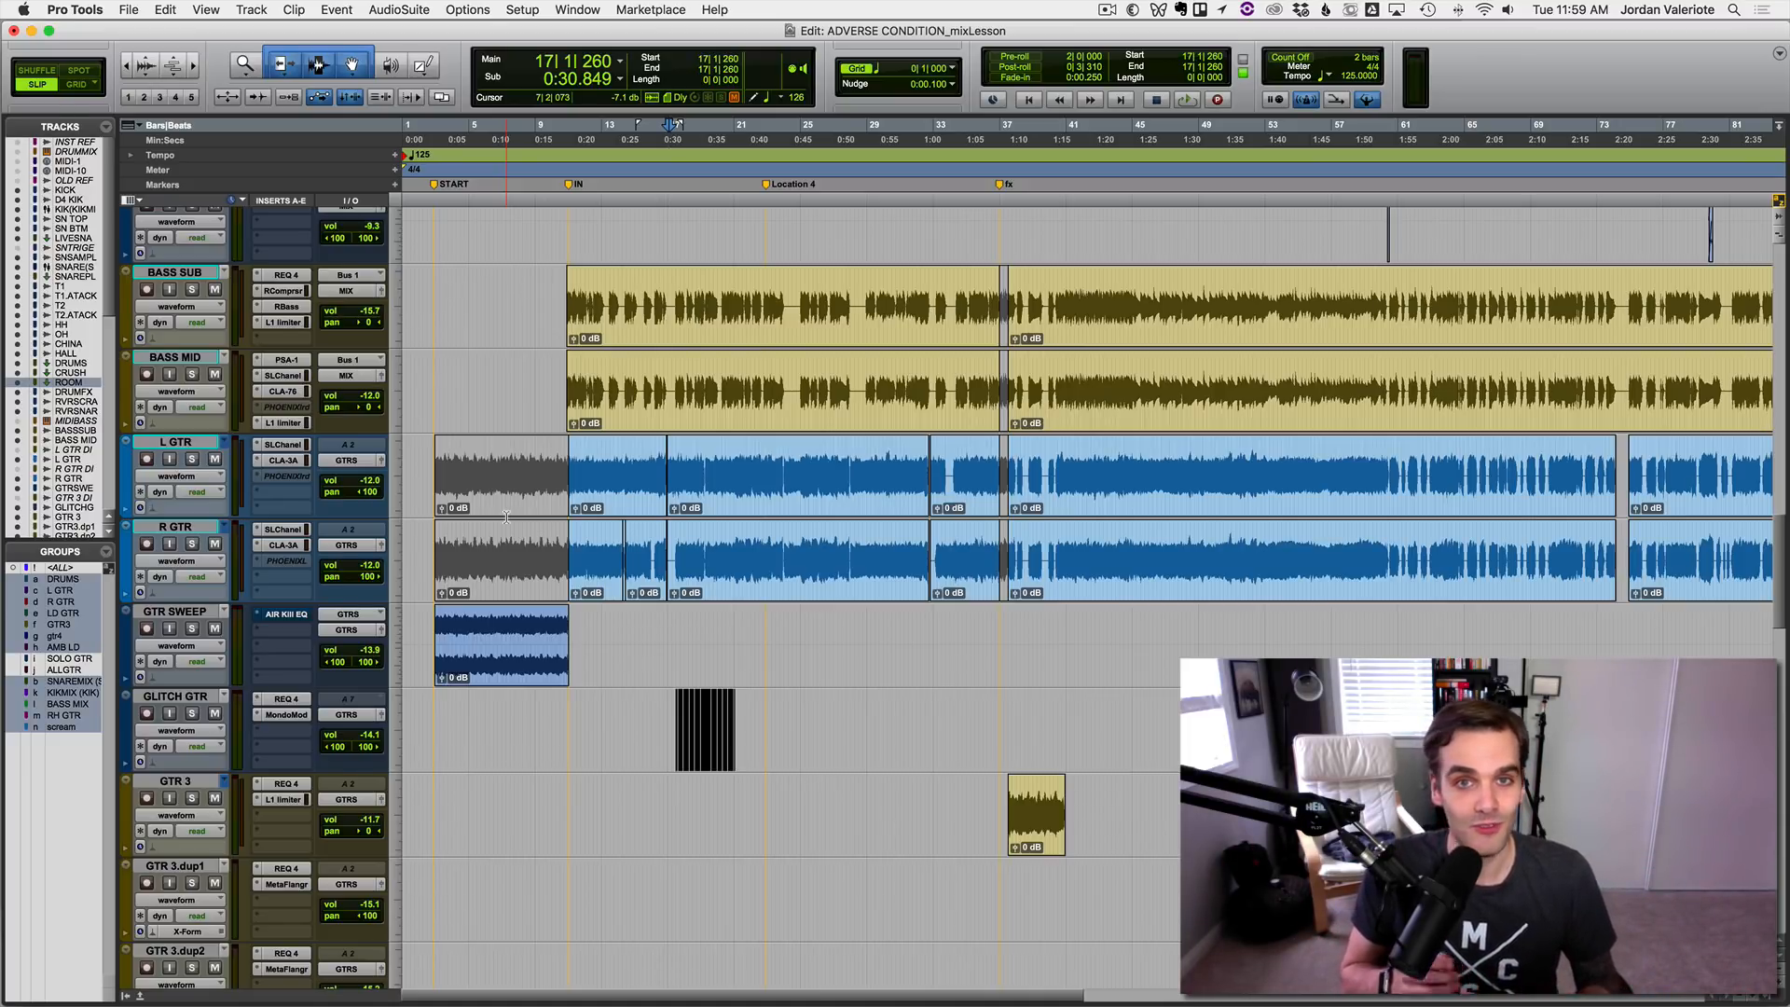
pyautogui.scroll(-15, 767, 638)
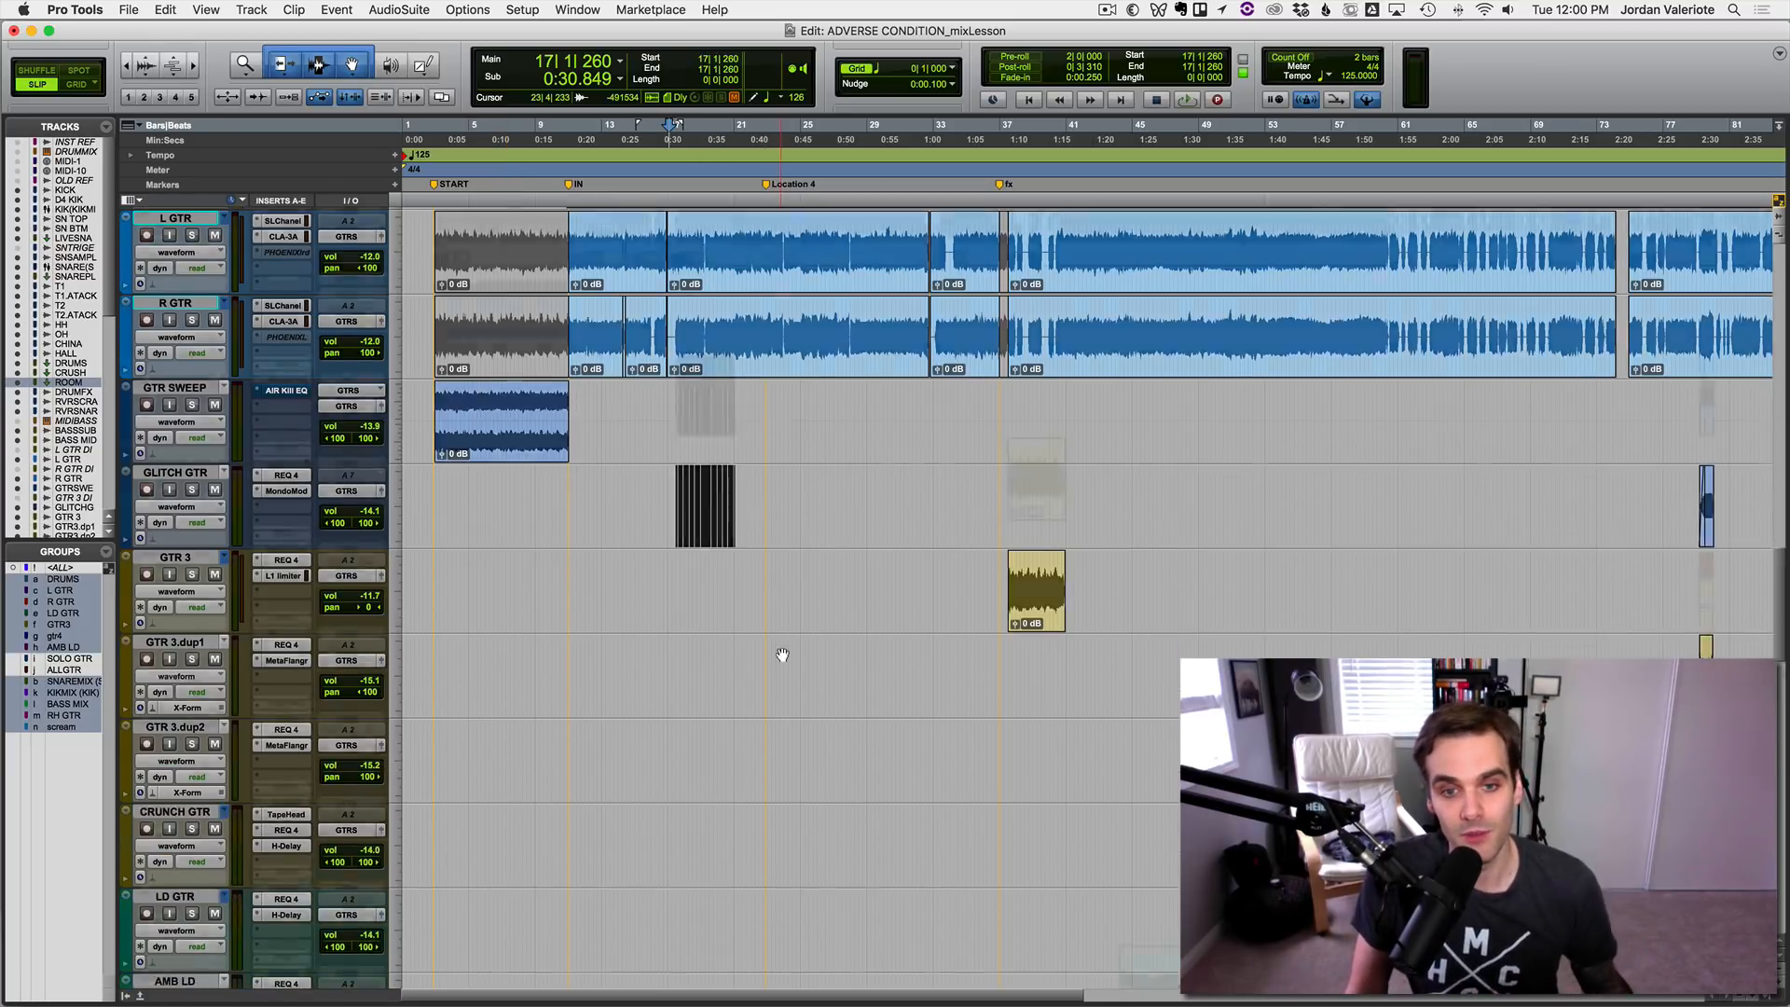
pyautogui.scroll(-5, 782, 656)
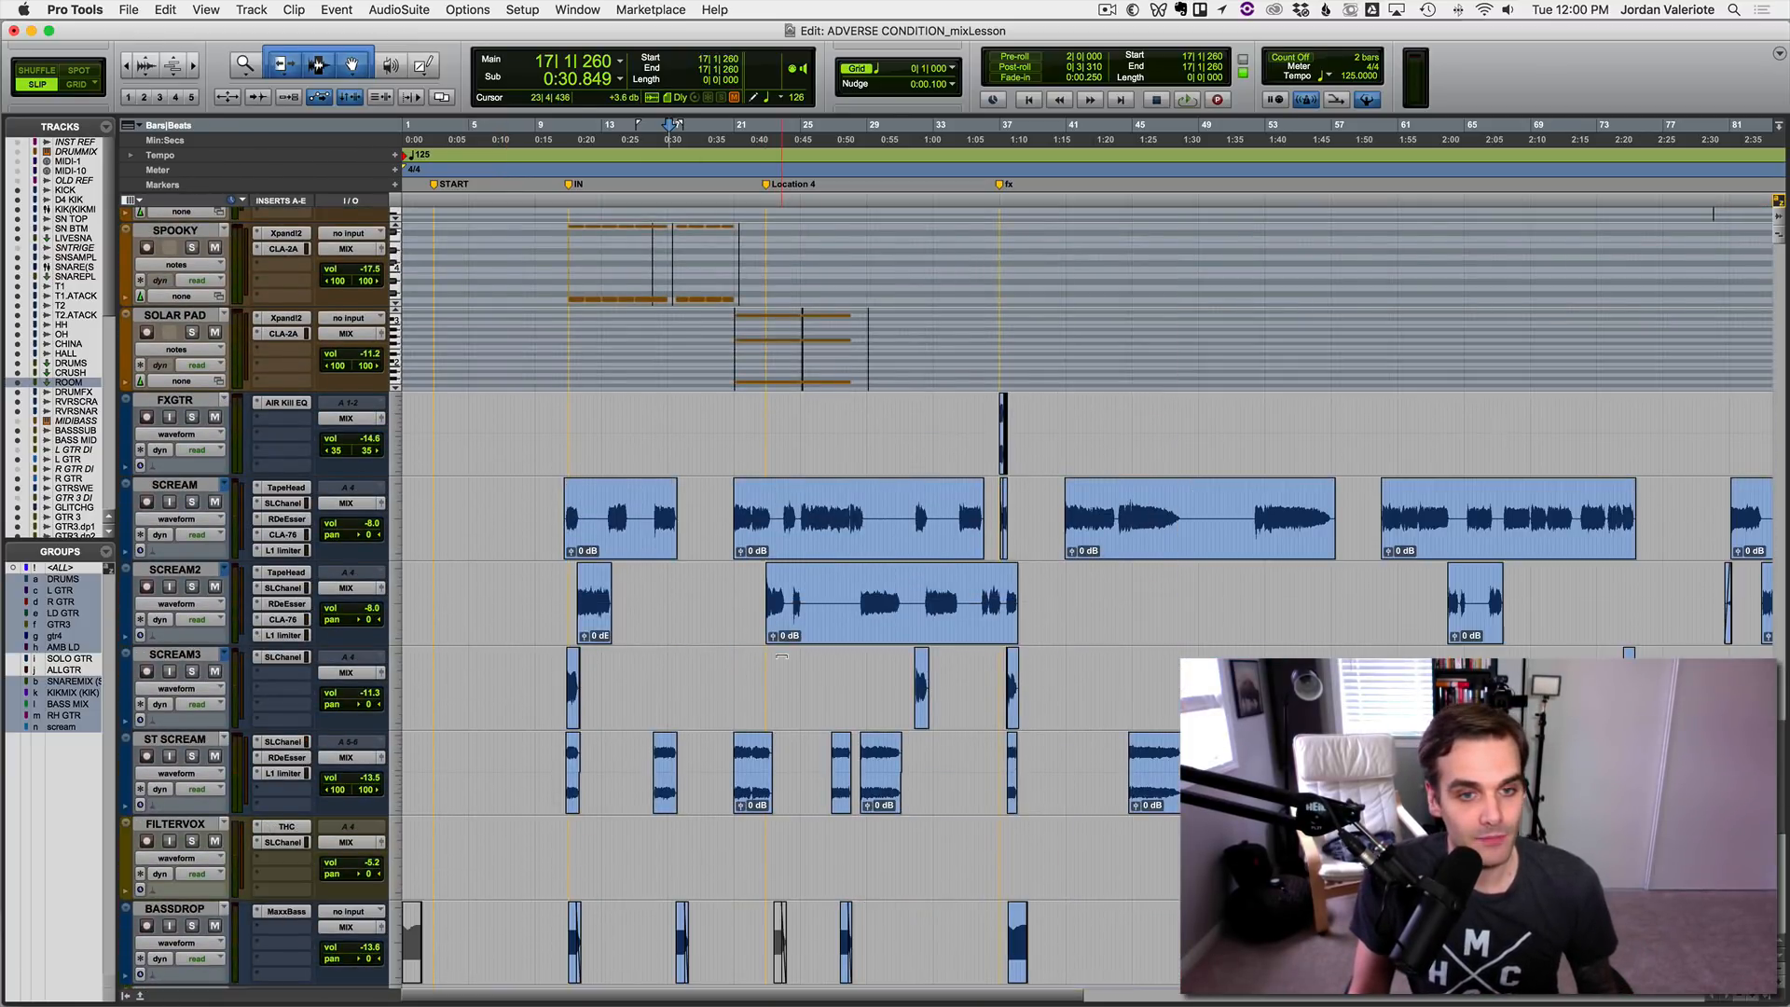
pyautogui.click(541, 491)
pyautogui.press('Tab')
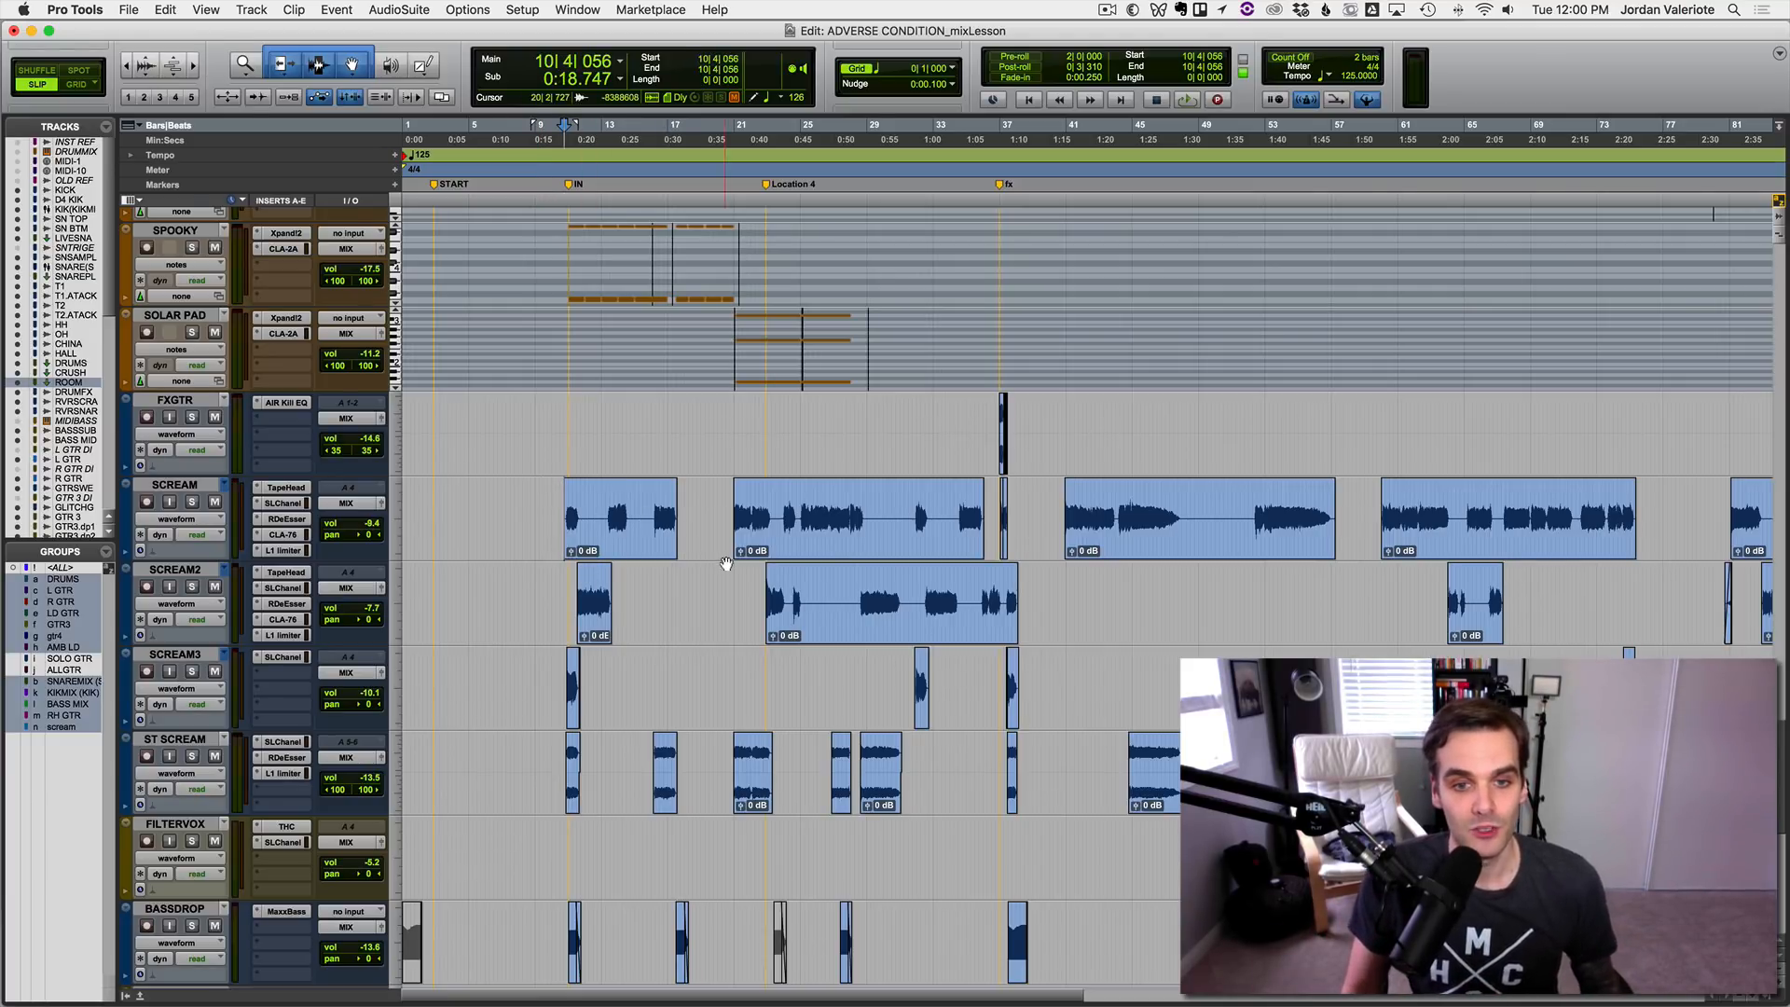
# Step: Advance the edit cursor along the SCREAM track's clip boundaries to 60|1|041 and play from there
pyautogui.press('Tab')
pyautogui.press('Tab')
pyautogui.press('Tab')
pyautogui.press('Tab')
pyautogui.press('Tab')
pyautogui.press('Tab')
pyautogui.press('Tab')
pyautogui.press('Tab')
pyautogui.press('space')
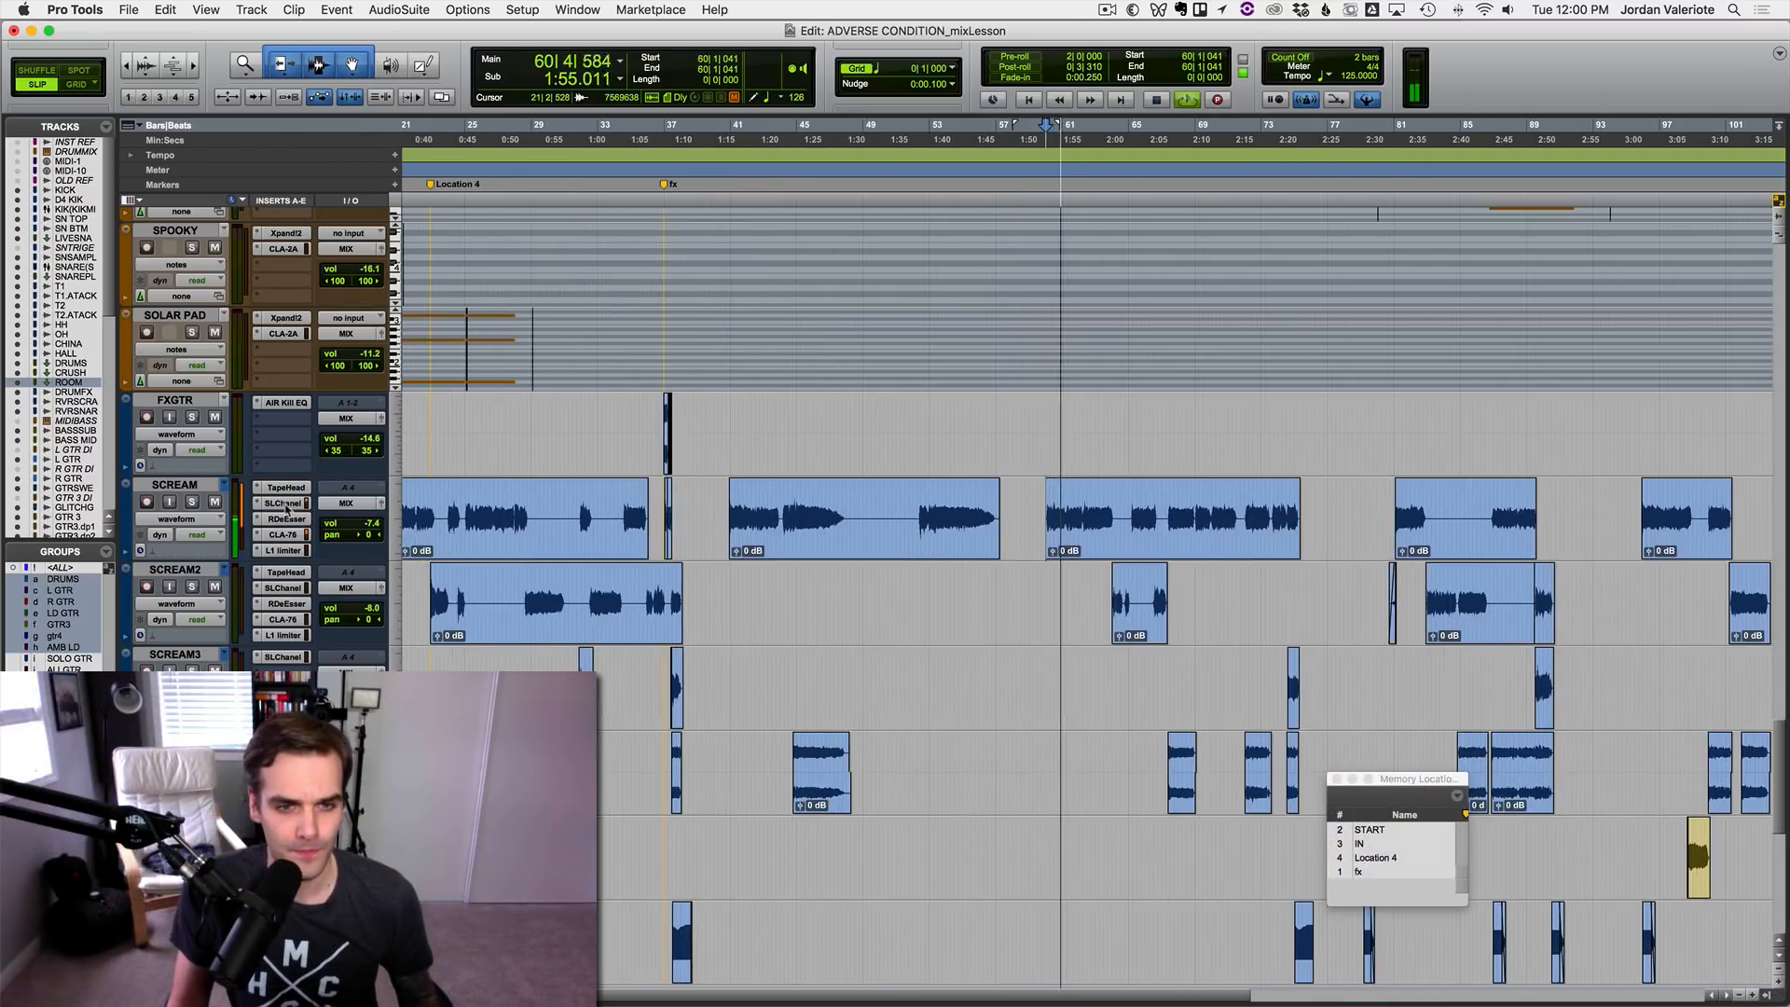
# Step: Open the SSLChannel plug-in on the SCREAM track, stop playback, and examine the compressor ratio
pyautogui.click(283, 503)
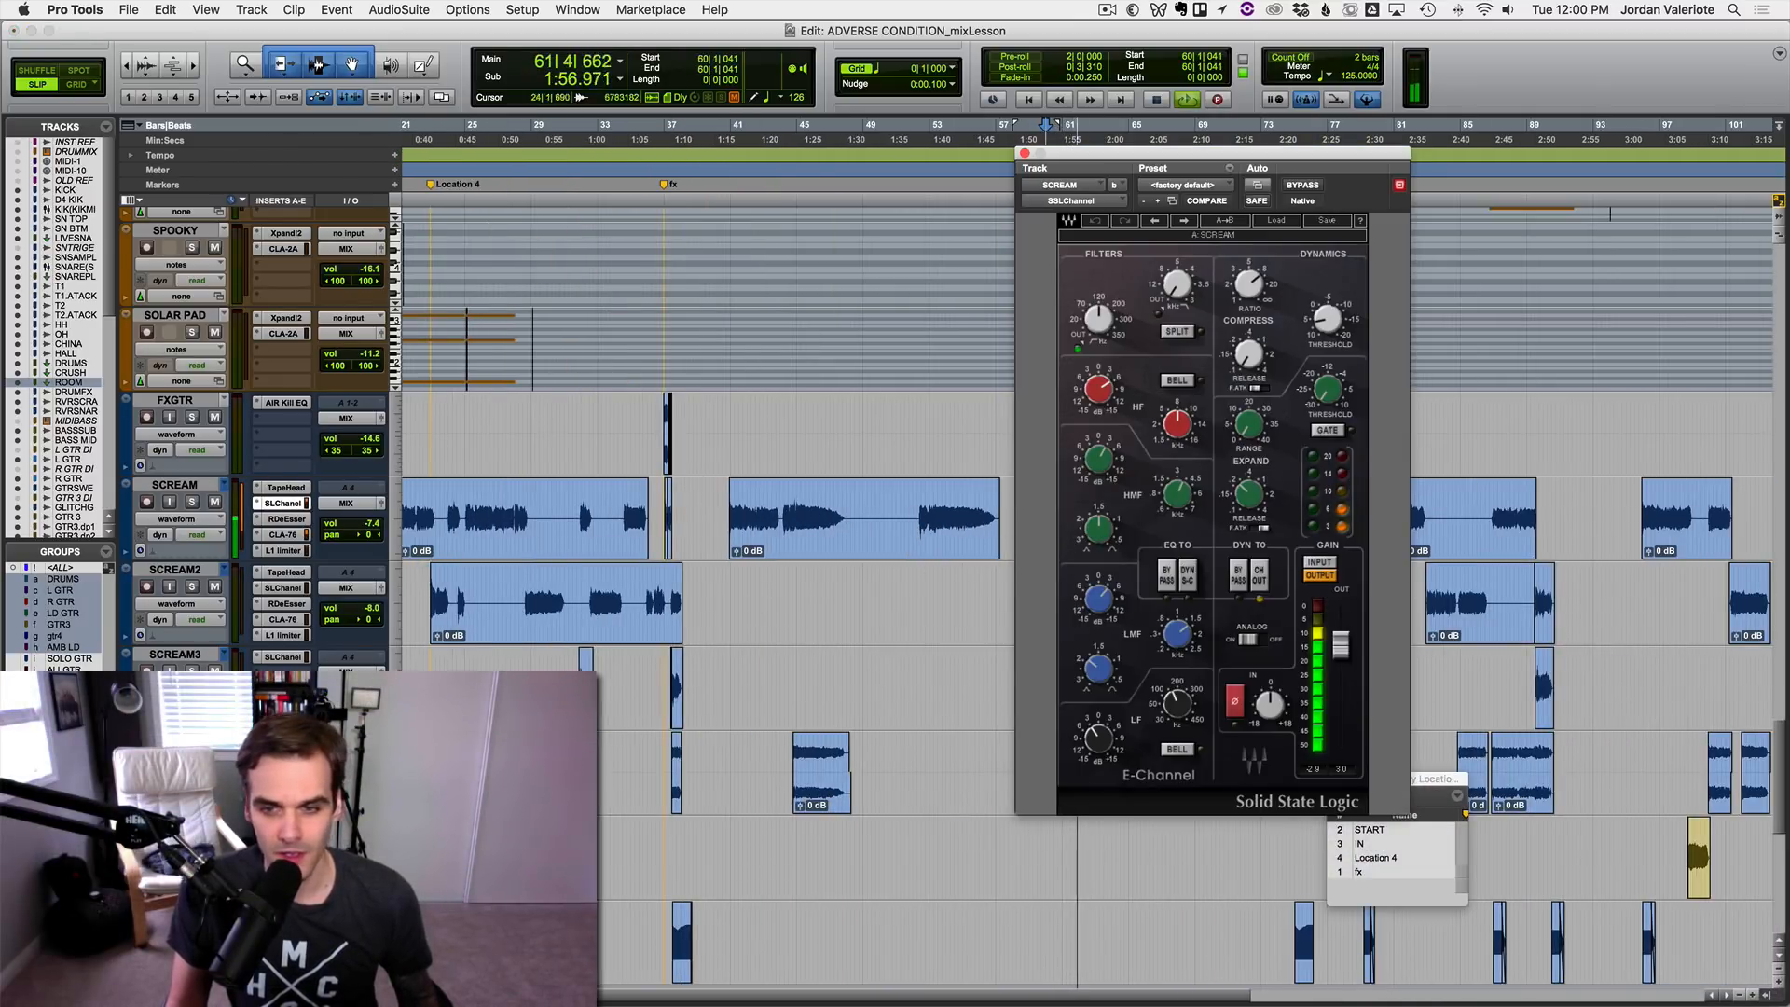
pyautogui.press('space')
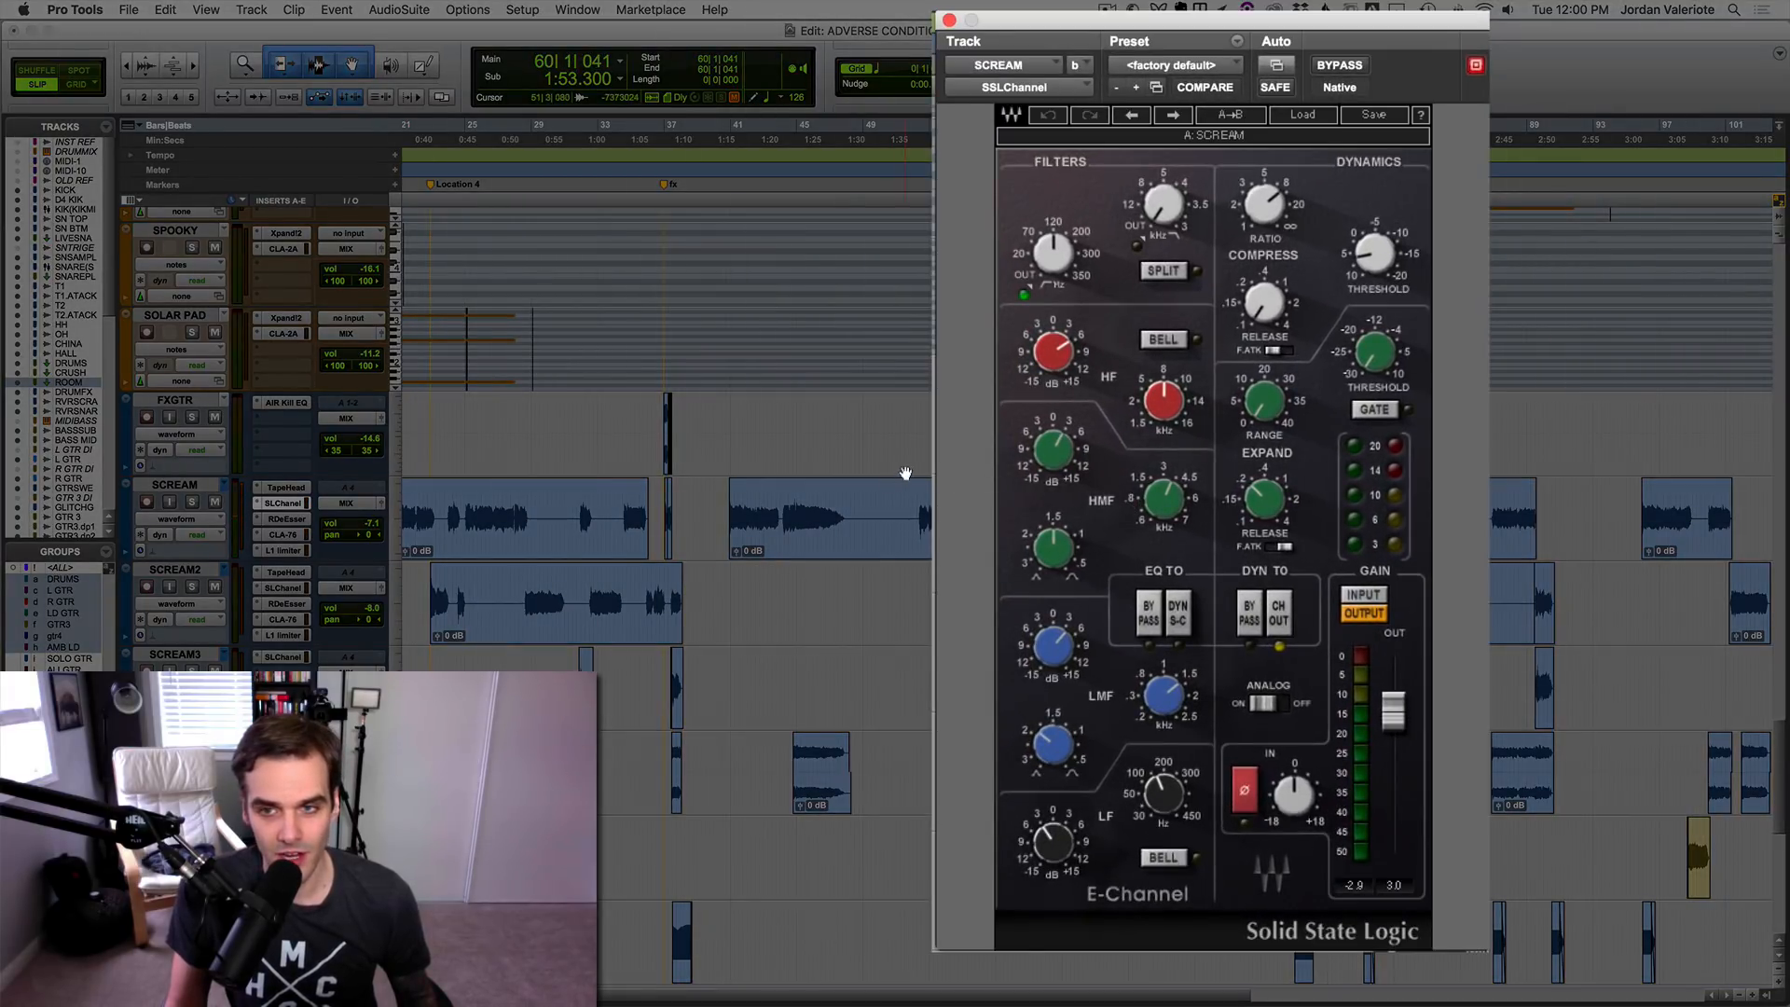
pyautogui.moveTo(1282, 208)
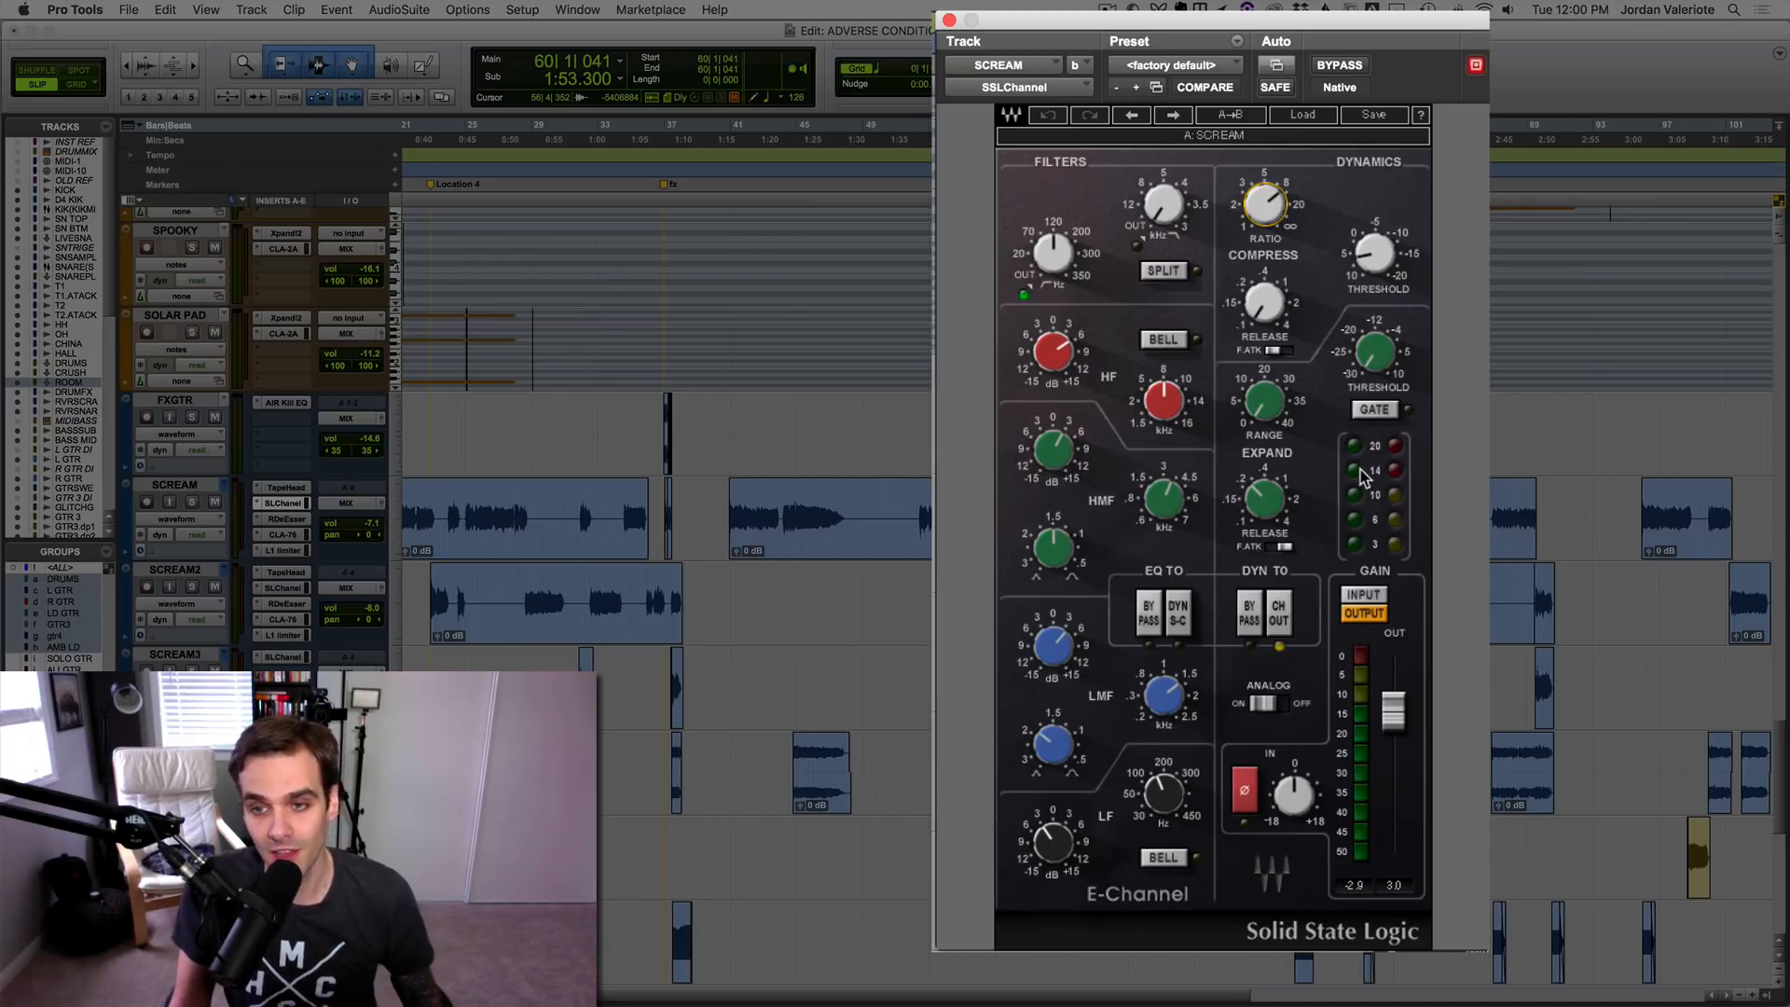
# Step: Play the SCREAM track in solo and toggle the SSLChannel dynamics bypass to compare the compressed and uncompressed vocal
pyautogui.press('space')
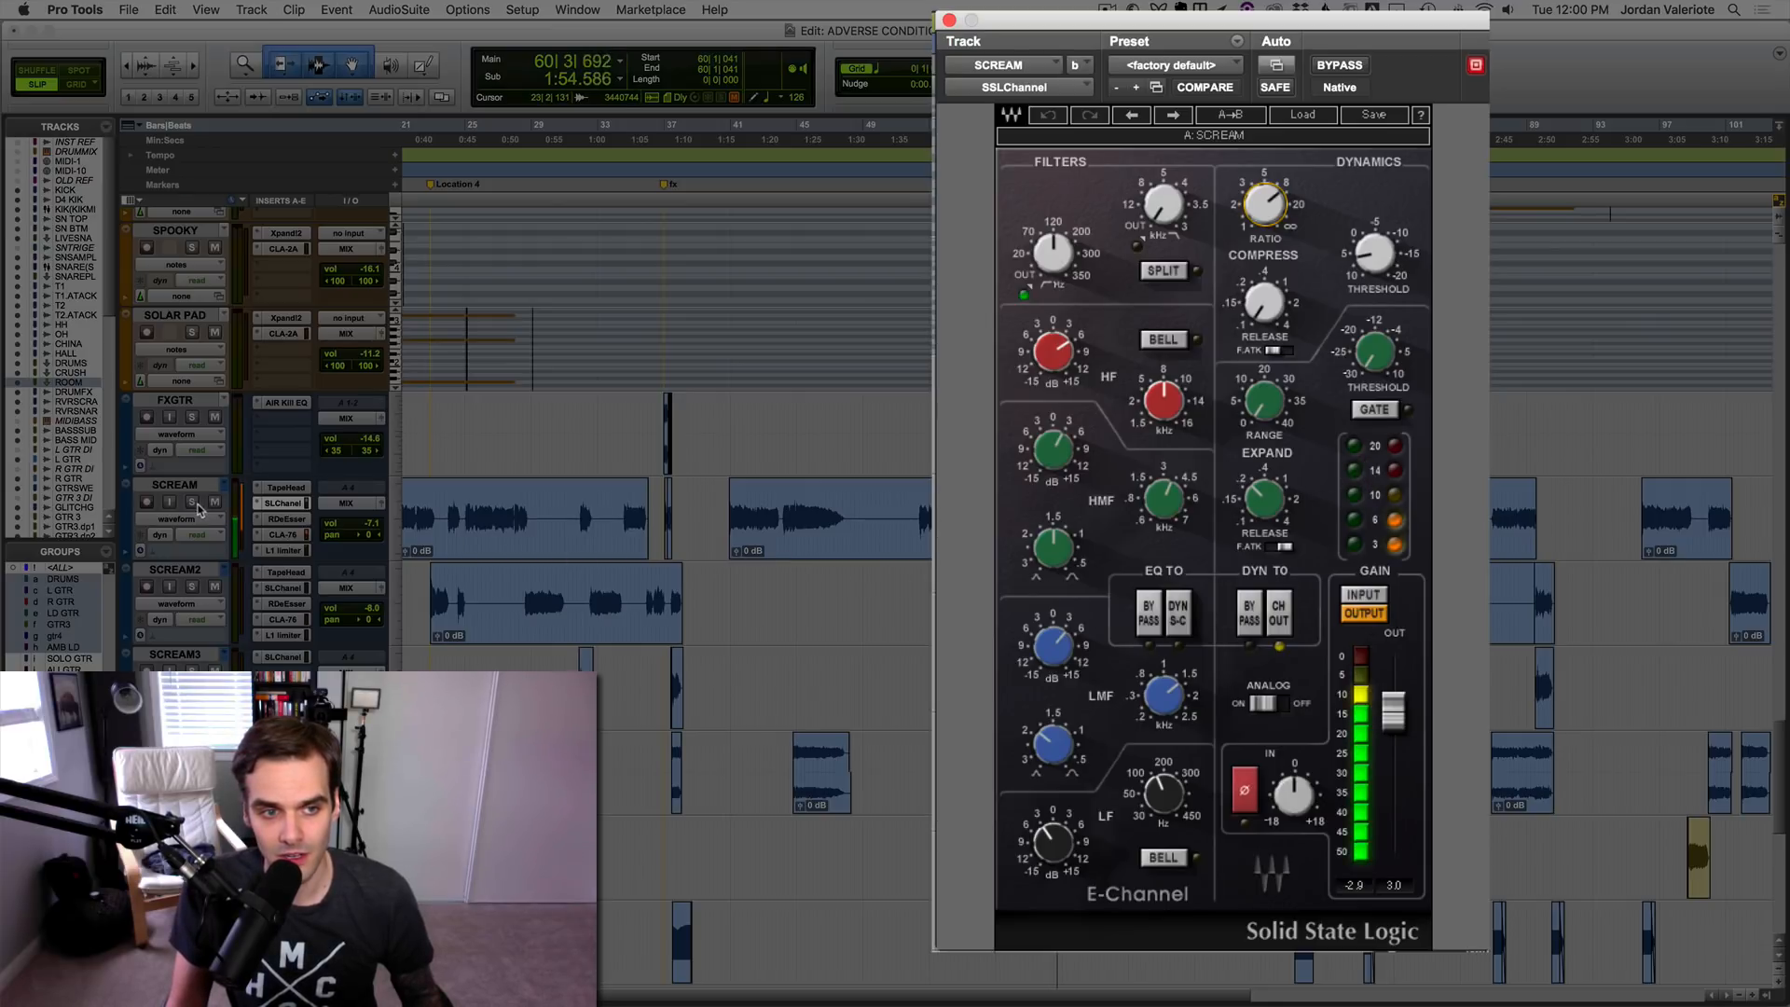
pyautogui.click(197, 503)
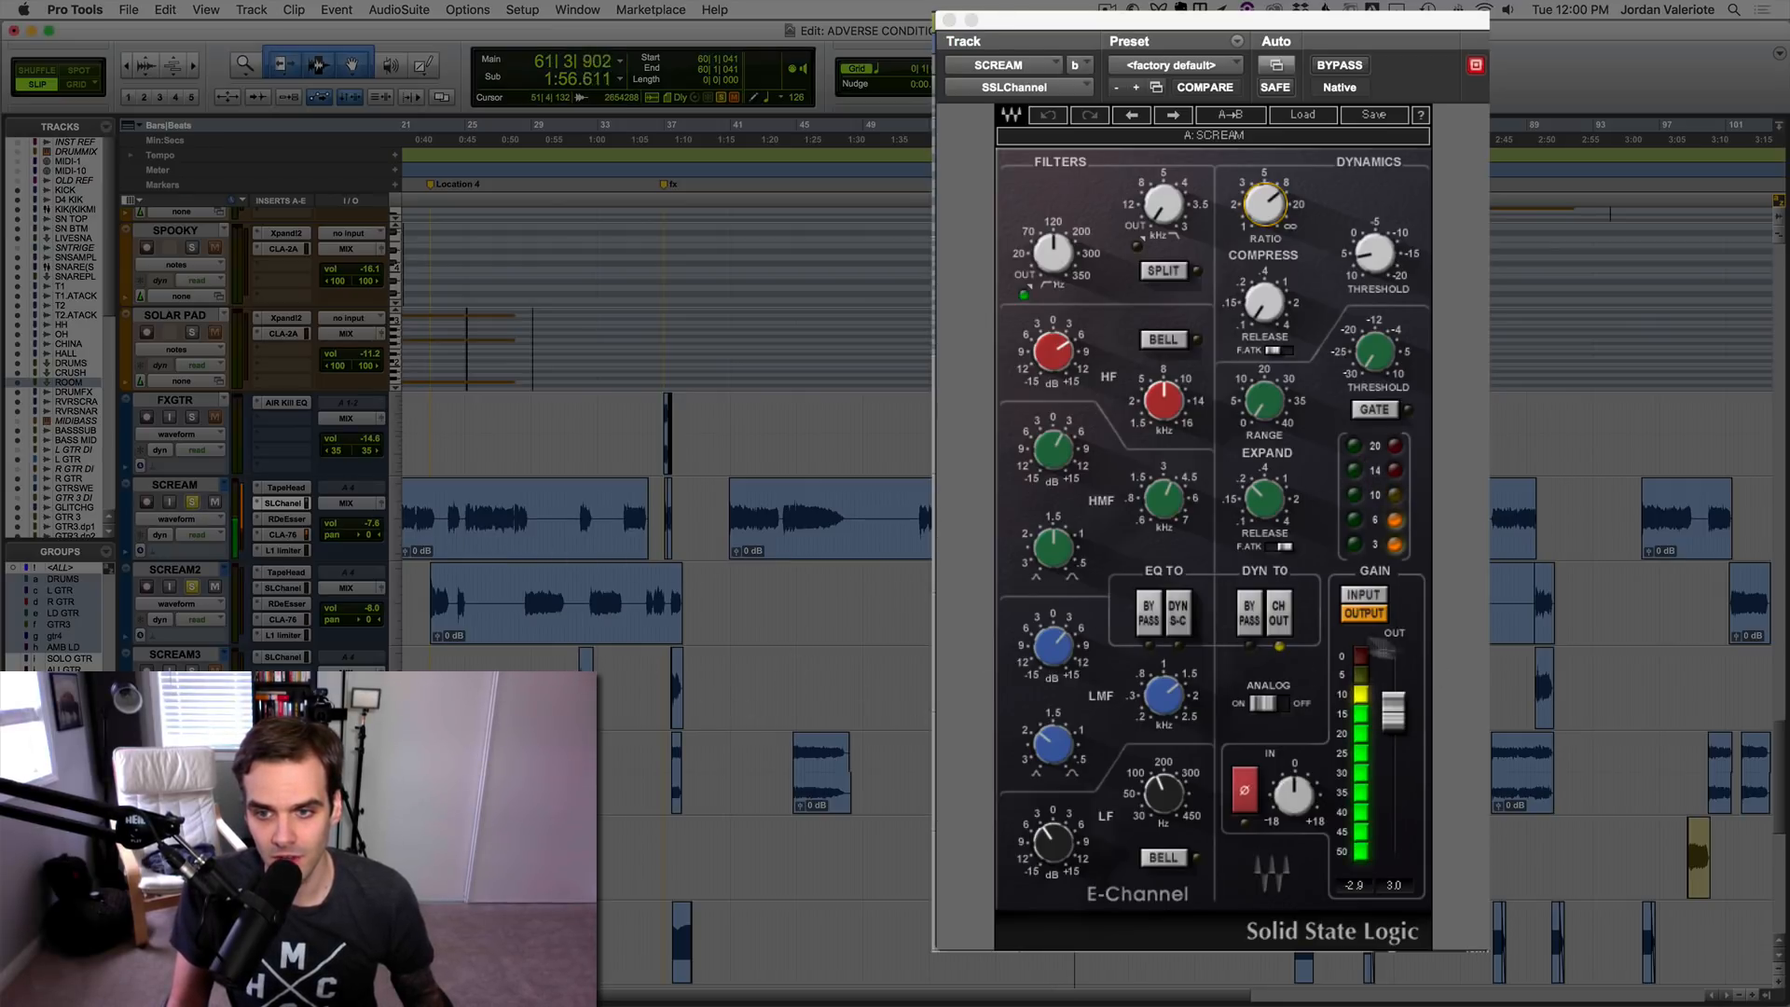
pyautogui.click(1252, 616)
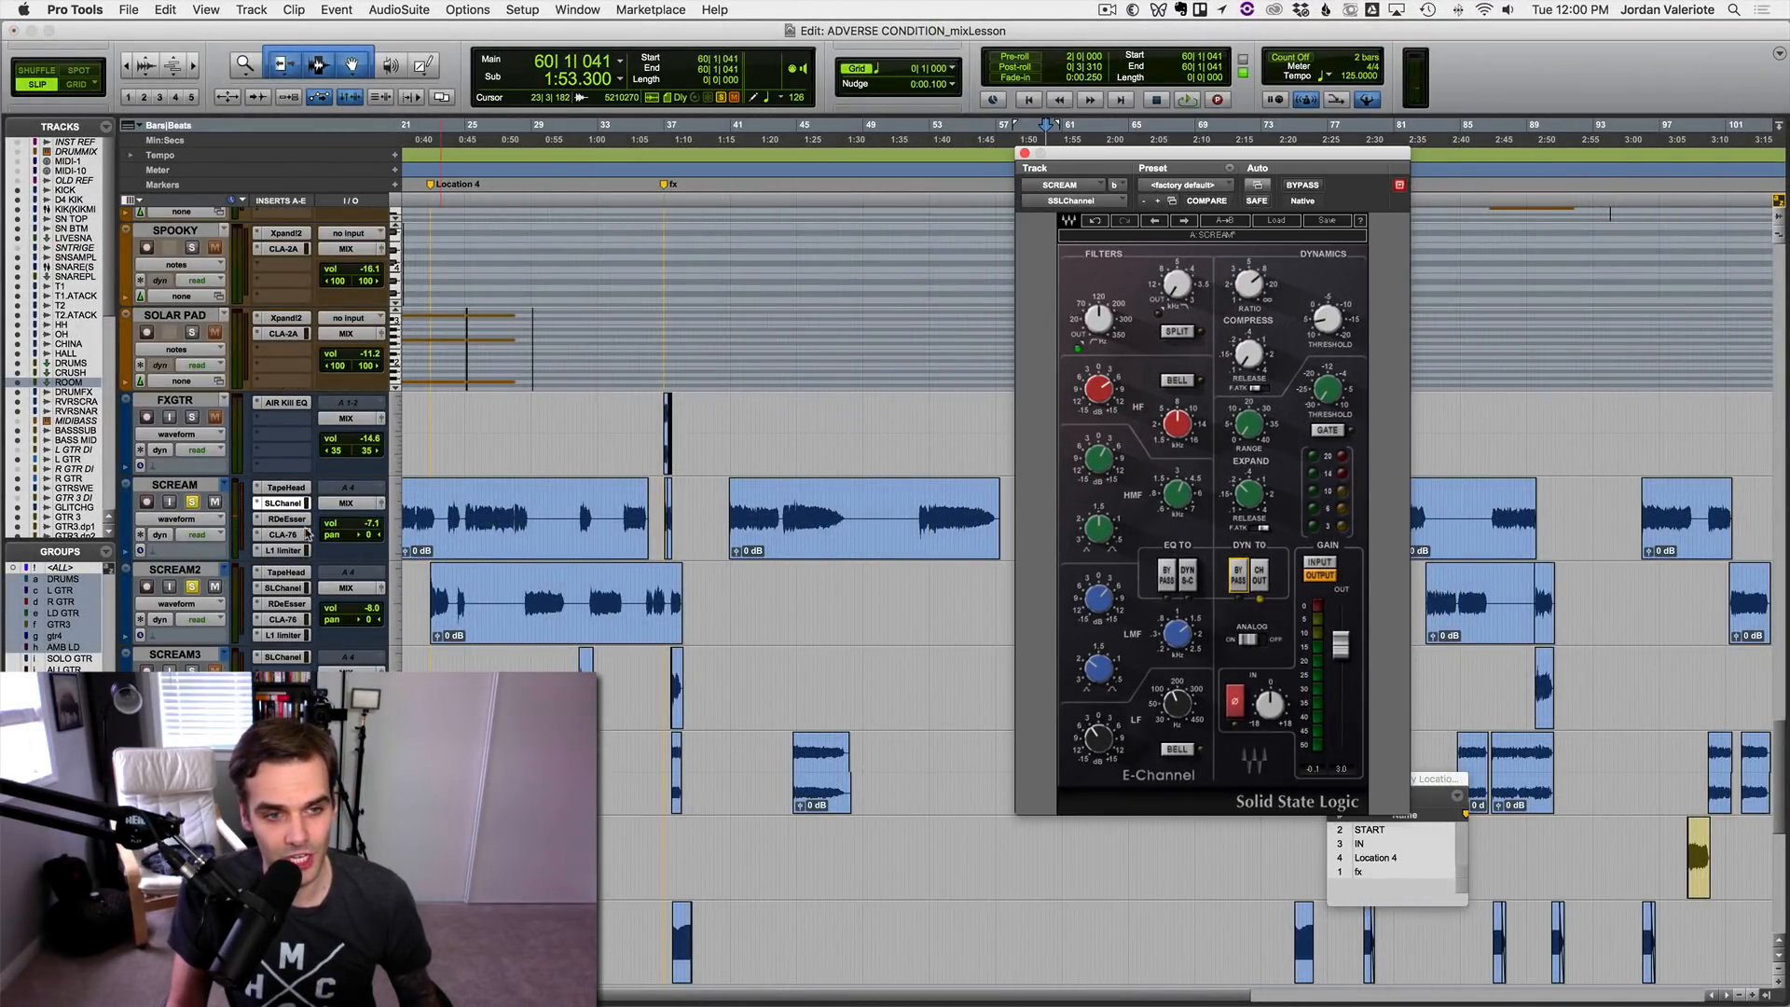
# Step: Open the CLA-76 on the SCREAM track and compare its bypassed and active sound during playback, ending with it active
pyautogui.click(295, 535)
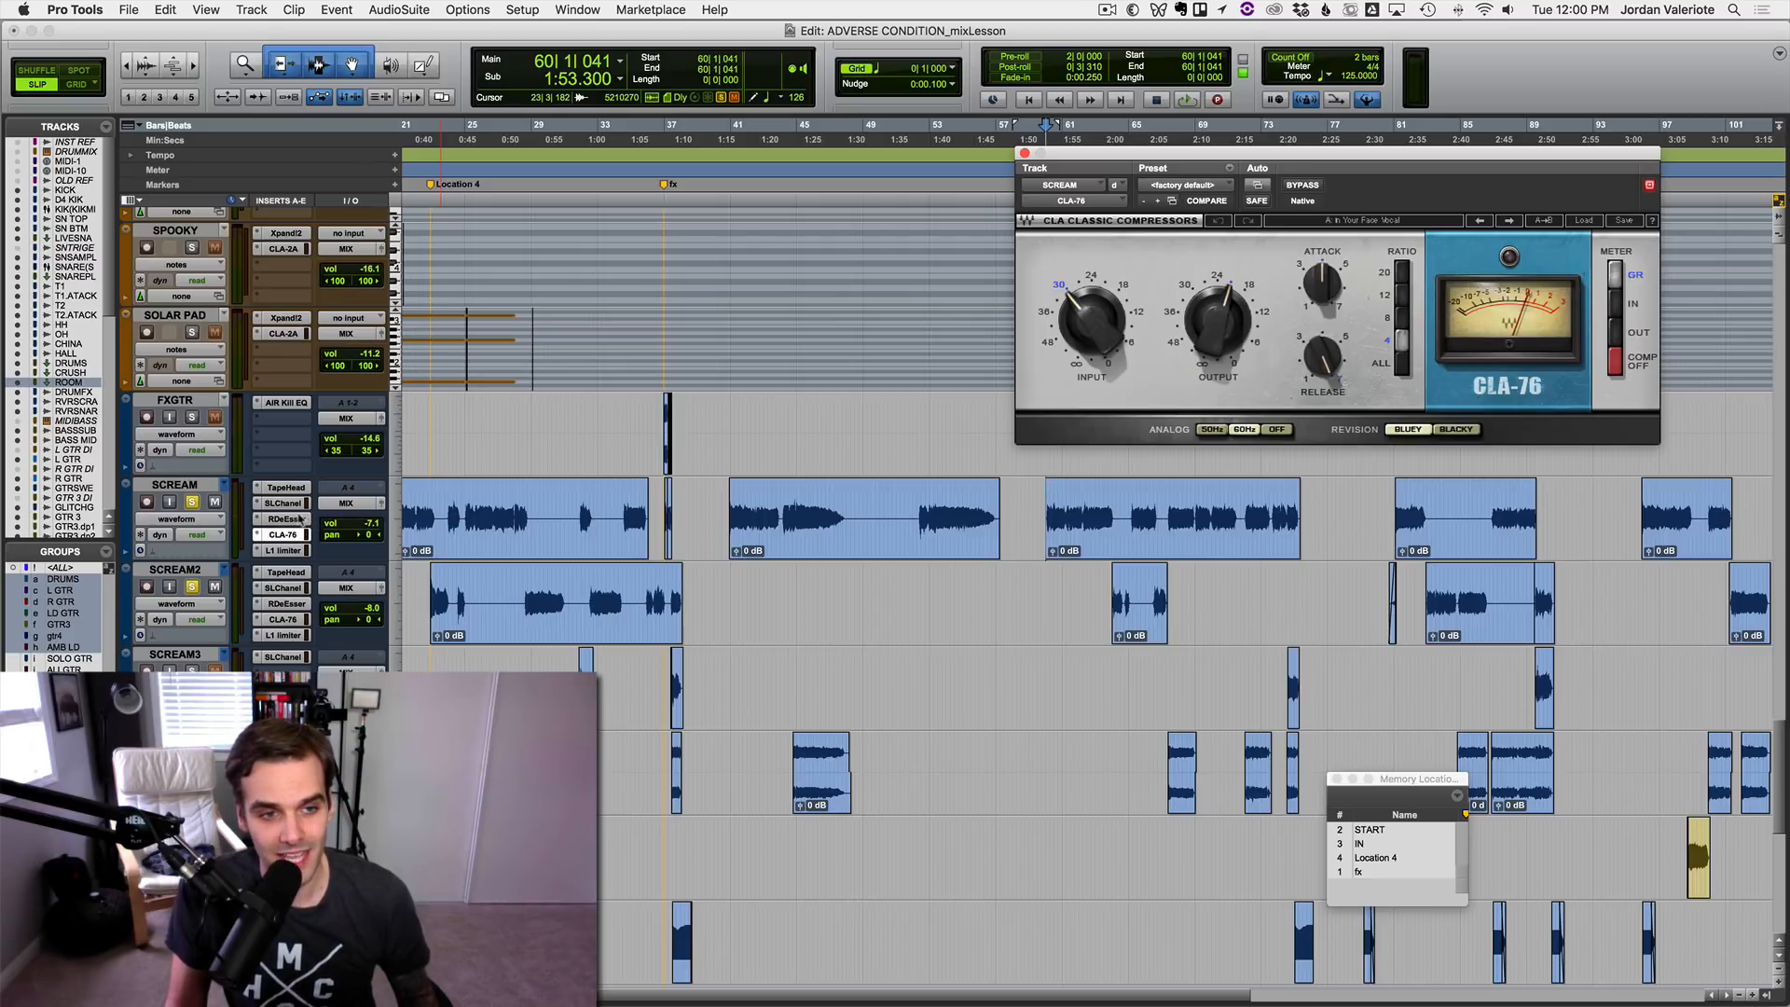
pyautogui.moveTo(1375, 152); pyautogui.dragTo(1228, 145)
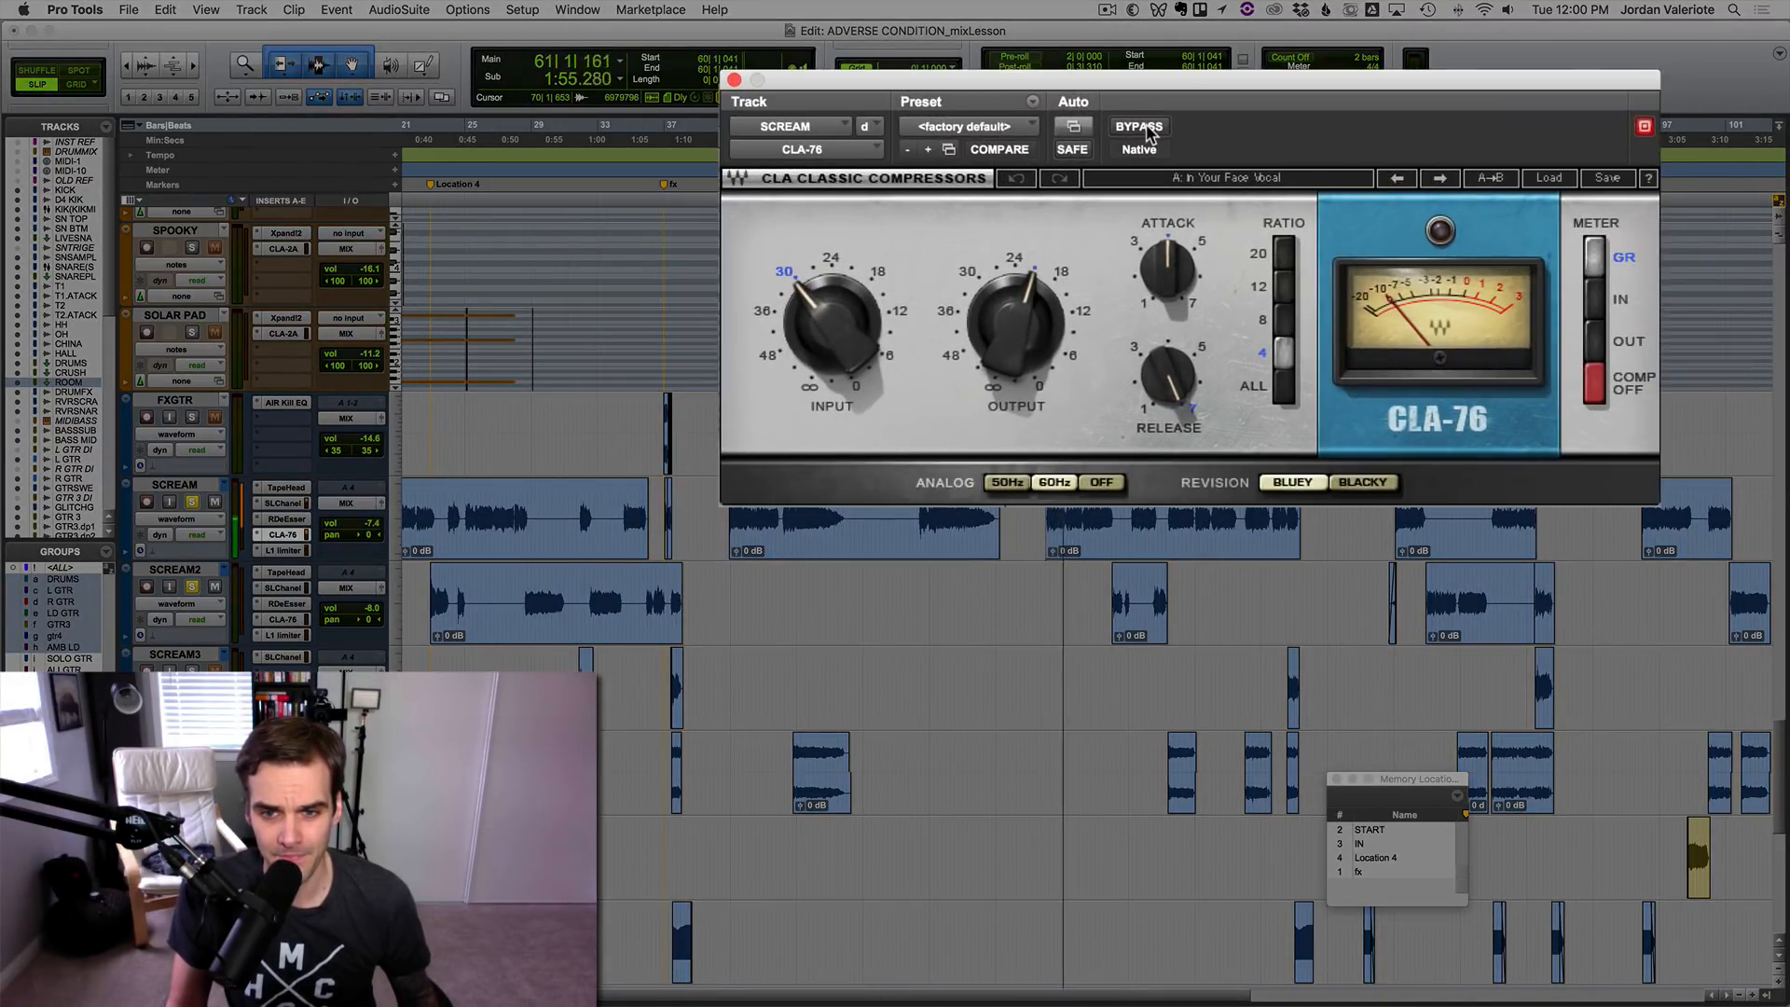
pyautogui.click(1143, 128)
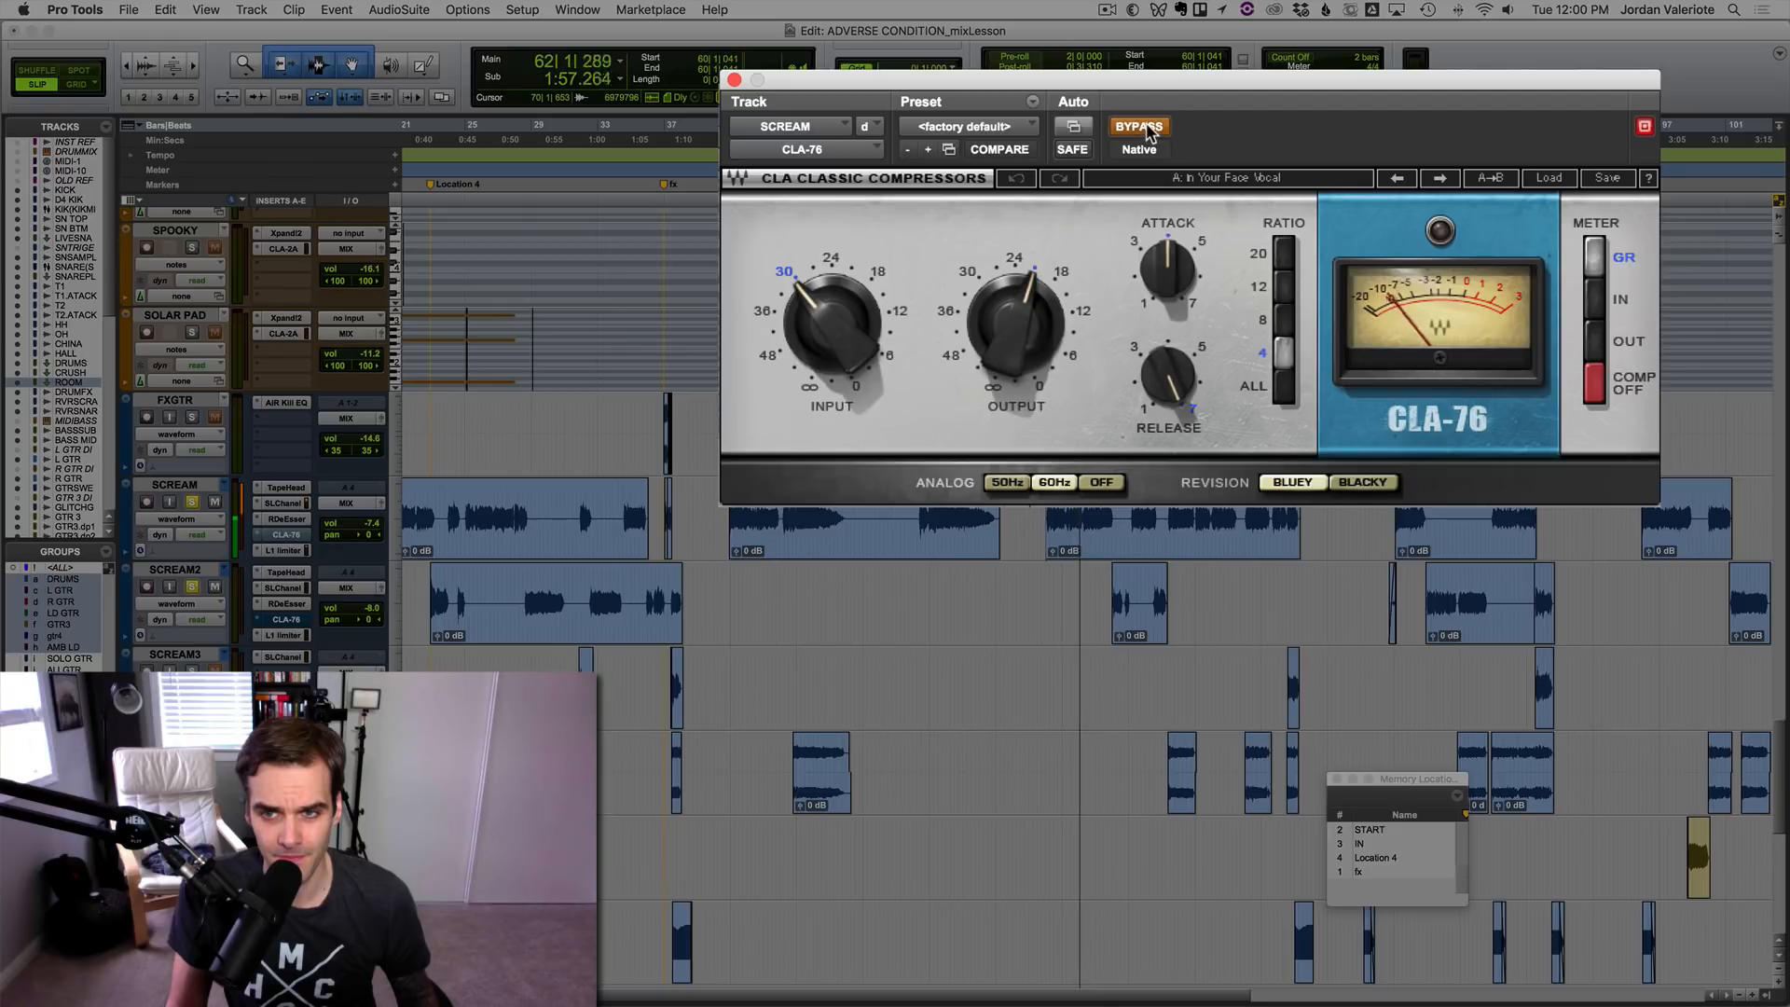
pyautogui.click(1147, 129)
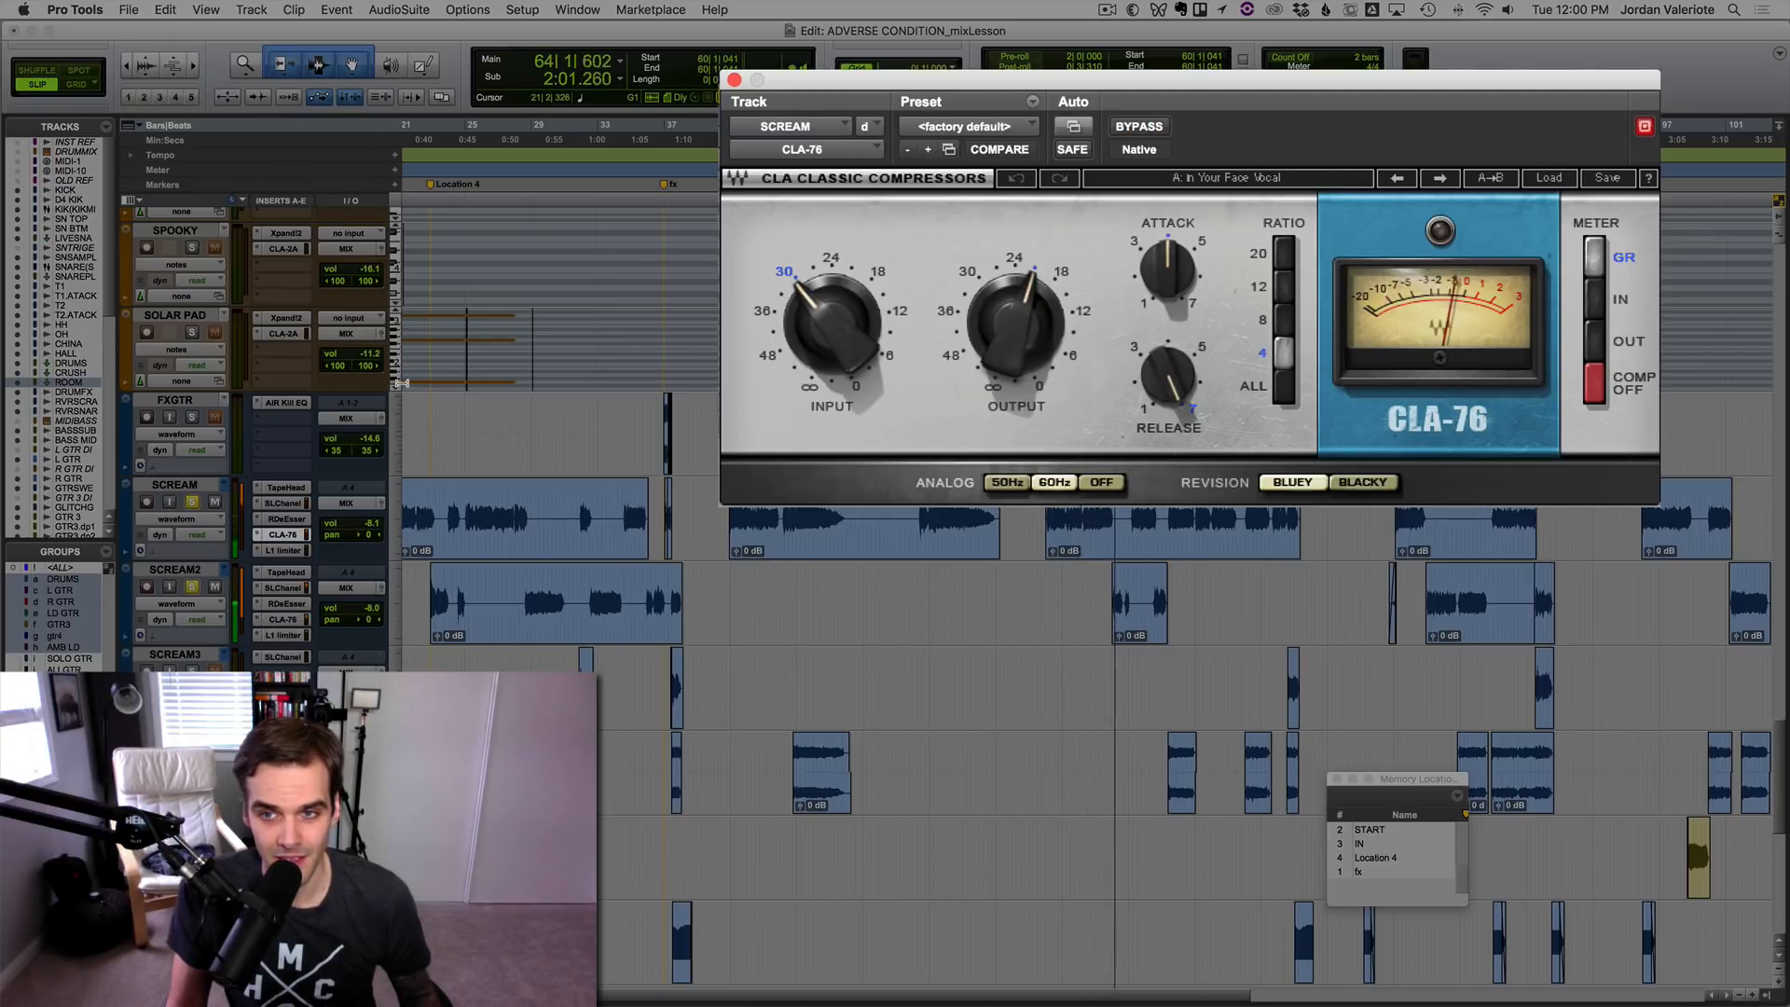
pyautogui.press('space')
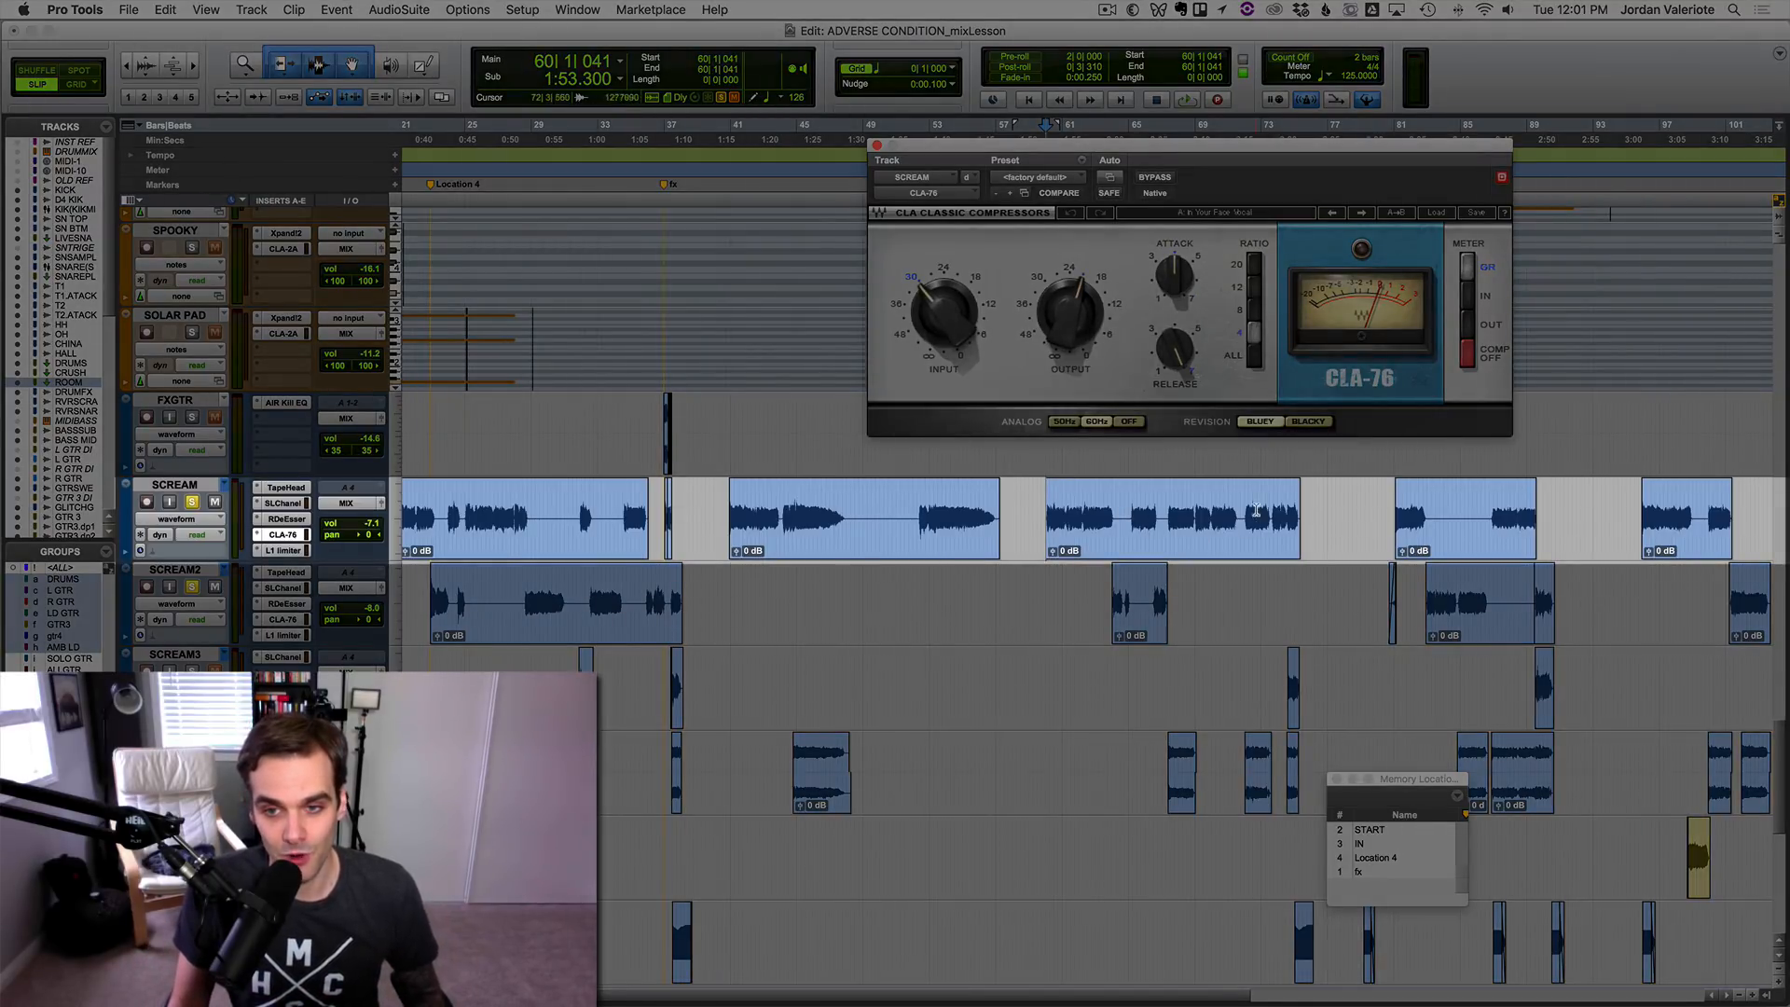
pyautogui.moveTo(1254, 518)
pyautogui.mouseDown()
pyautogui.moveTo(1046, 503)
pyautogui.moveTo(1238, 522)
pyautogui.mouseUp()
pyautogui.click(1046, 504)
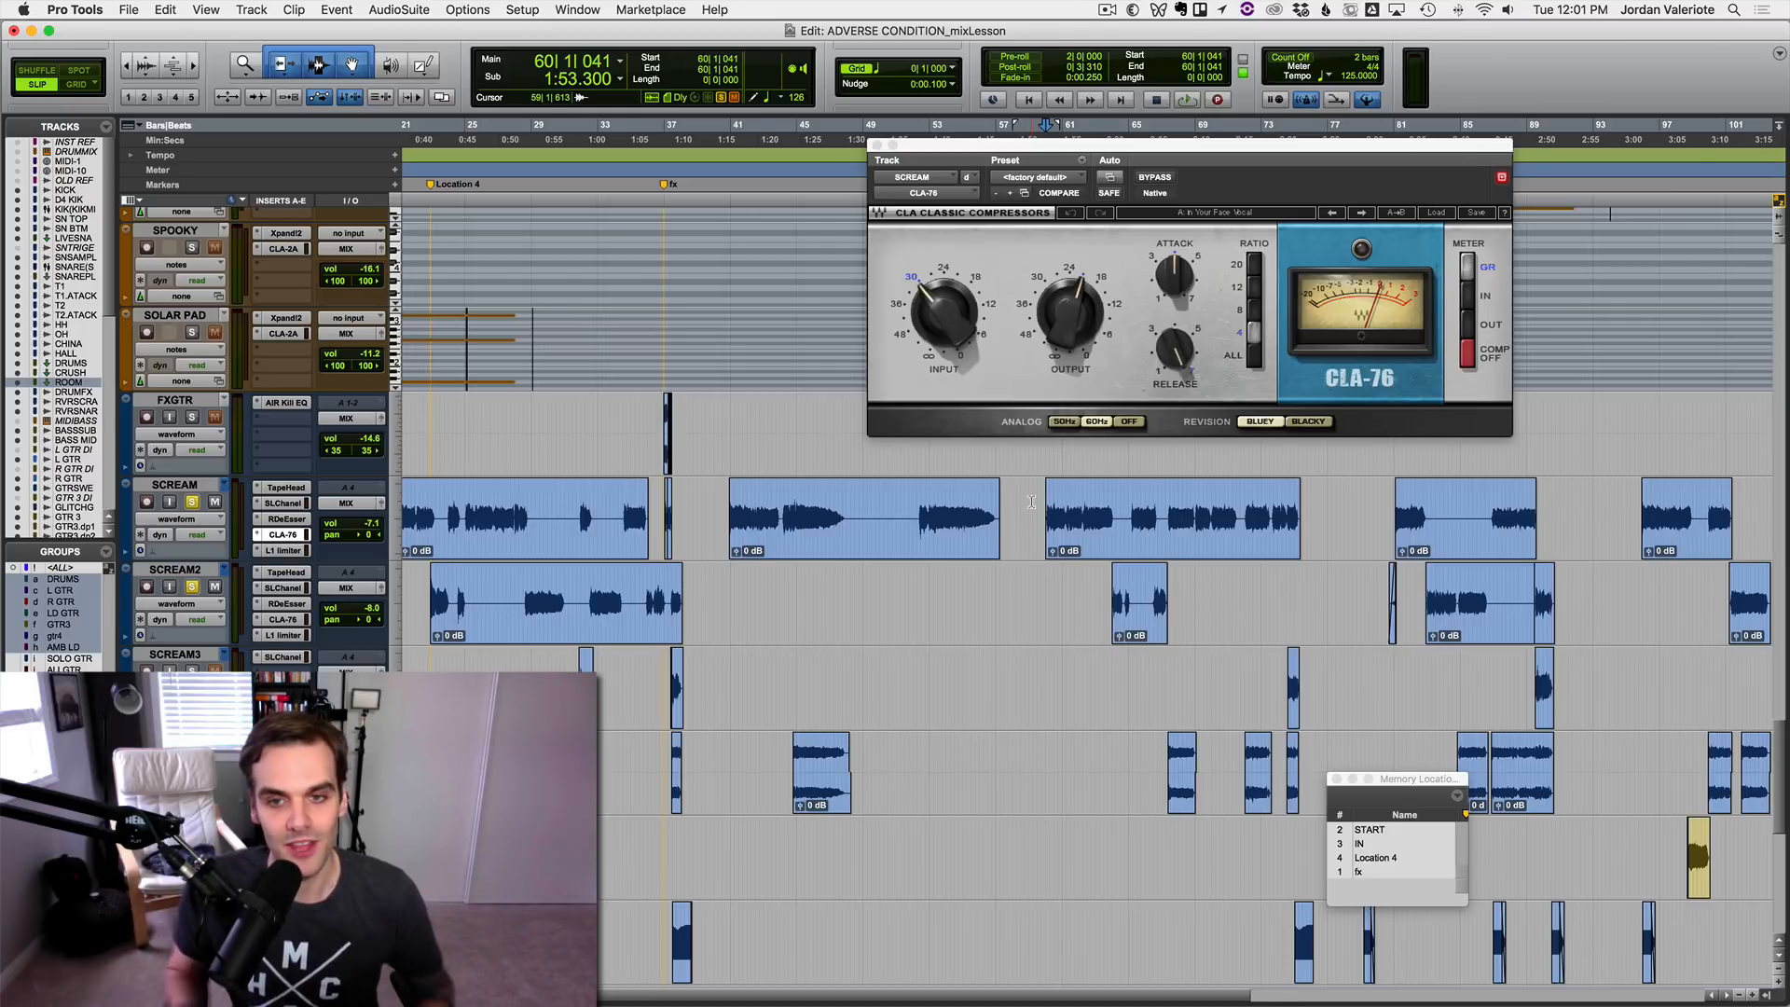
# Step: Bypass both the SSLChannel dynamics and the CLA-76 on the SCREAM track, and audition the vocal unsoloed in the mix
pyautogui.click(291, 536)
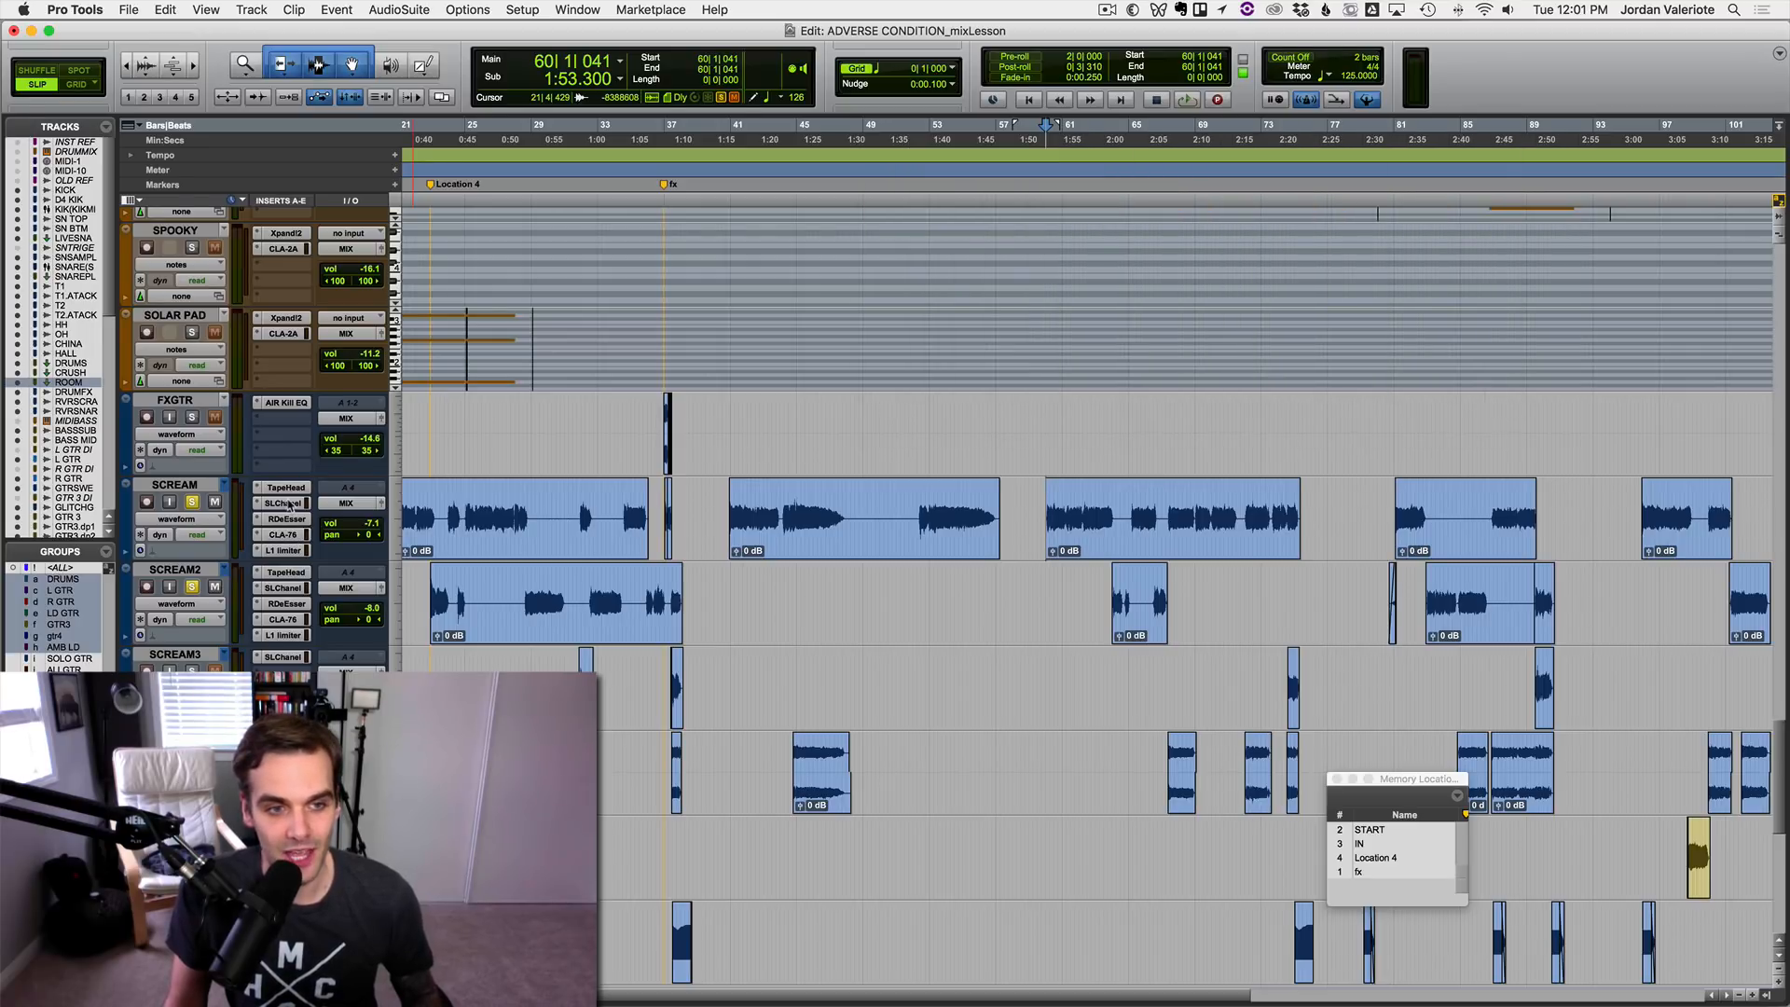
pyautogui.click(286, 504)
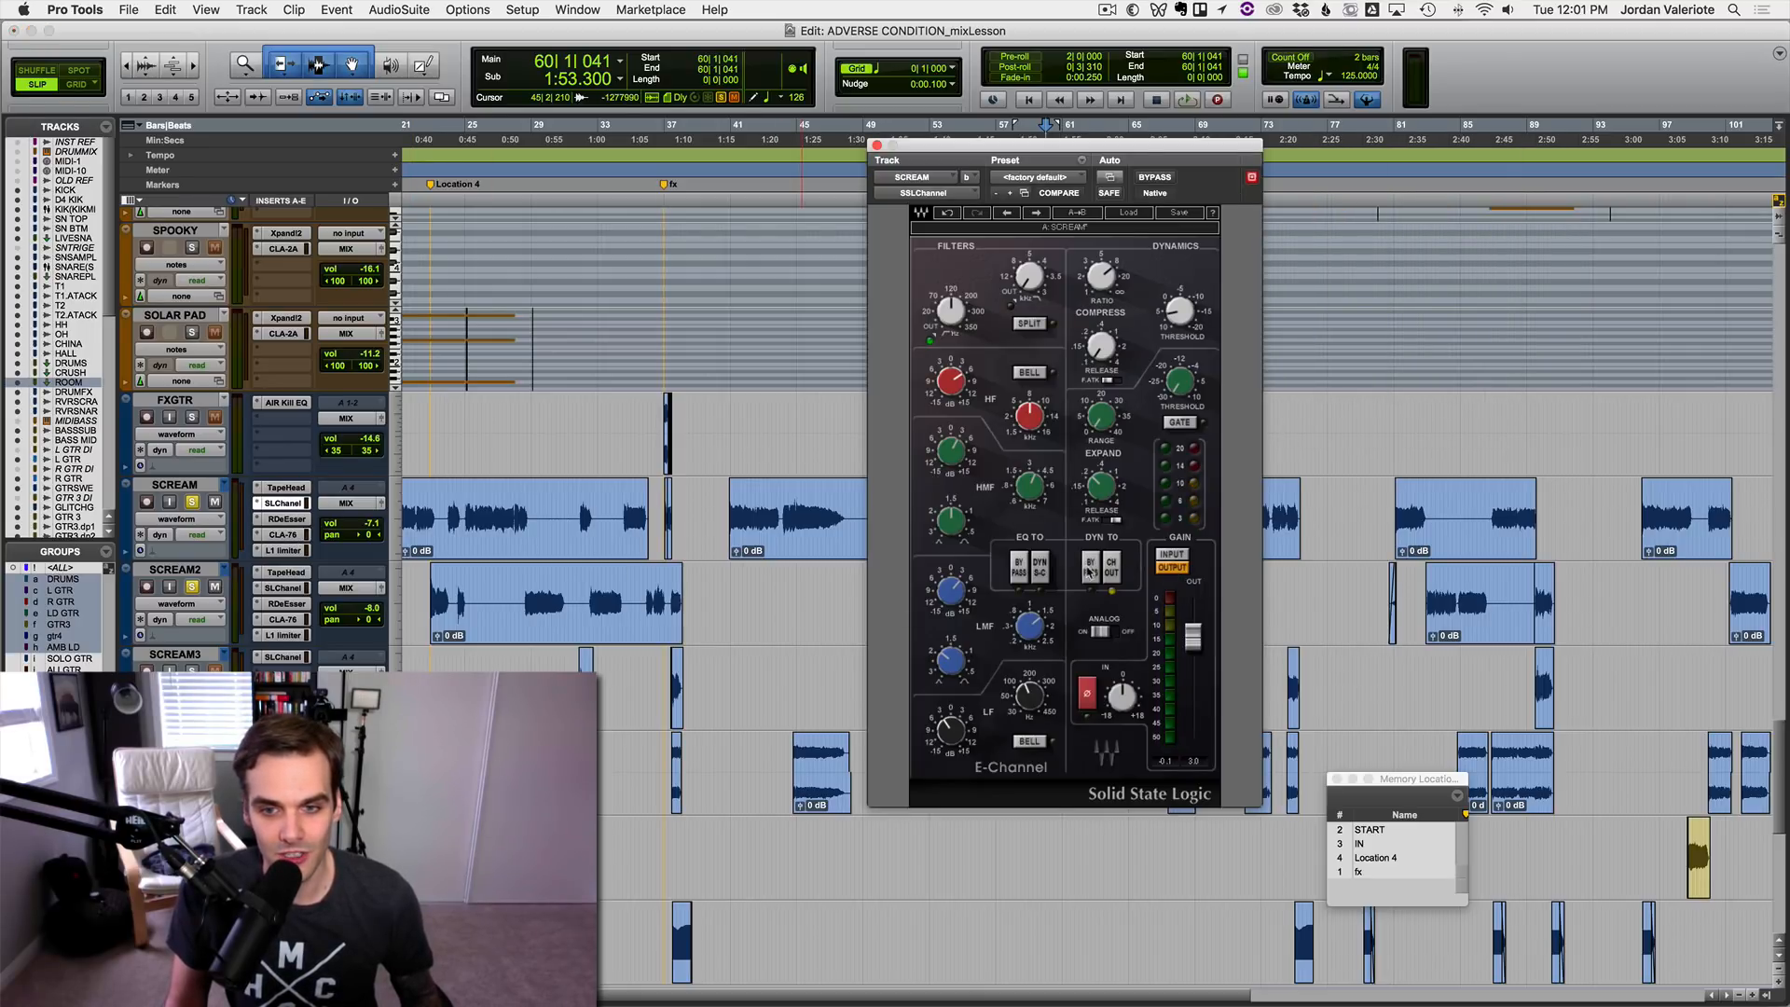
pyautogui.click(286, 535)
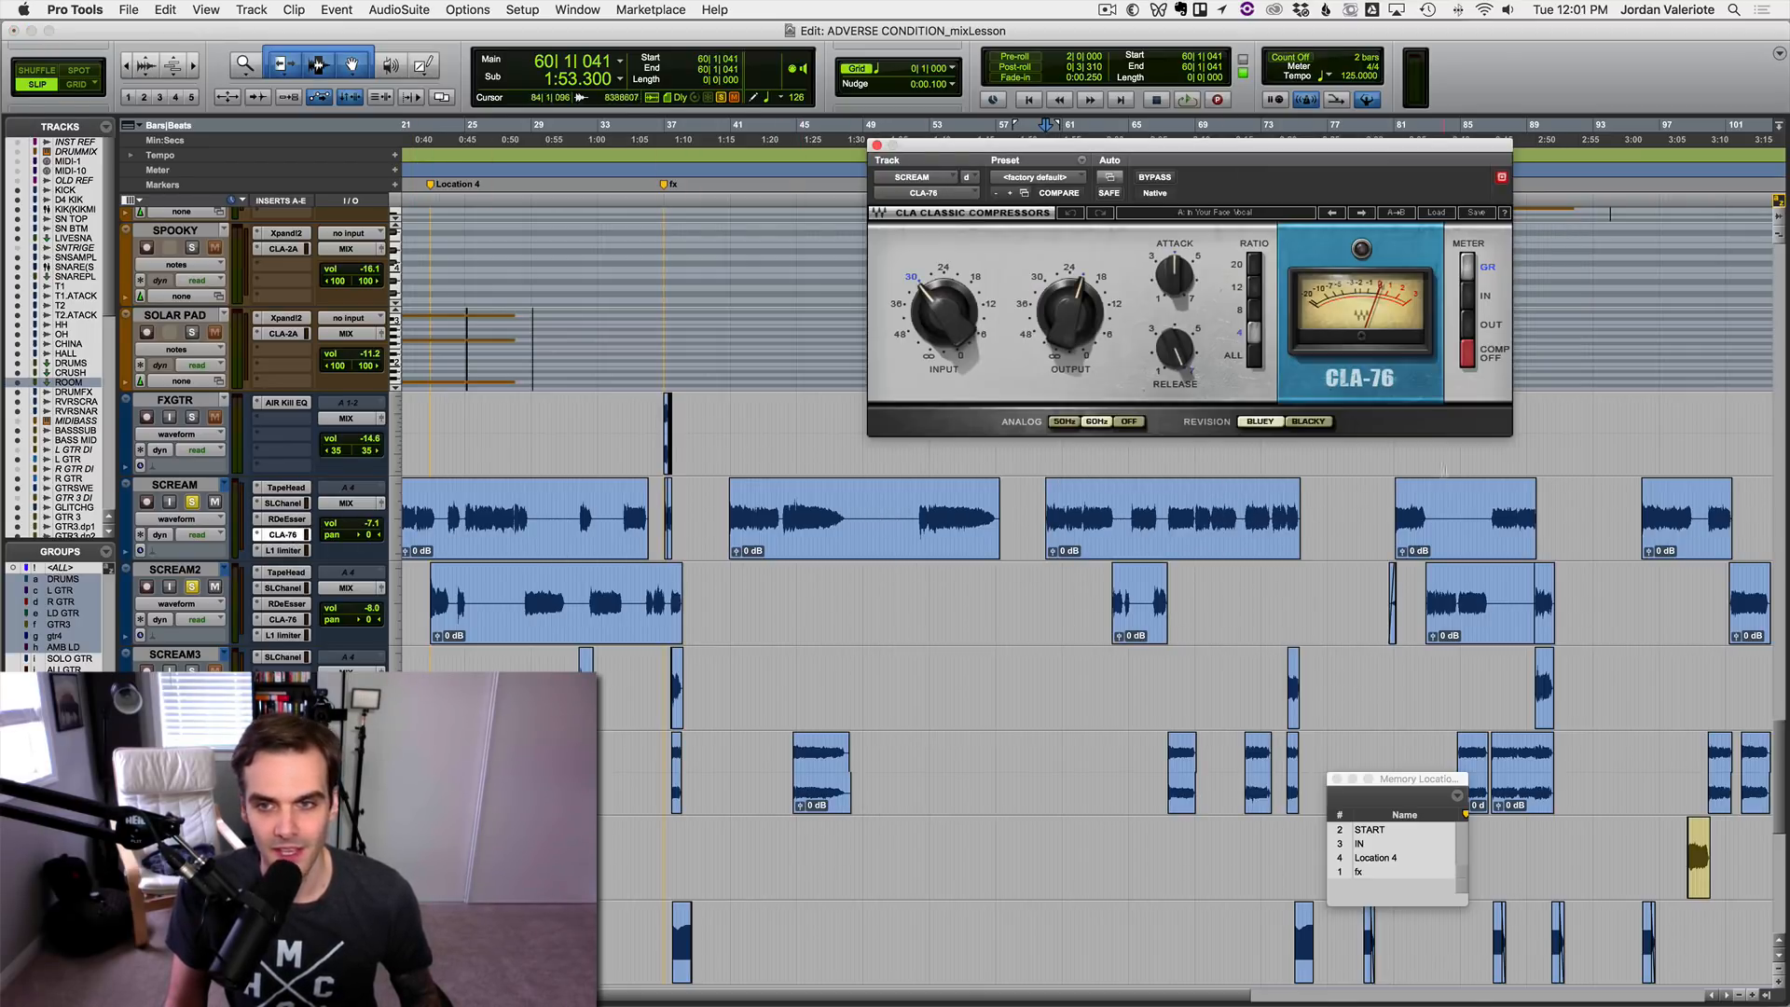
pyautogui.click(1154, 177)
pyautogui.press('space')
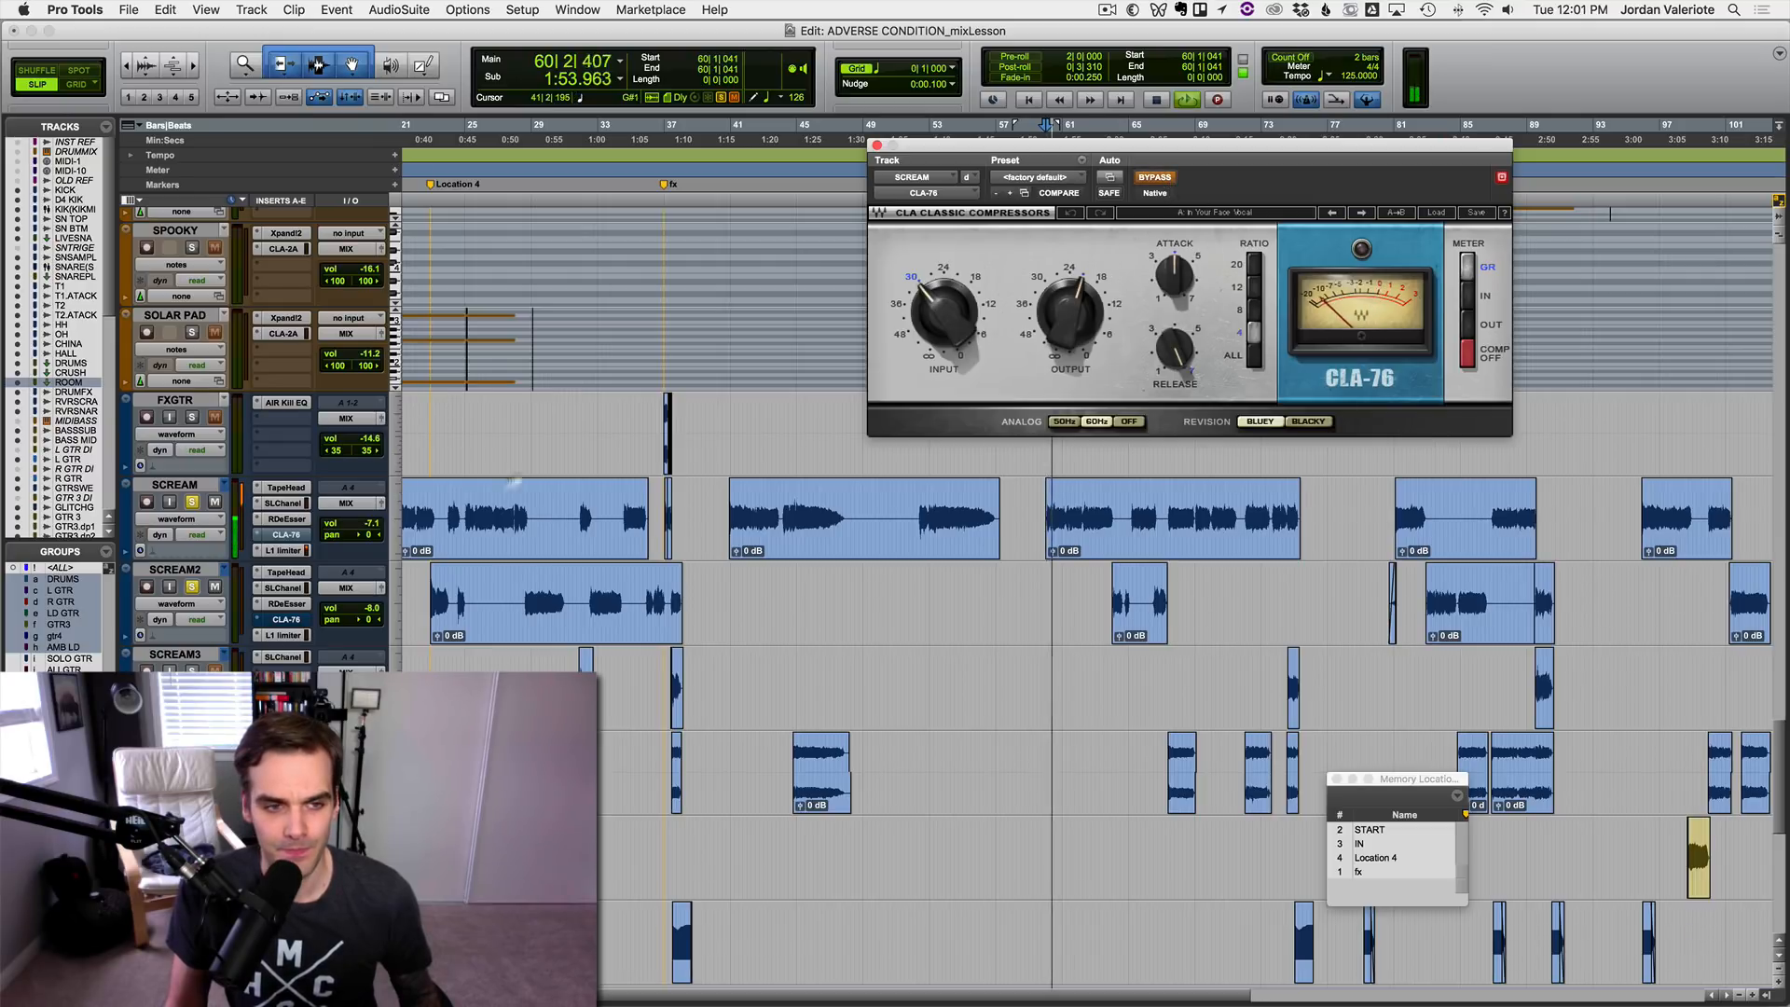
pyautogui.click(192, 503)
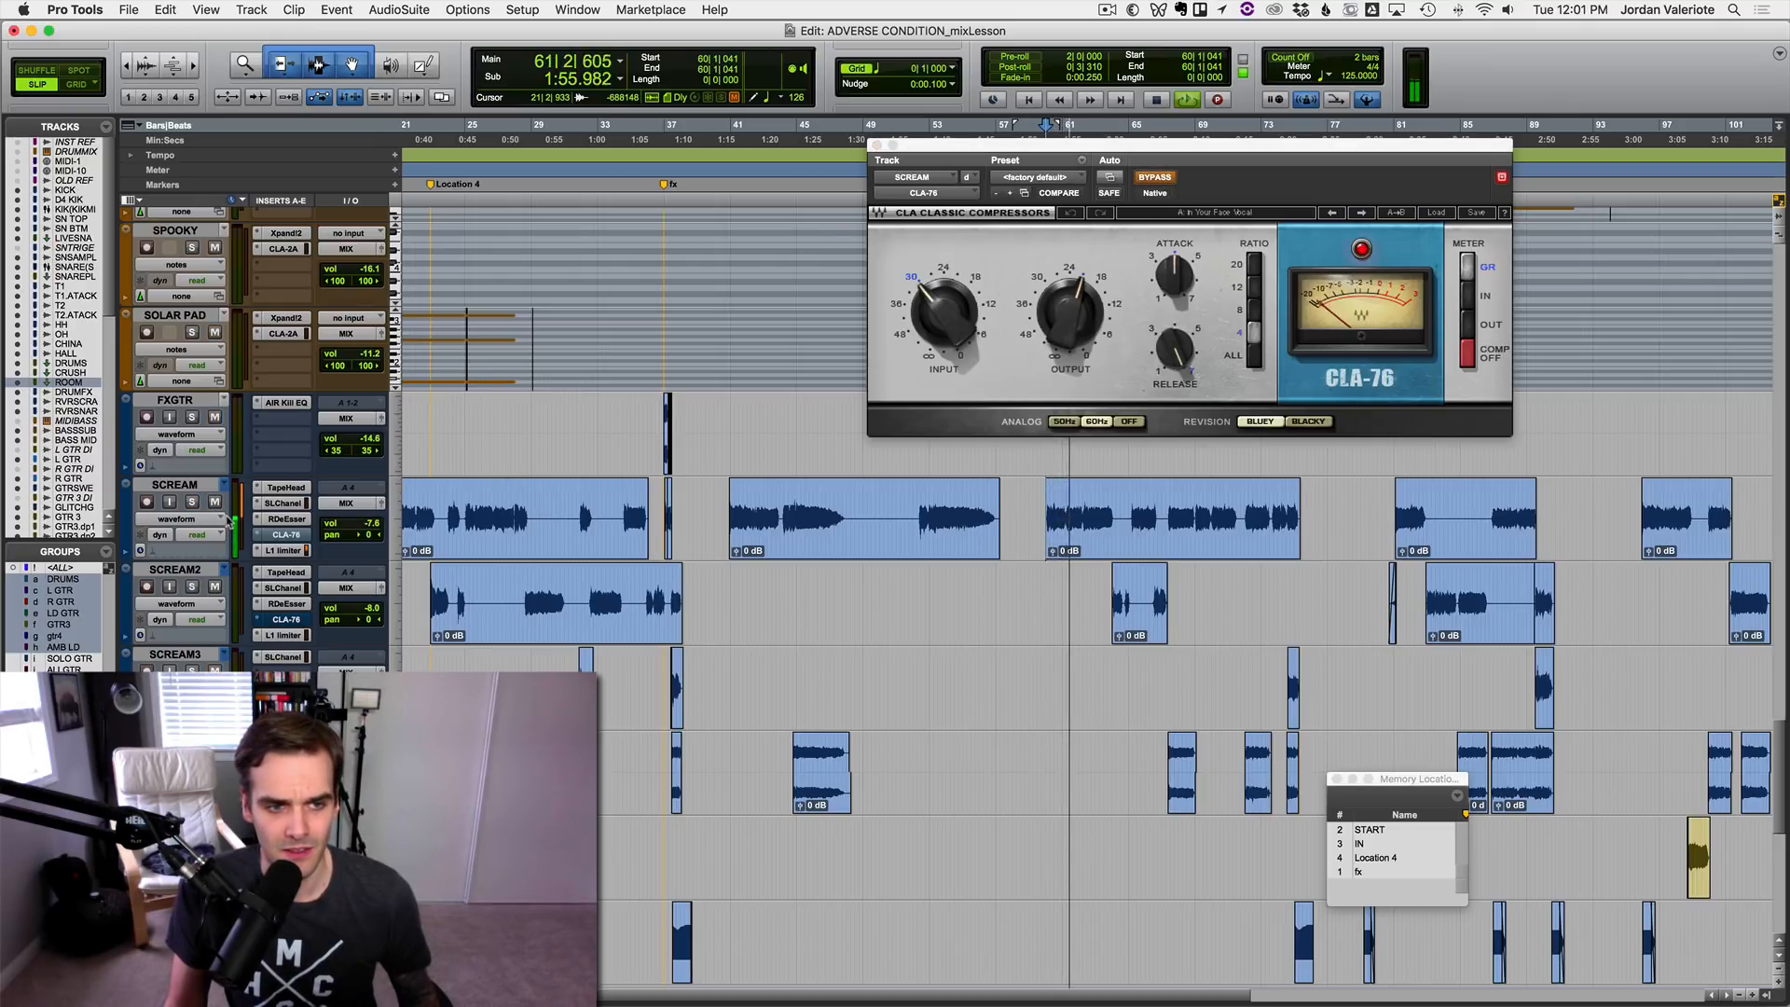
pyautogui.press('space')
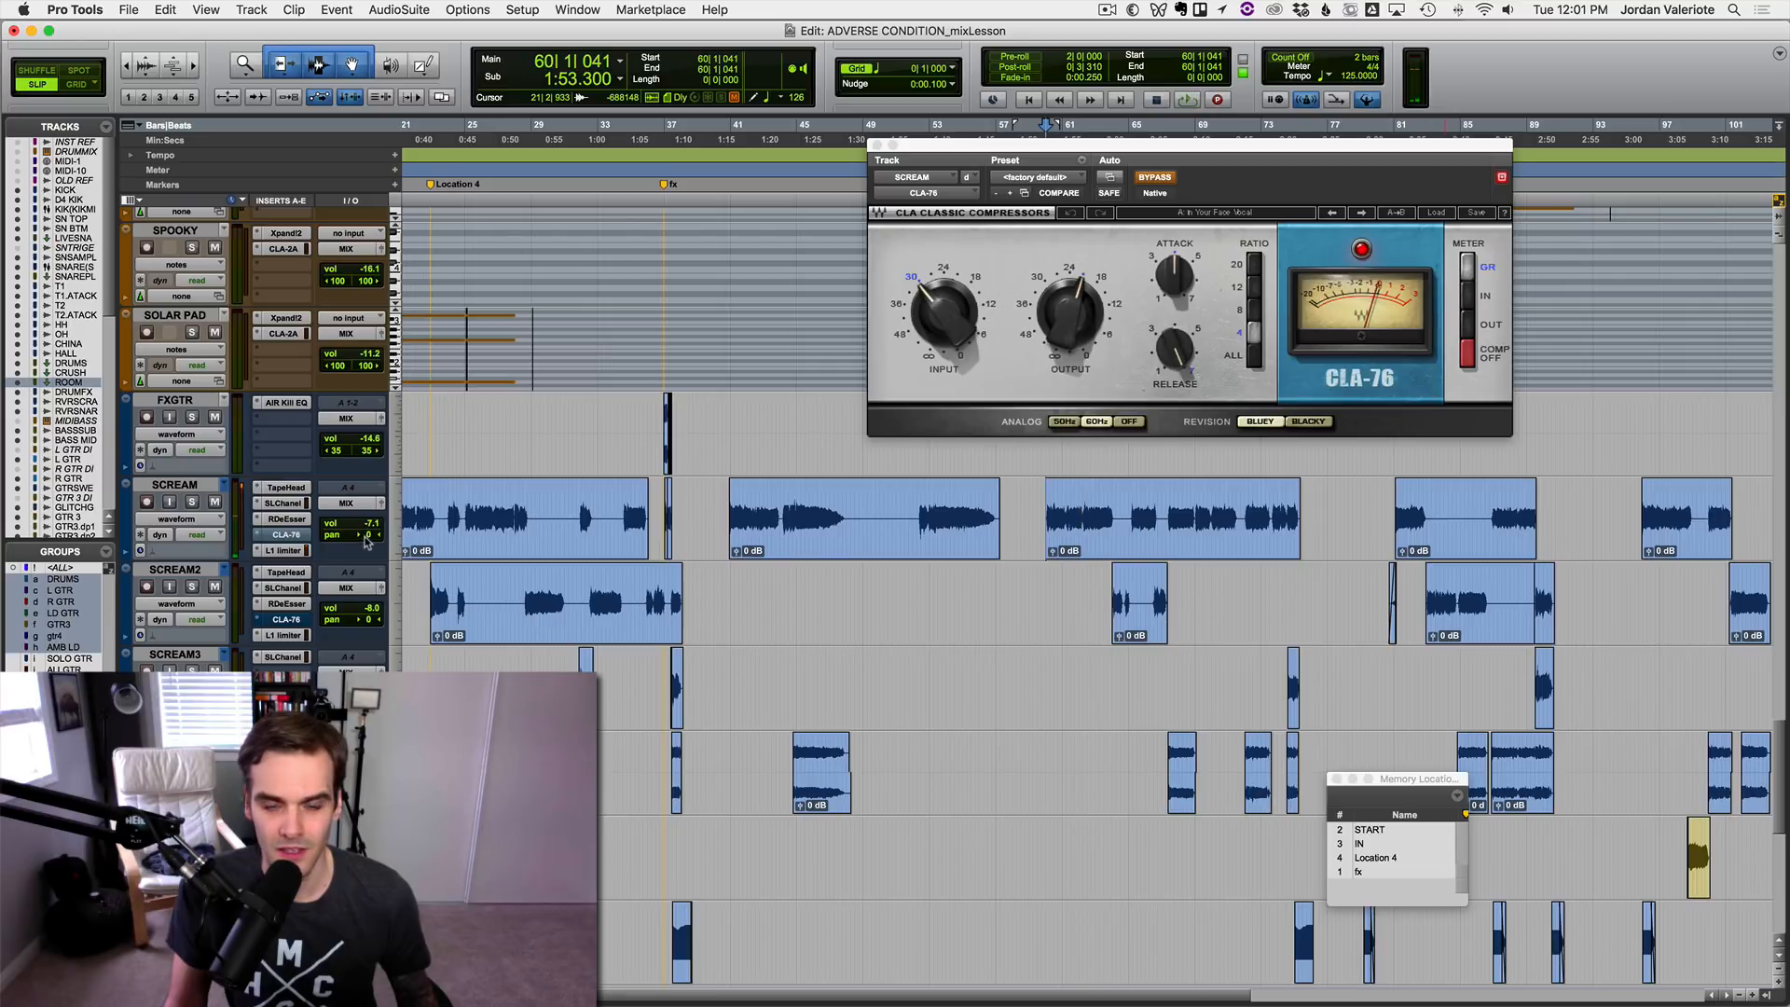
# Step: Set the SCREAM track's automation mode to off and lower its volume to -10.4 dB during playback
pyautogui.click(184, 541)
pyautogui.click(187, 520)
pyautogui.press('space')
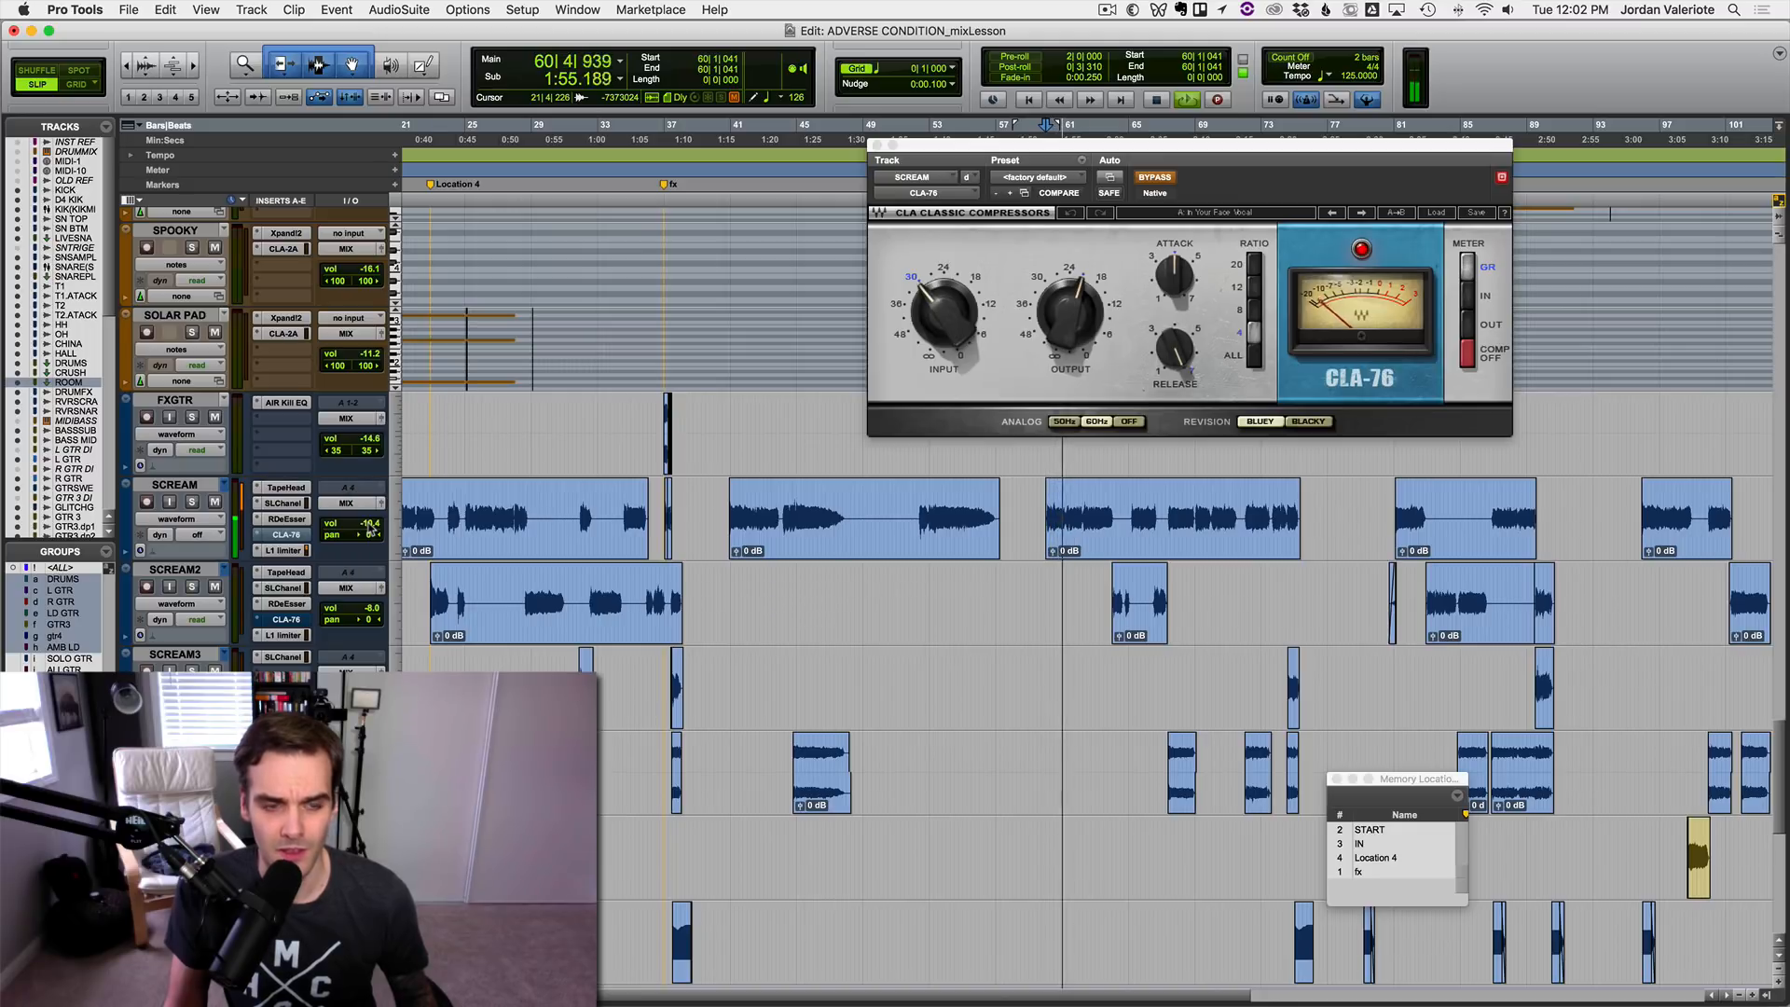
# Step: Re-enable the SSLChannel dynamics and the CLA-76 on the SCREAM track while auditioning from 60|1|041
pyautogui.click(289, 505)
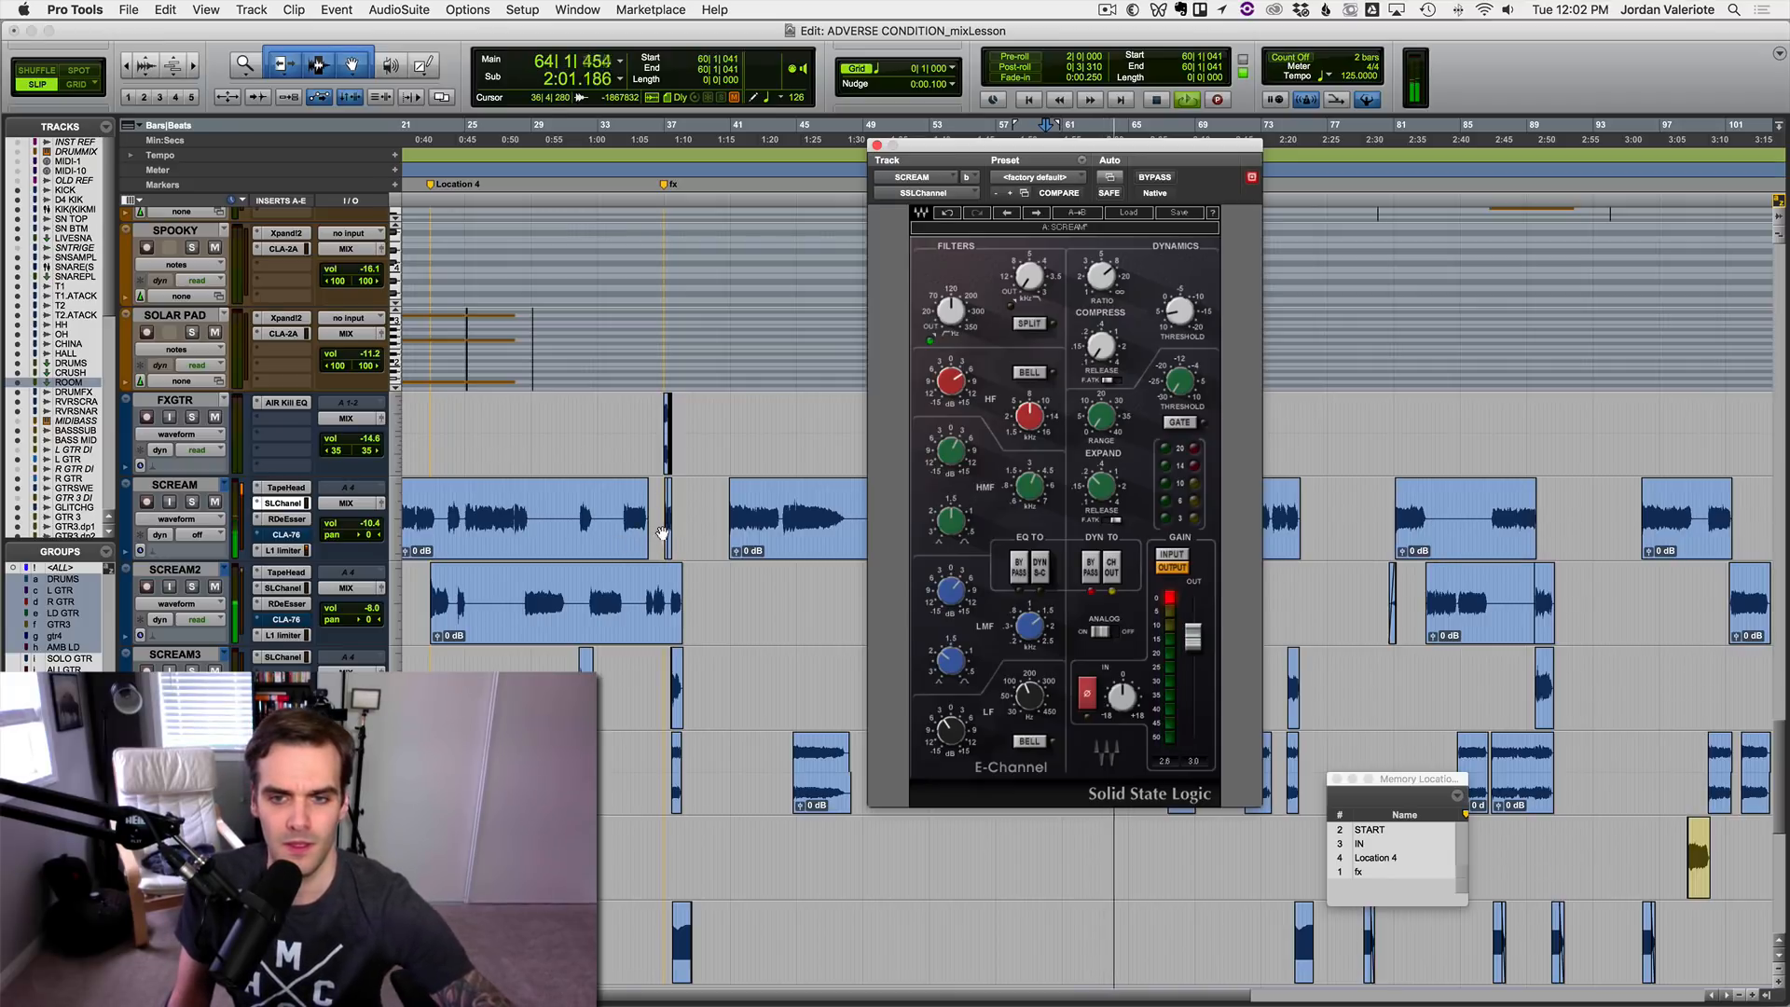
pyautogui.press('space')
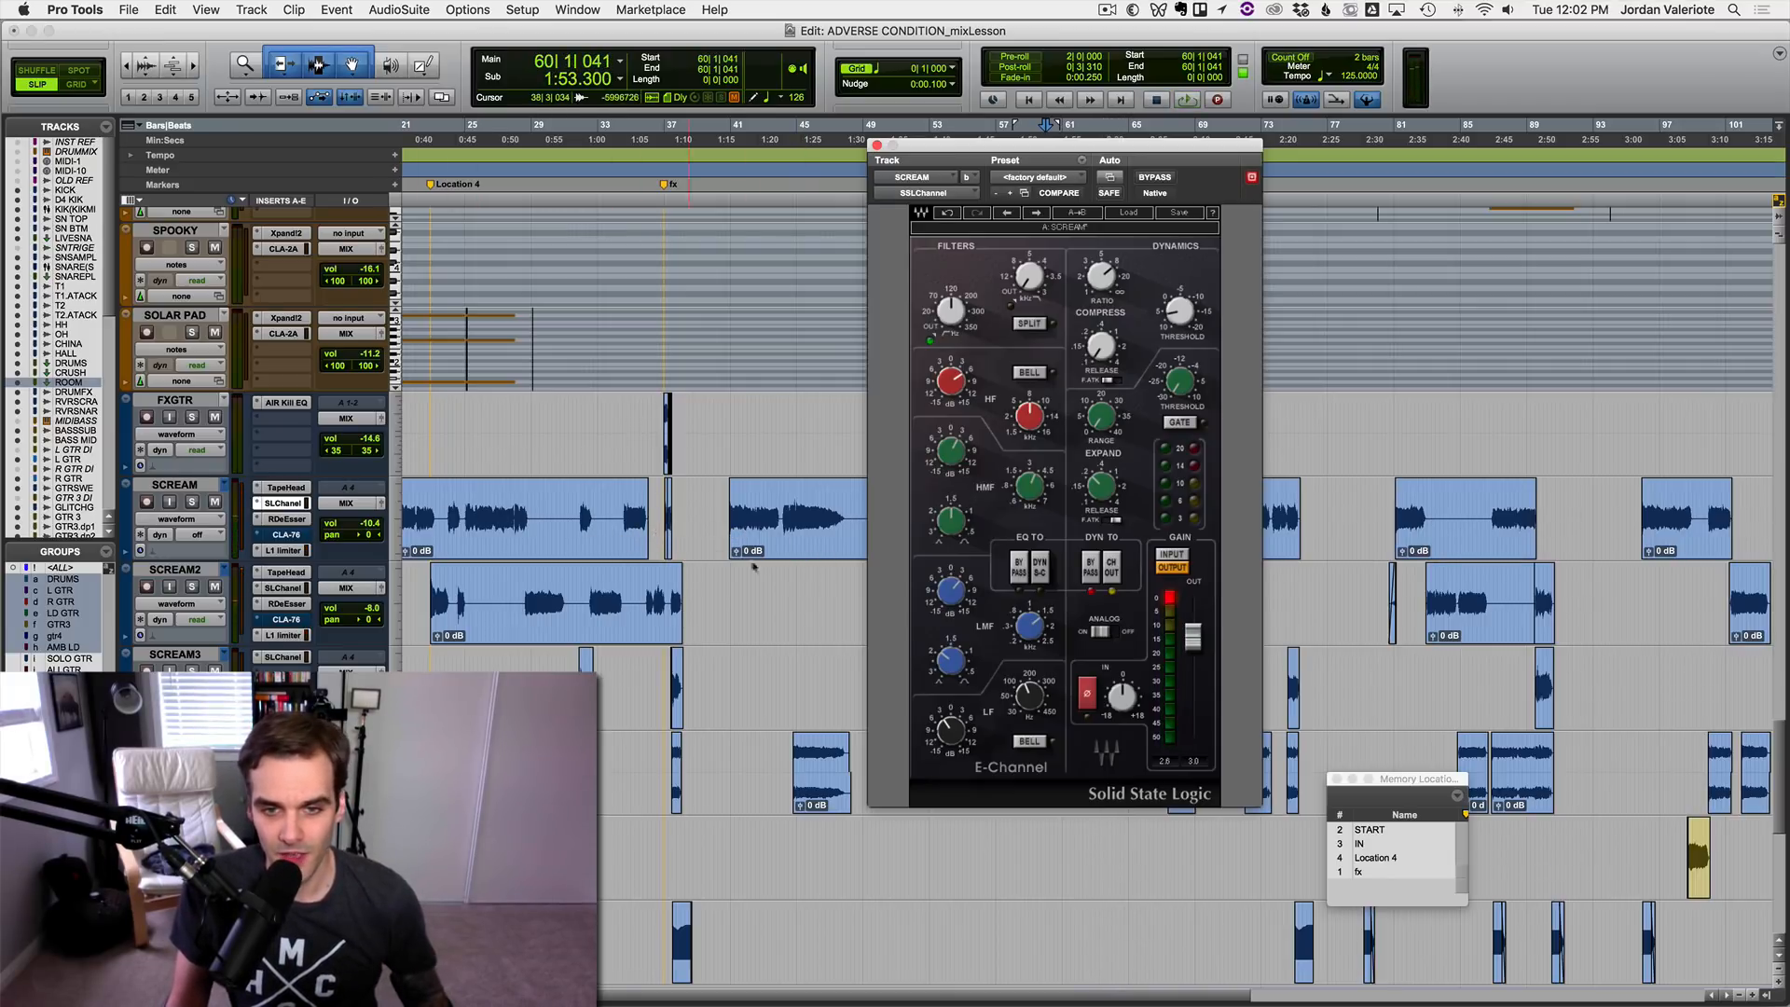
pyautogui.press('space')
pyautogui.press('space')
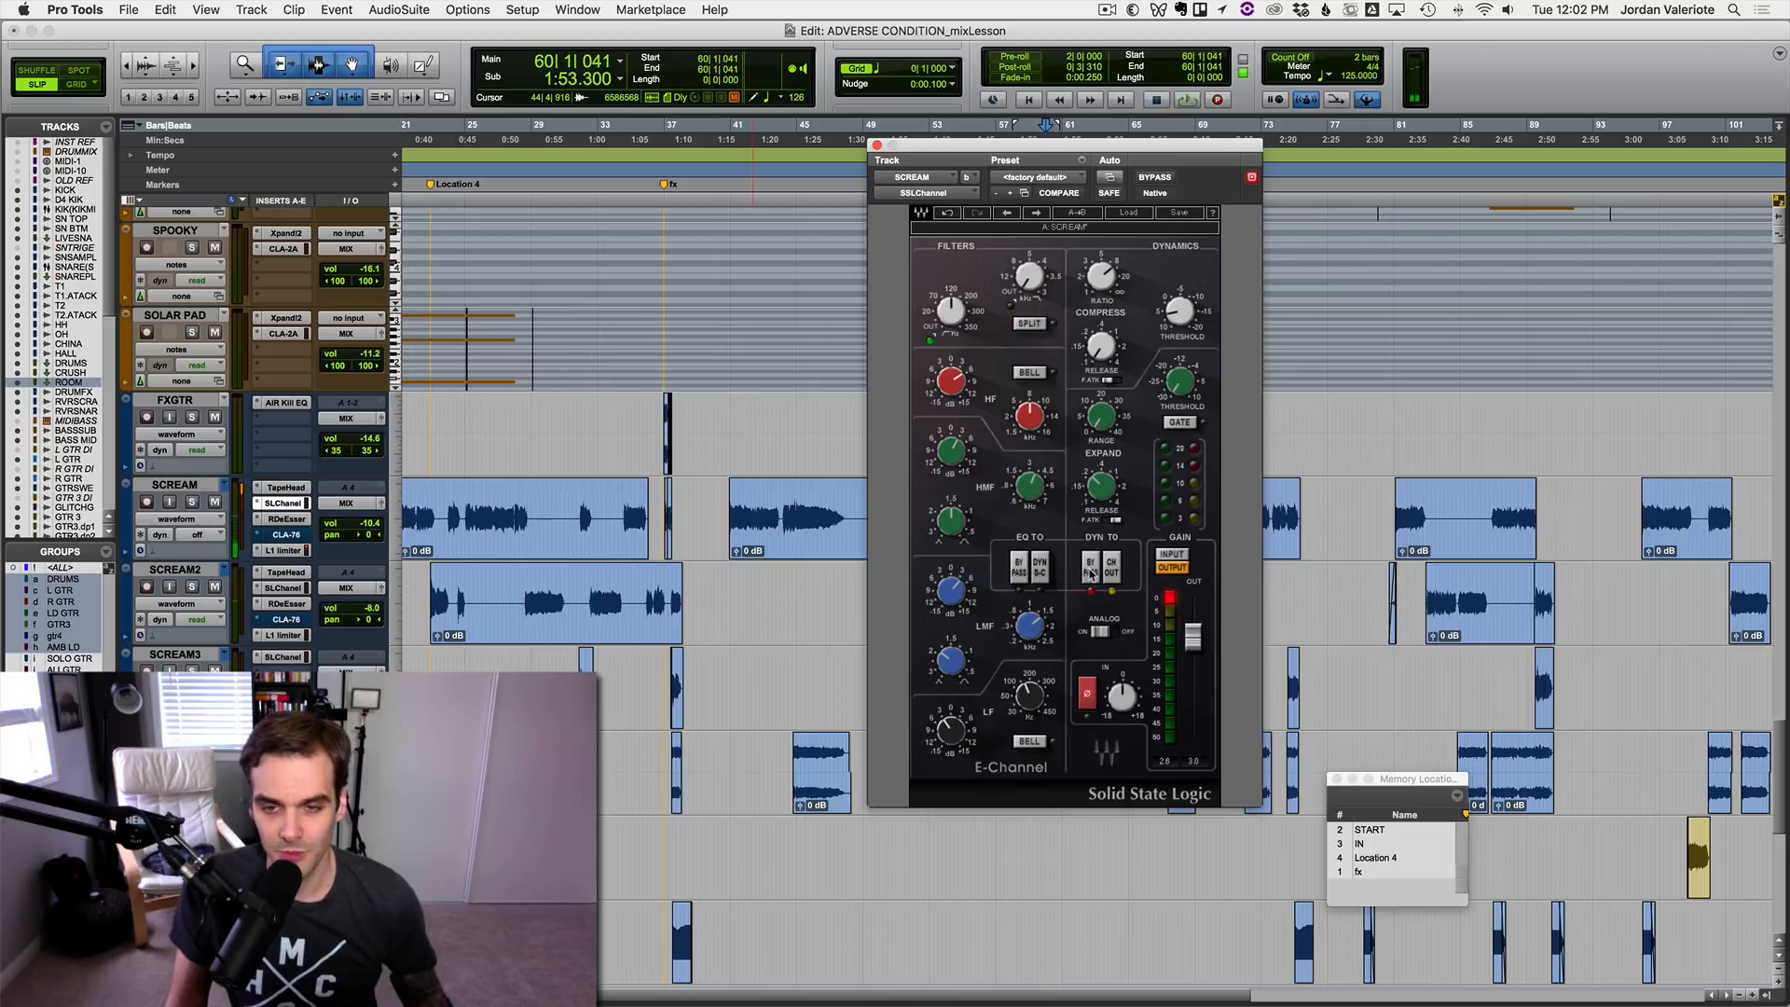
pyautogui.click(1091, 571)
pyautogui.press('space')
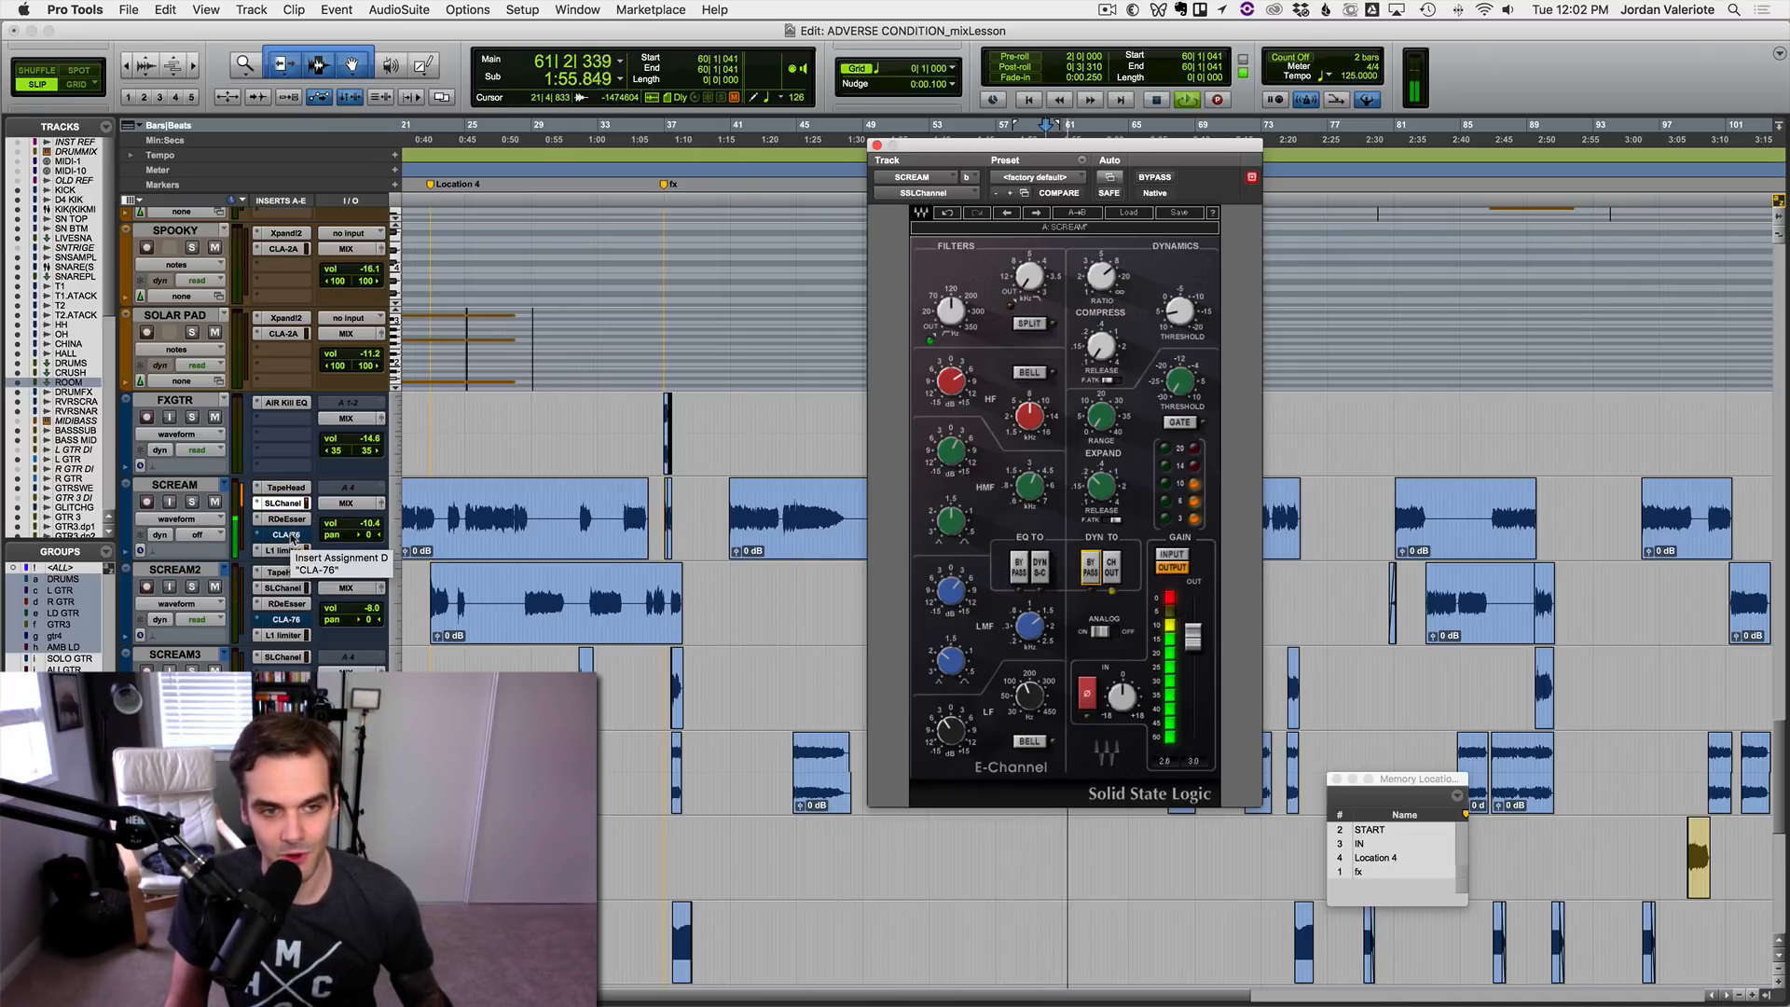
pyautogui.click(288, 536)
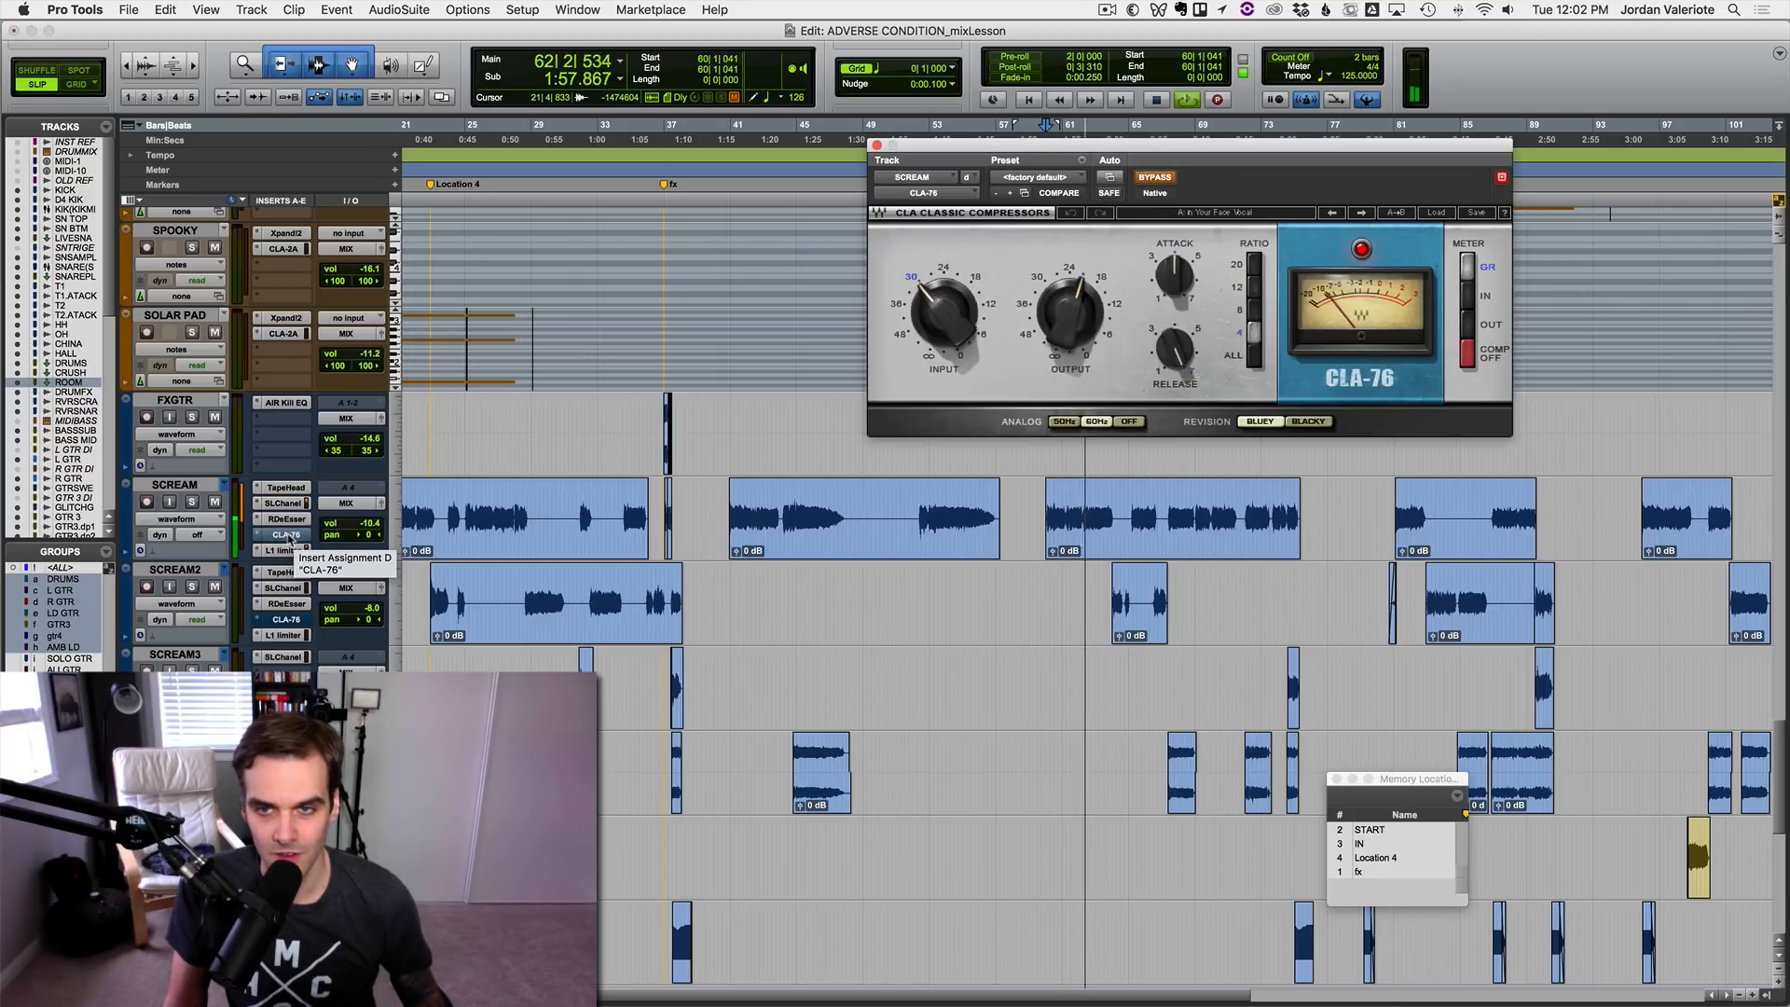
pyautogui.keyDown('super'); pyautogui.click(289, 535); pyautogui.keyUp('super')
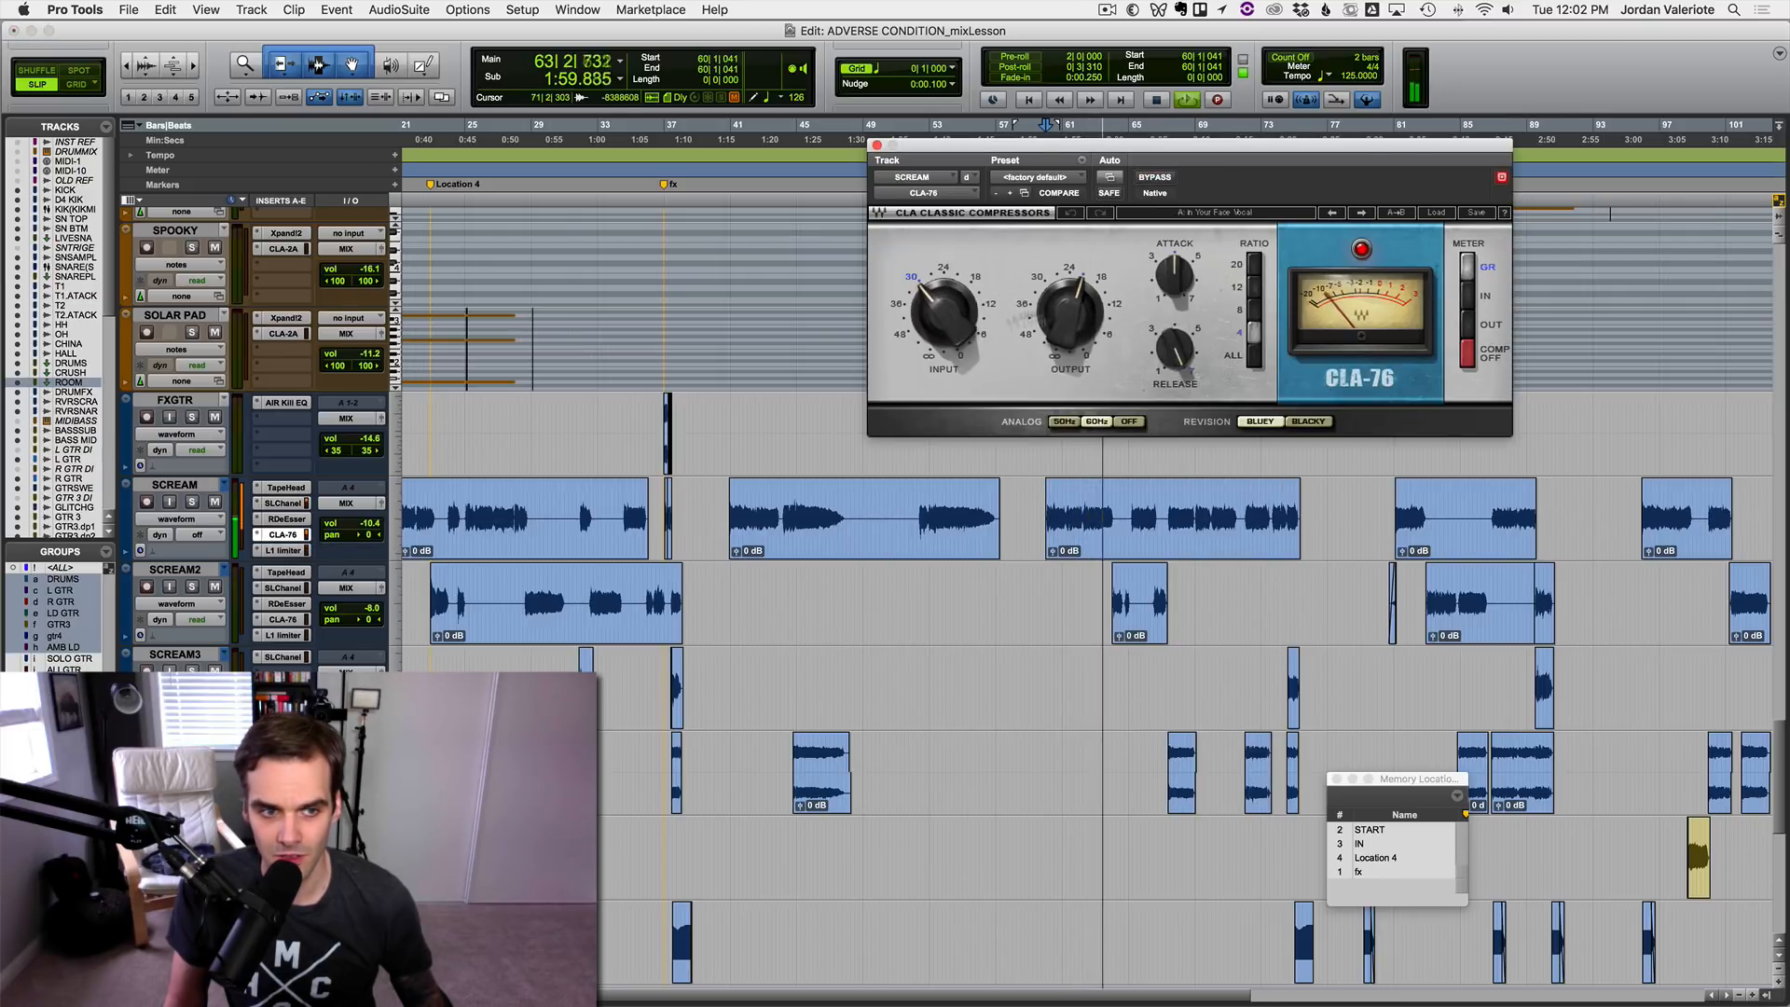
# Step: Raise the SCREAM track's volume to -8.5 dB and replay the section to check the level
pyautogui.moveTo(367, 524); pyautogui.dragTo(366, 521)
pyautogui.press('space')
pyautogui.press('space')
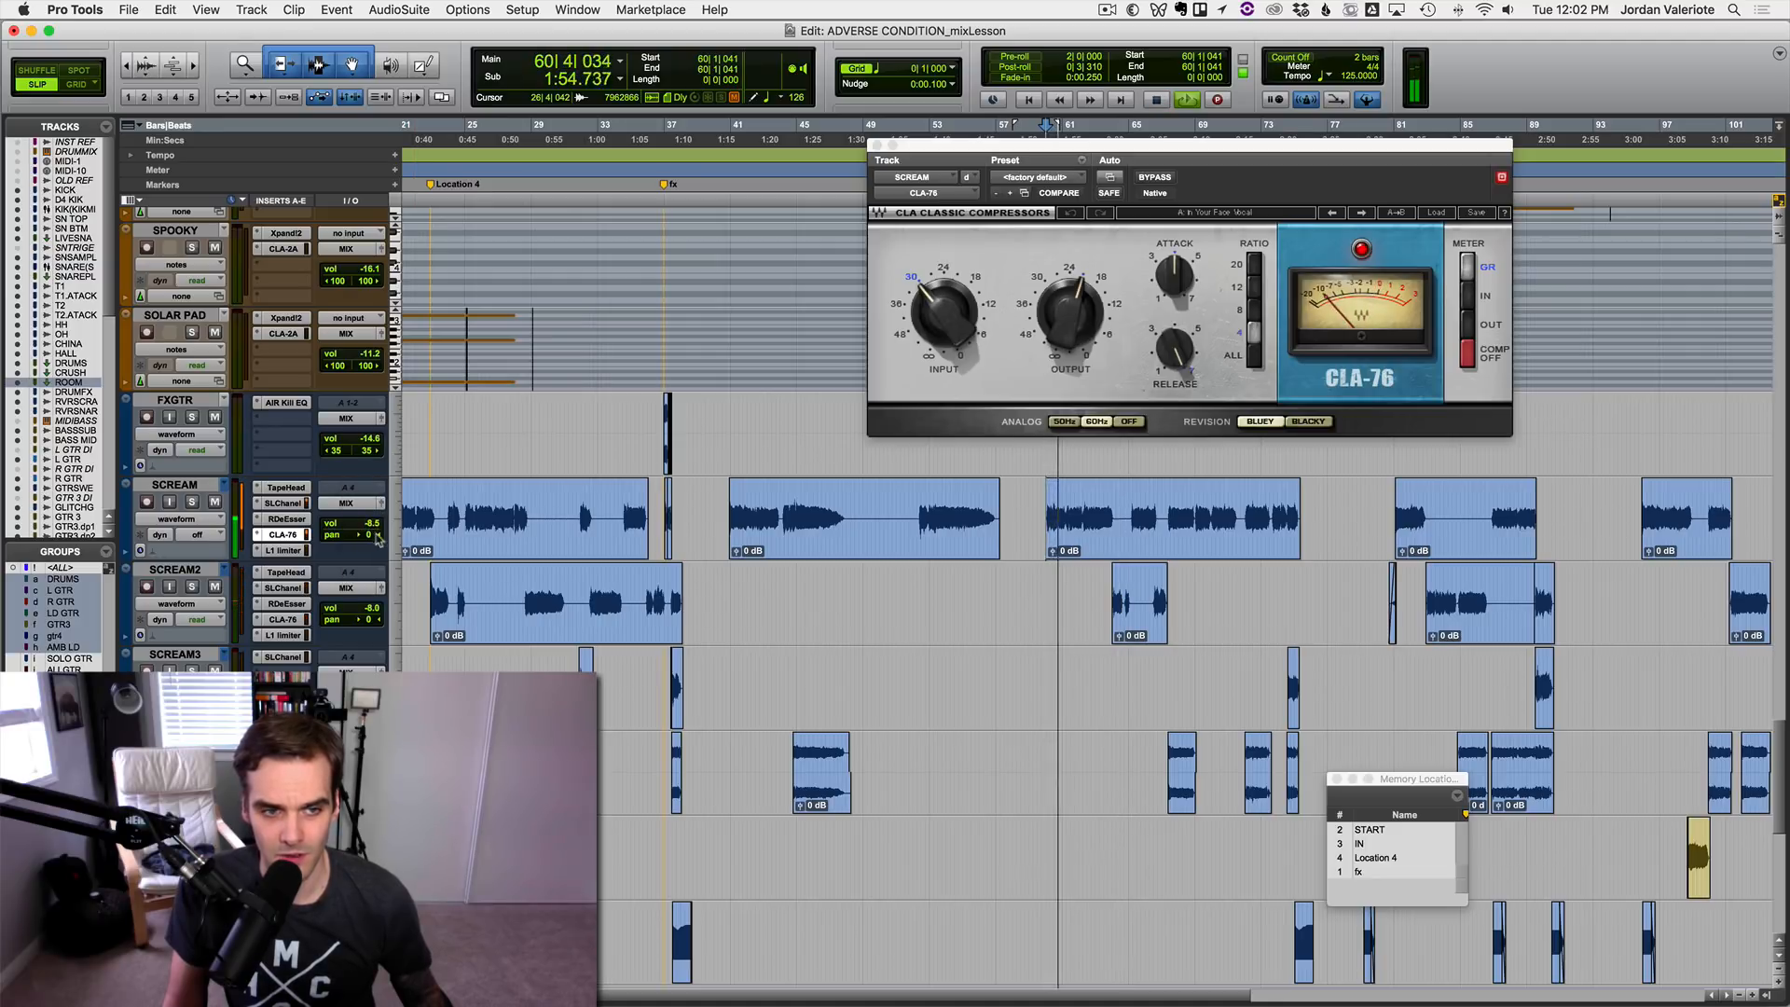
pyautogui.press('space')
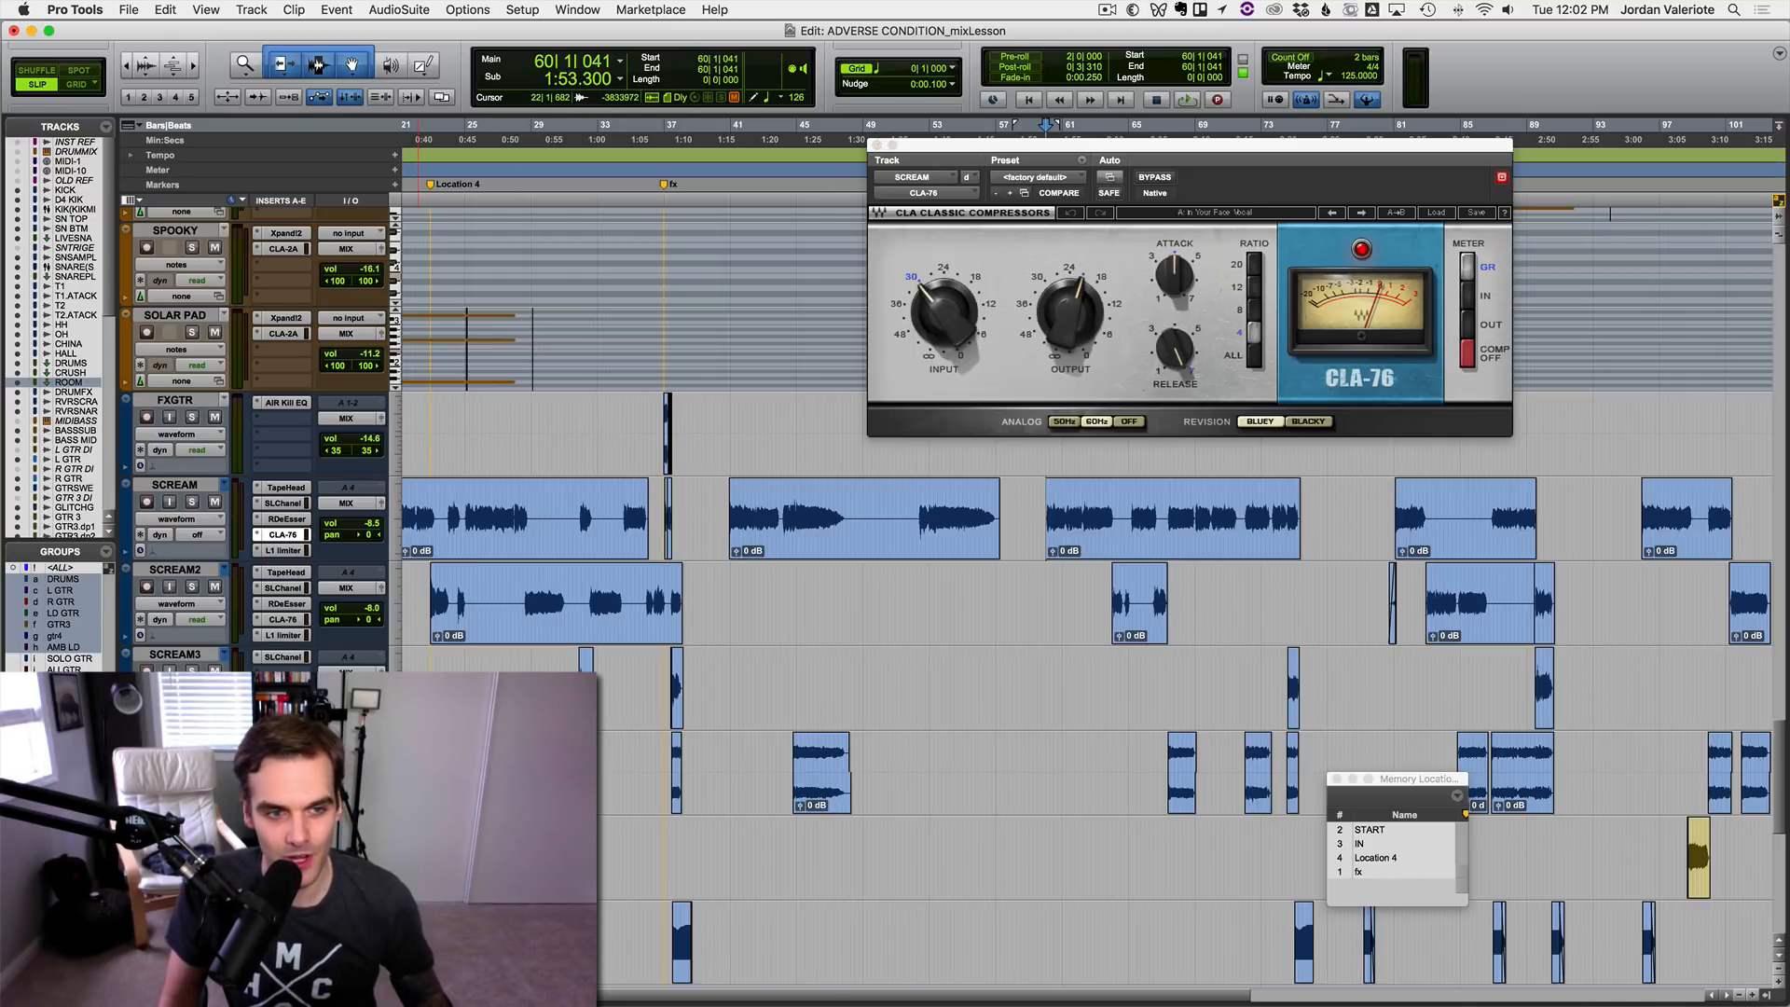
# Step: Play the section again and compare the SCREAM vocal with the CLA-76 bypassed and active
pyautogui.press('space')
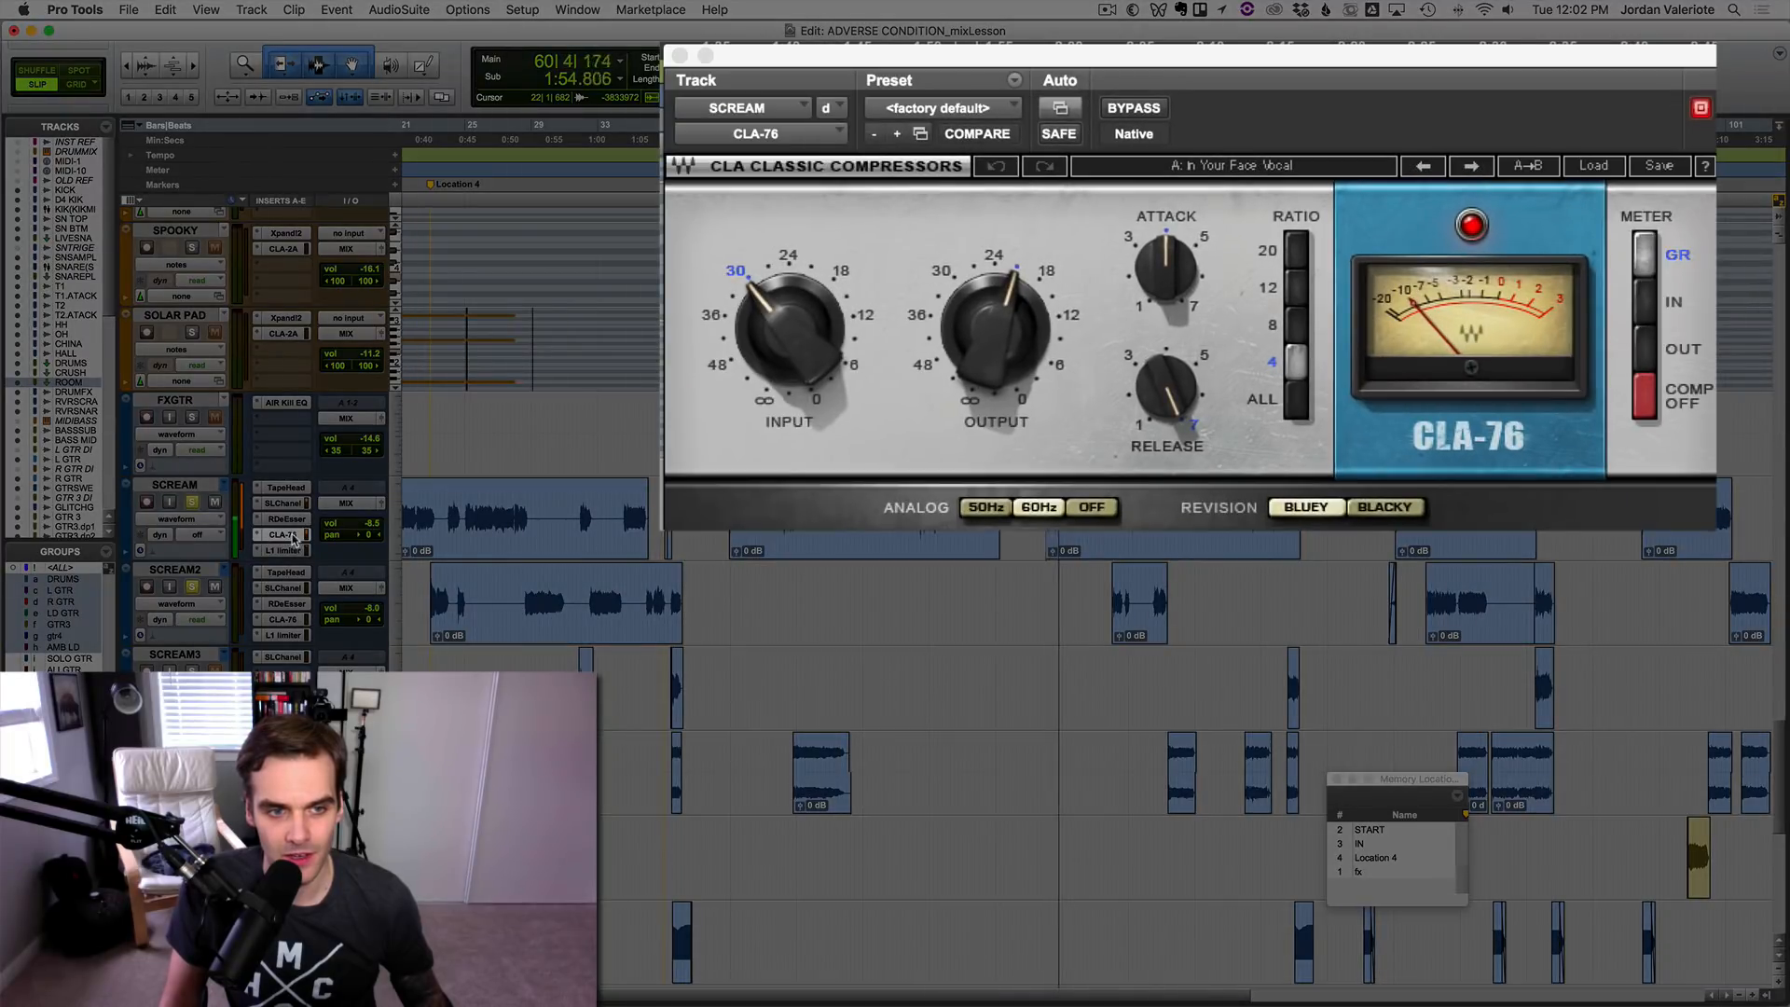
pyautogui.keyDown('super'); pyautogui.click(288, 537); pyautogui.keyUp('super')
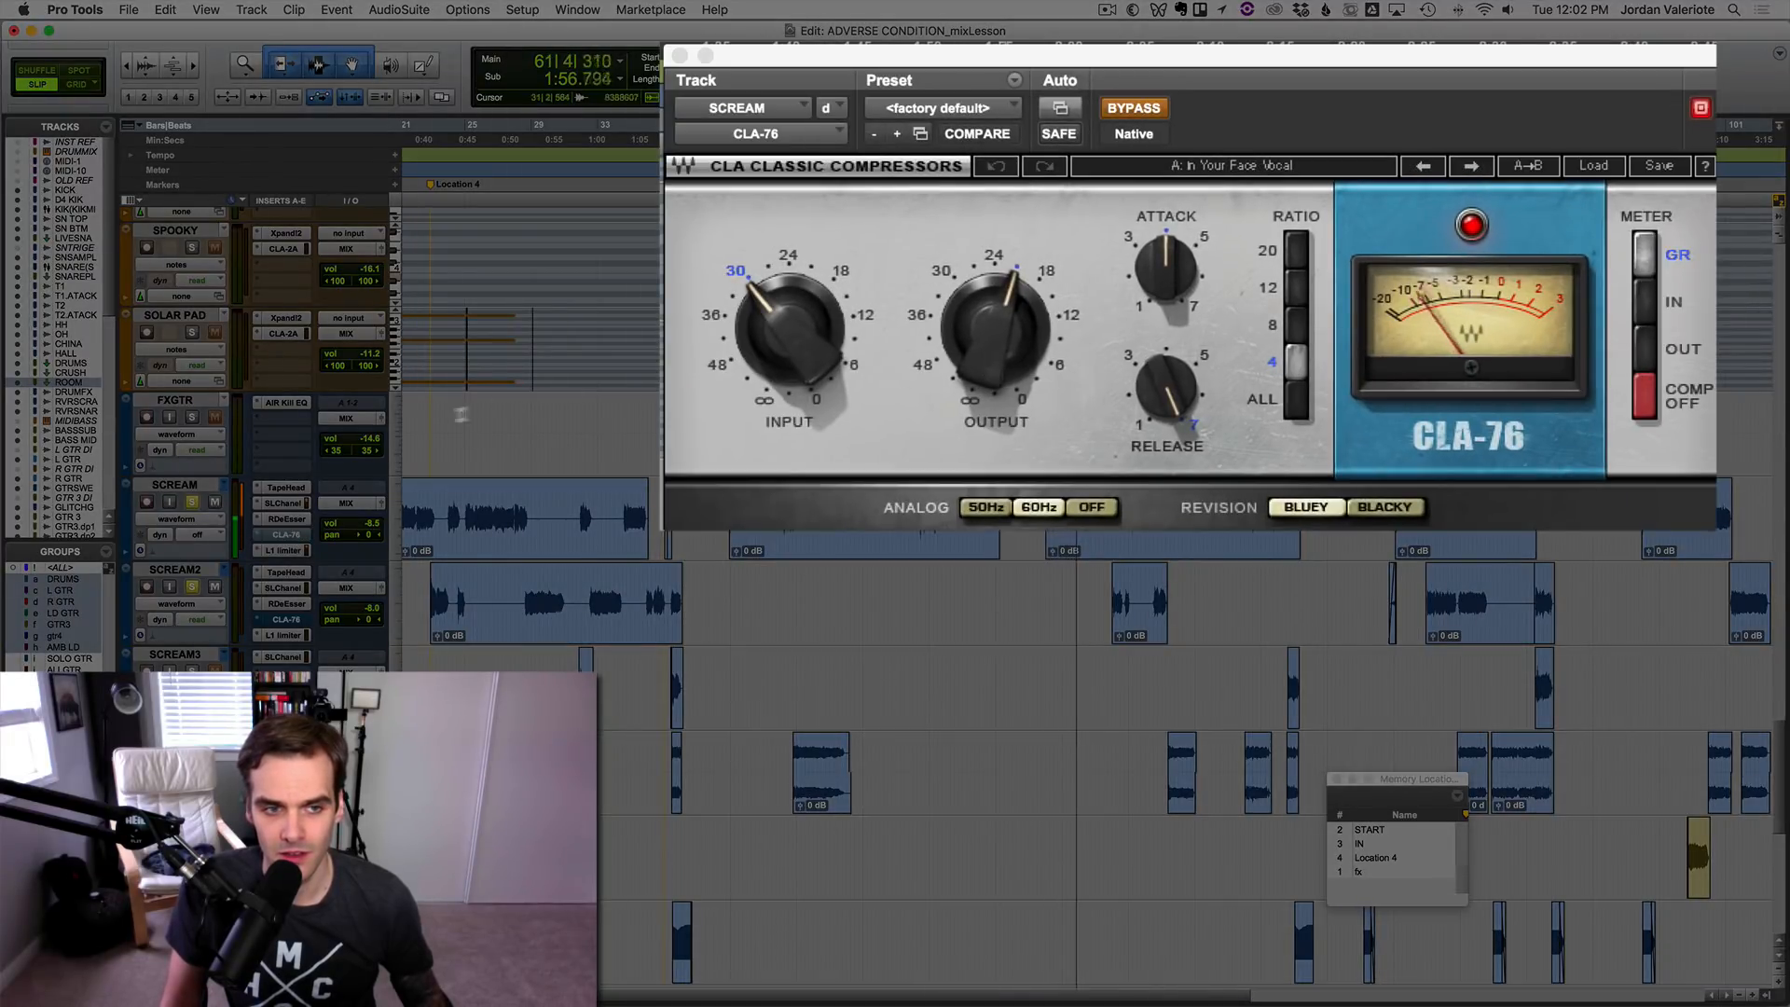
pyautogui.keyDown('super'); pyautogui.click(286, 535); pyautogui.keyUp('super')
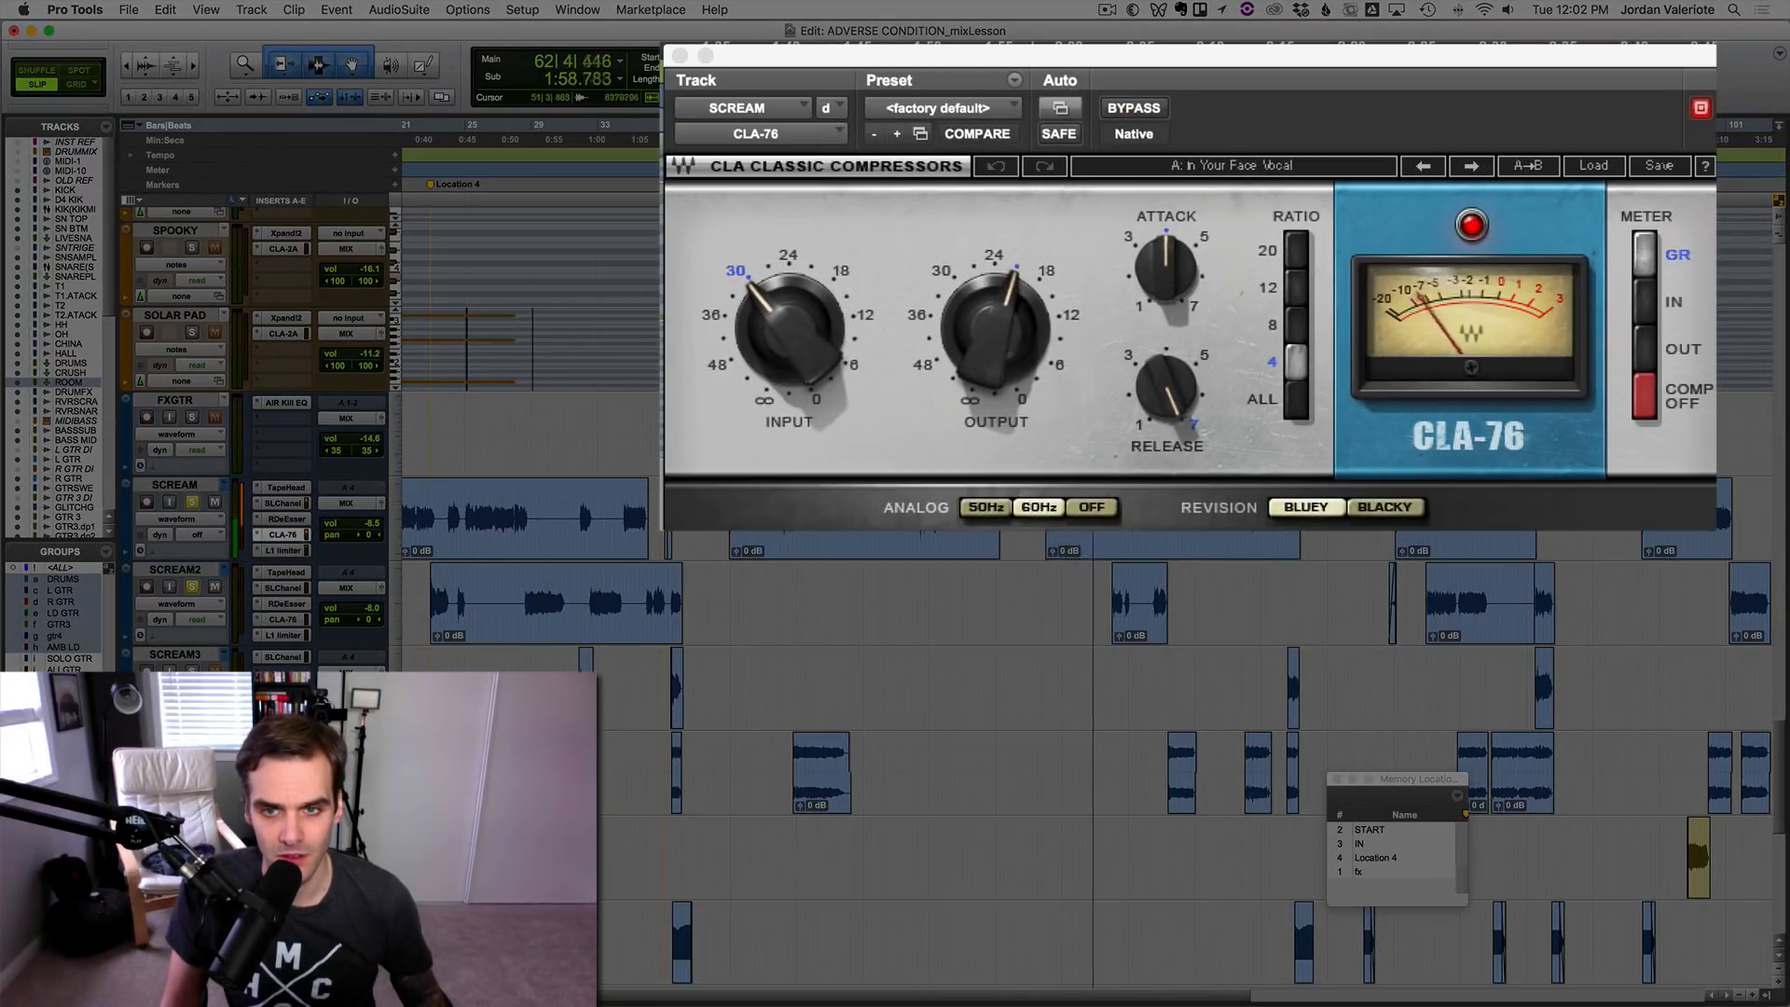
# Step: Close the CLA-76 window, stop playback, and unsolo the SCREAM track
pyautogui.click(995, 334)
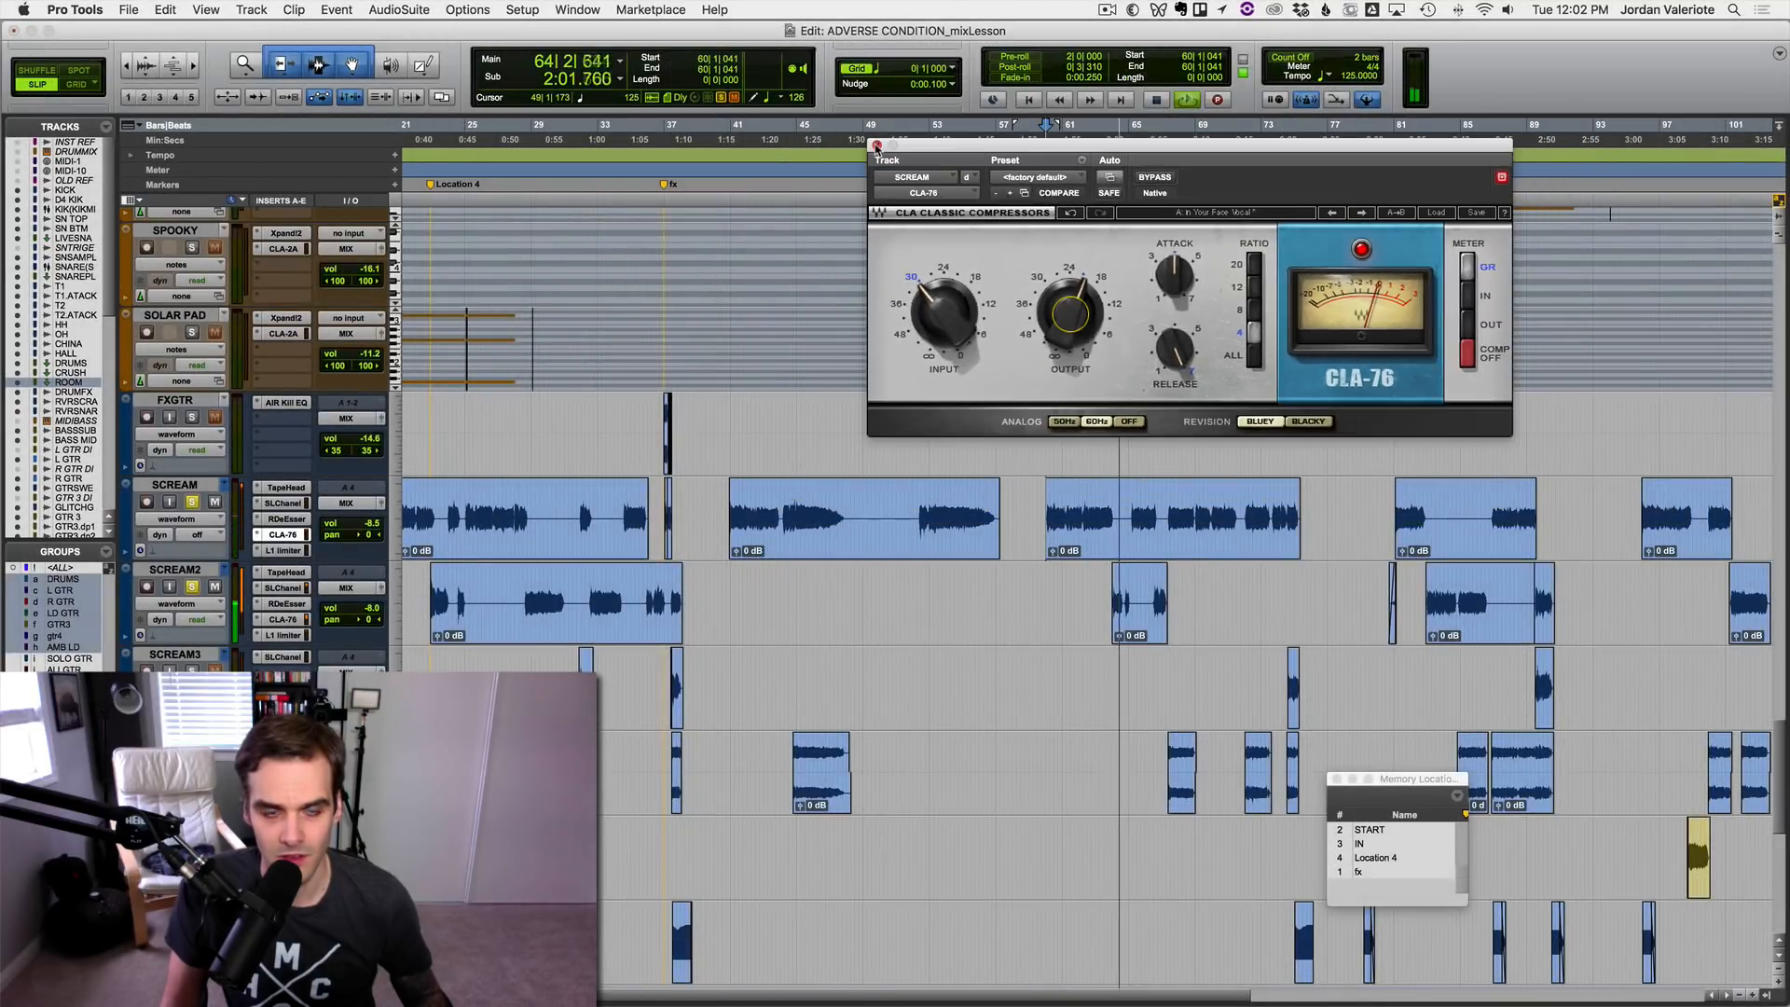
pyautogui.click(762, 93)
pyautogui.press('space')
pyautogui.click(192, 504)
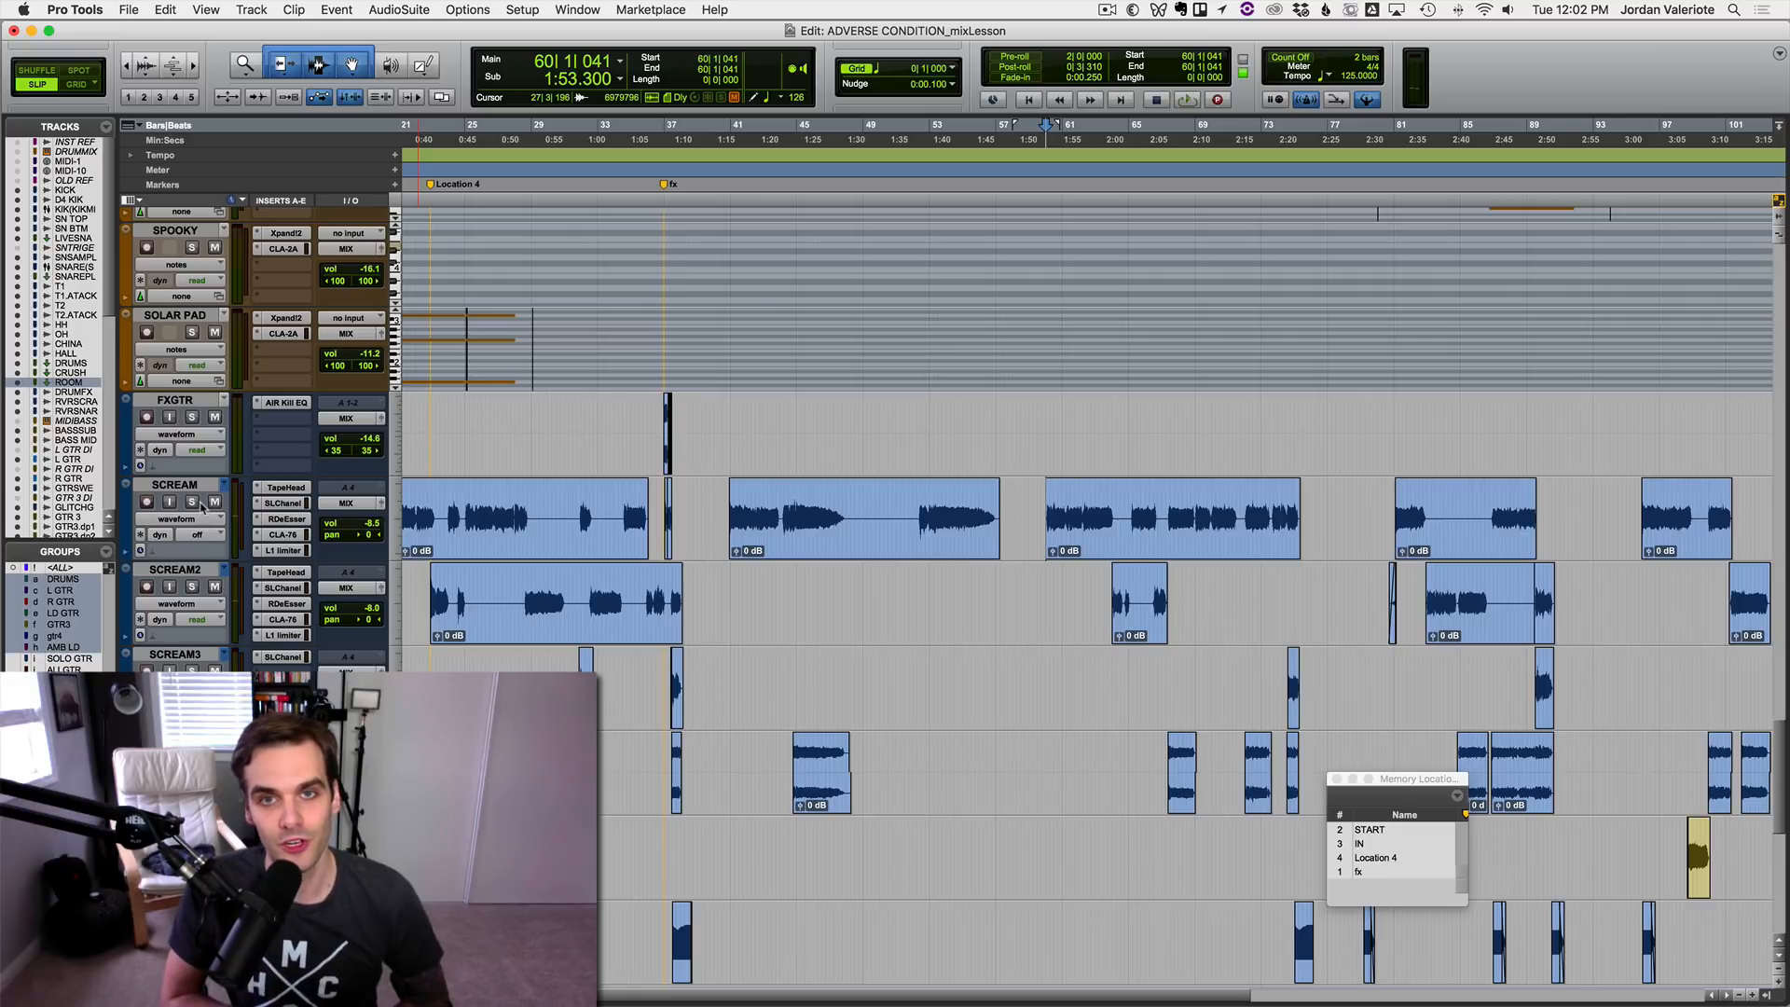